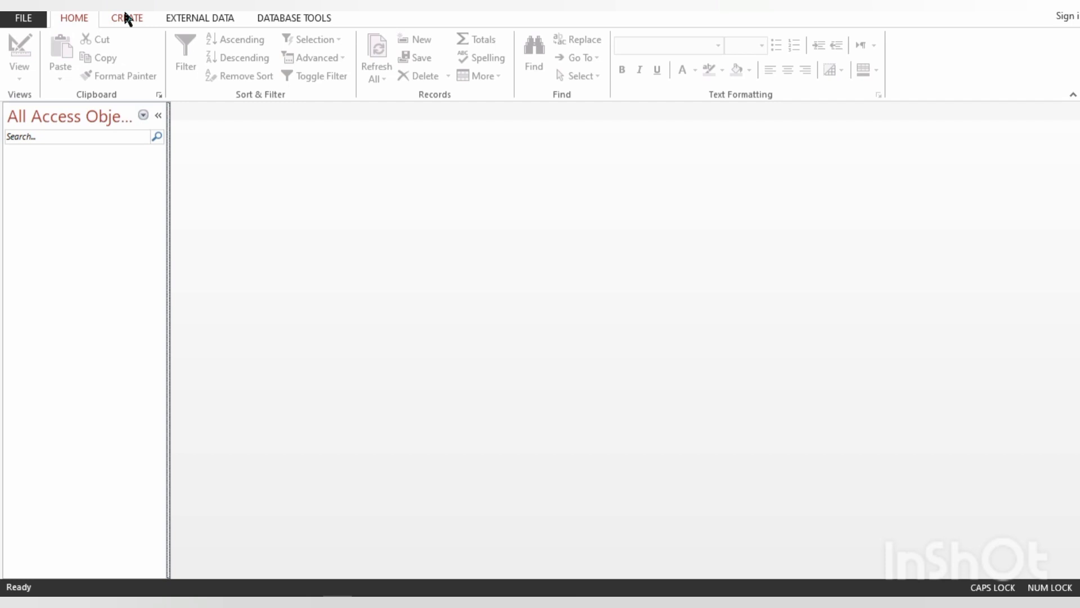
- Create a new table in Design view and add PRODUCT_ID as its first field
left_click(127, 18)
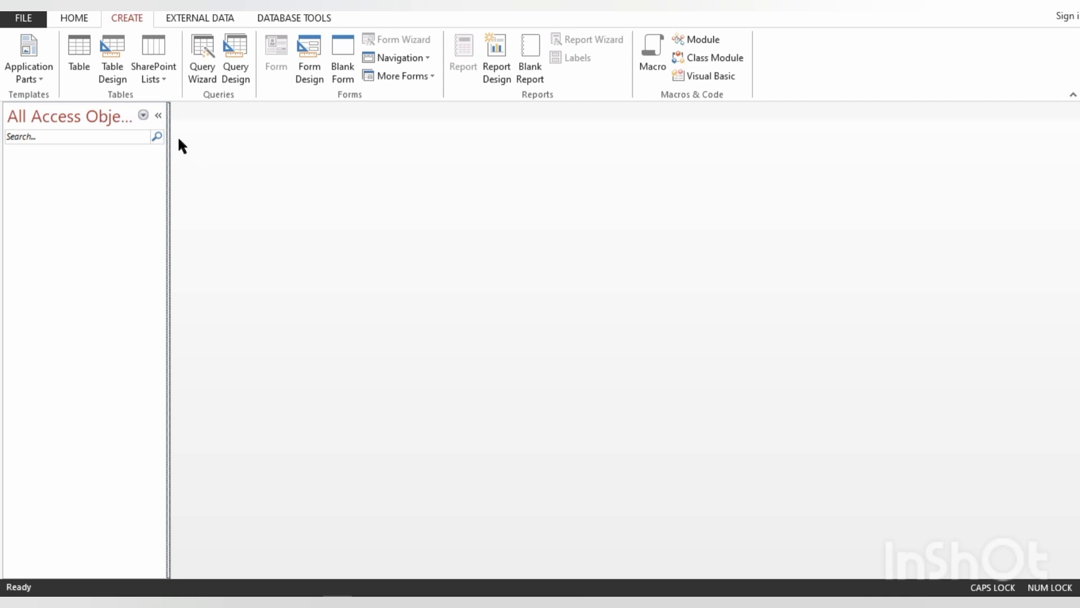
left_click(116, 50)
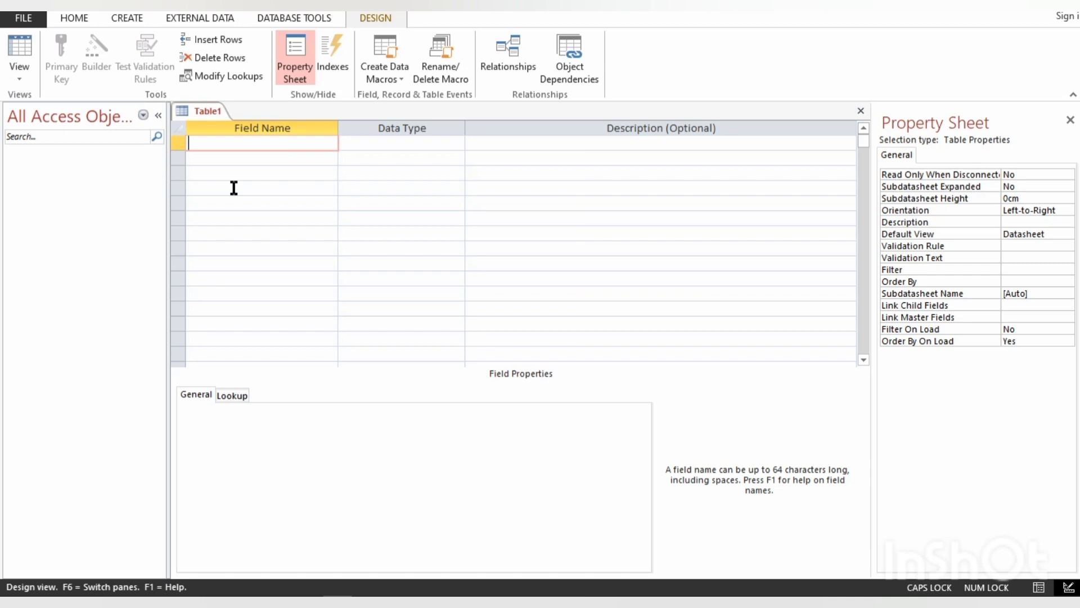
type("PRODUCT_ID")
key("Down")
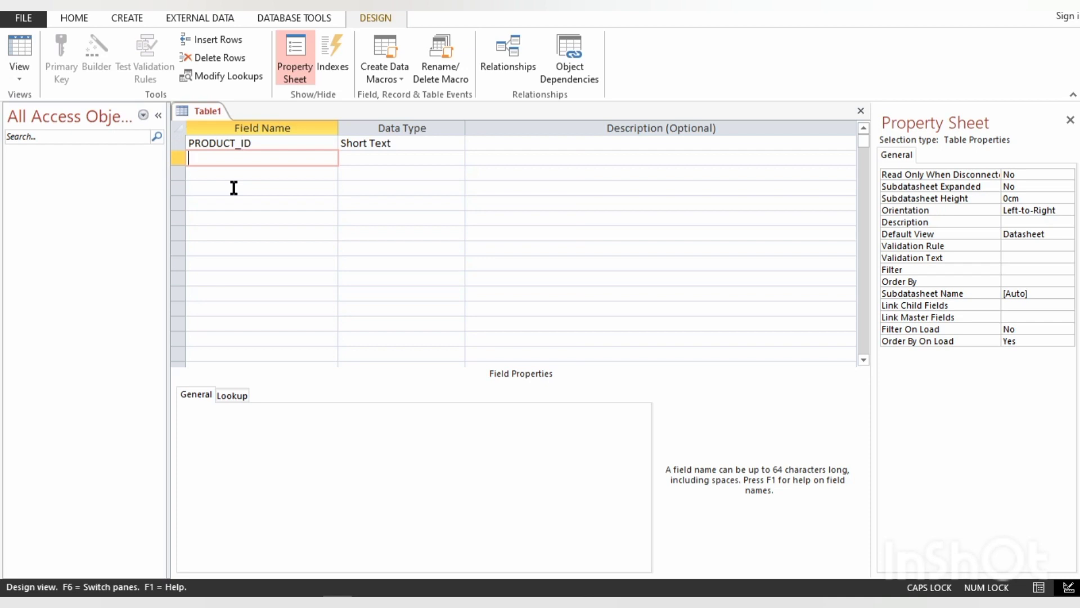
- Add the fields PRODUCT NAME and PRICE below PRODUCT_ID in the new table
type("PRODUCT ANEM")
key("BackSpace")
key("BackSpace")
key("BackSpace")
key("BackSpace")
key("BackSpace")
type("NAME")
key("Down")
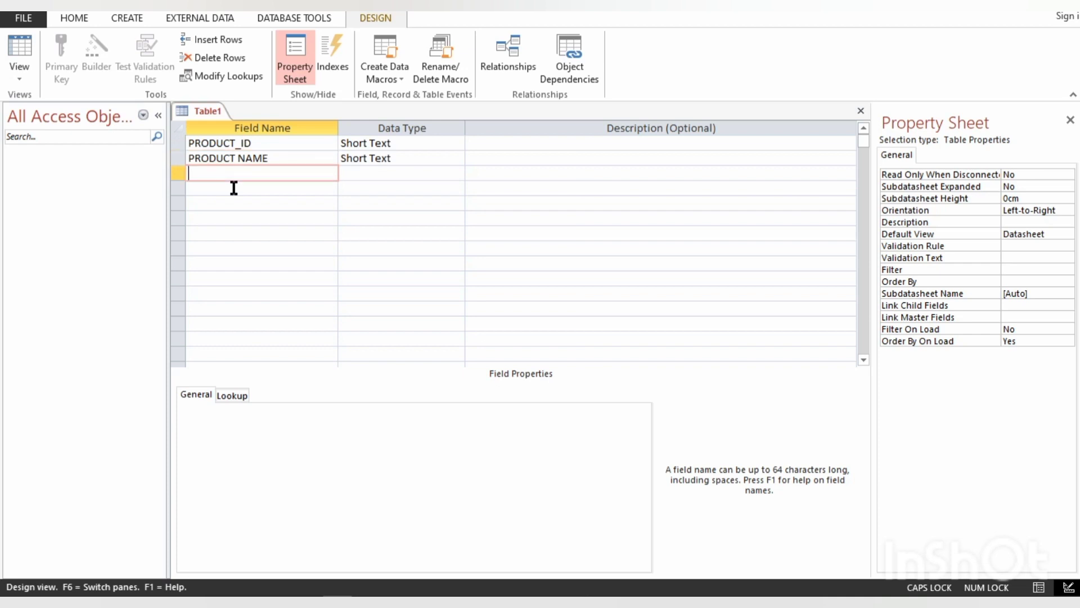
type("PRICE")
- Set the PRODUCT_ID field as the table's primary key
left_click(208, 144)
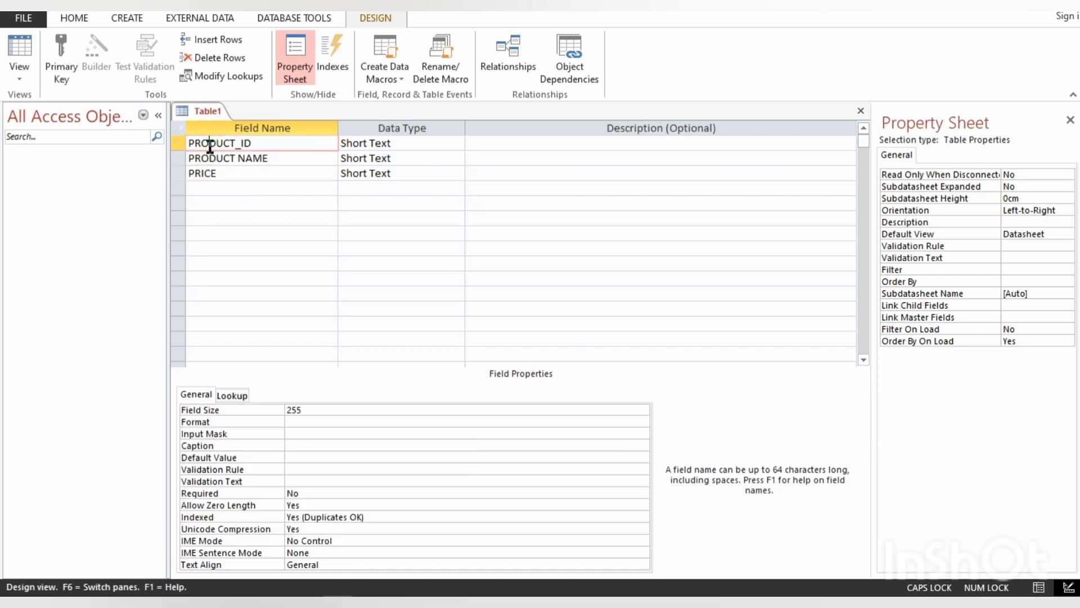
left_click(63, 49)
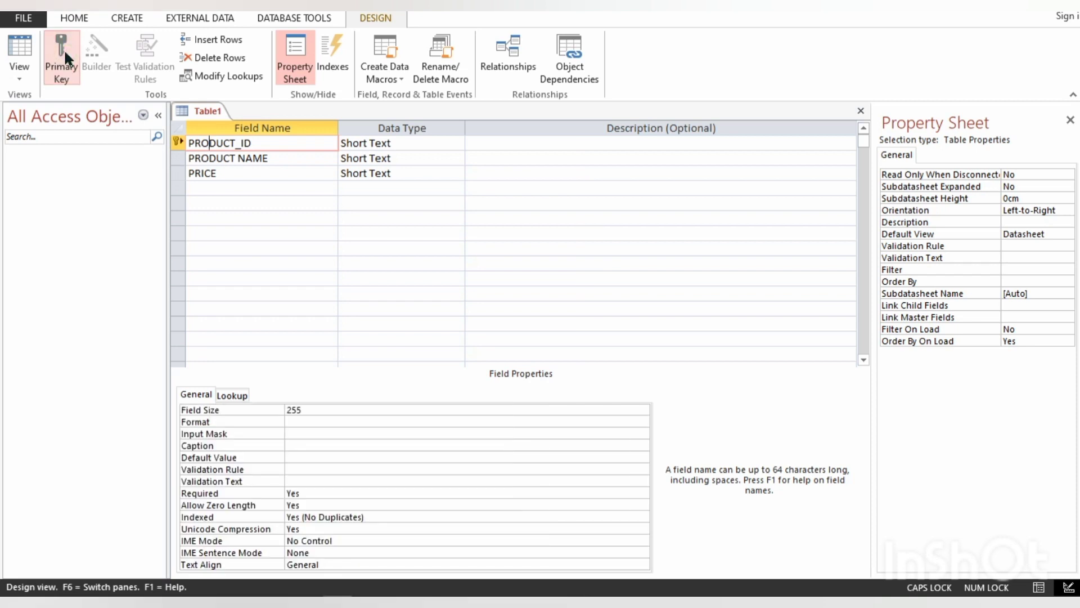
left_click(210, 143)
- Change the data type of the PRODUCT_ID and PRICE fields to Number
left_click(367, 145)
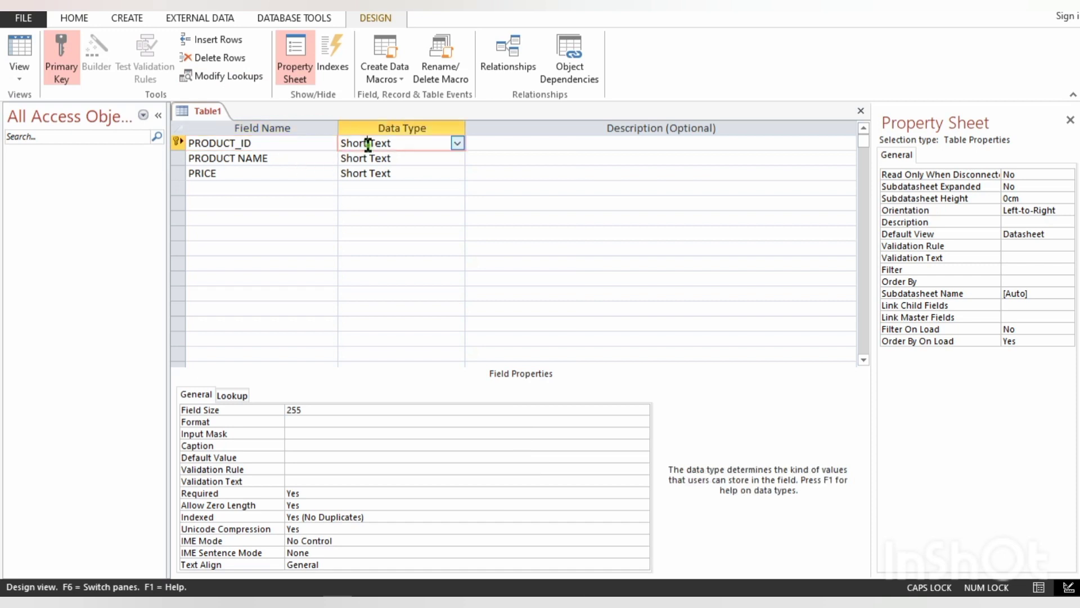
double_click(367, 144)
type("Number")
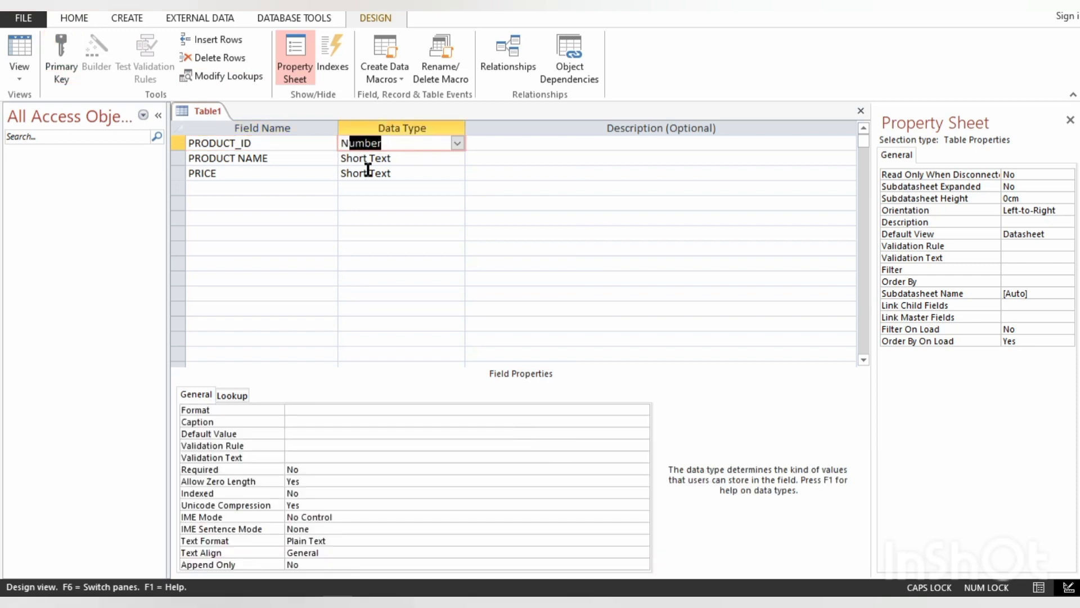
left_click(368, 173)
type("Number")
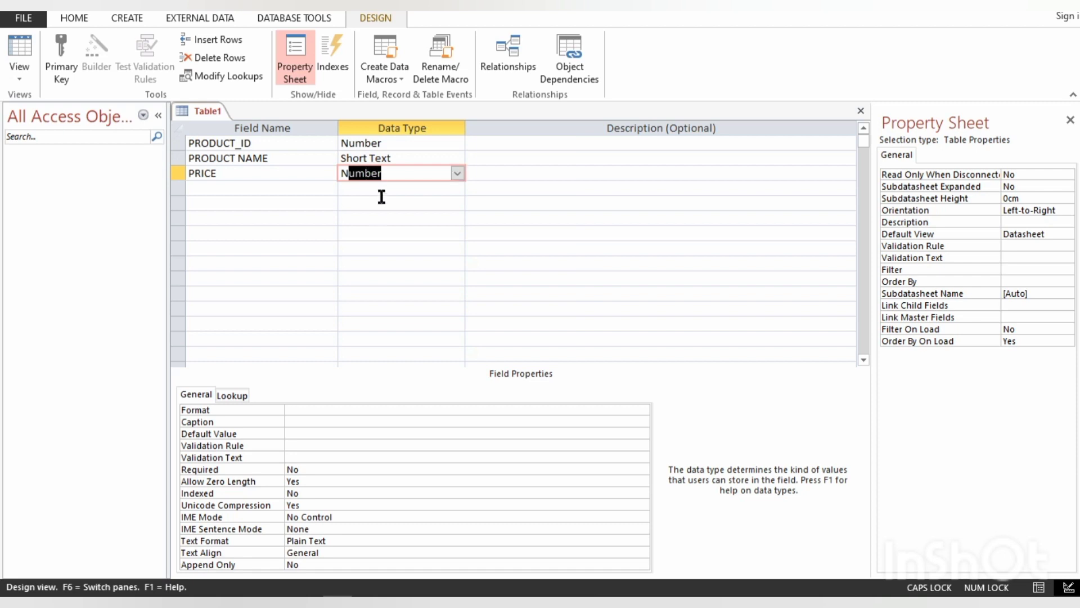
left_click(361, 201)
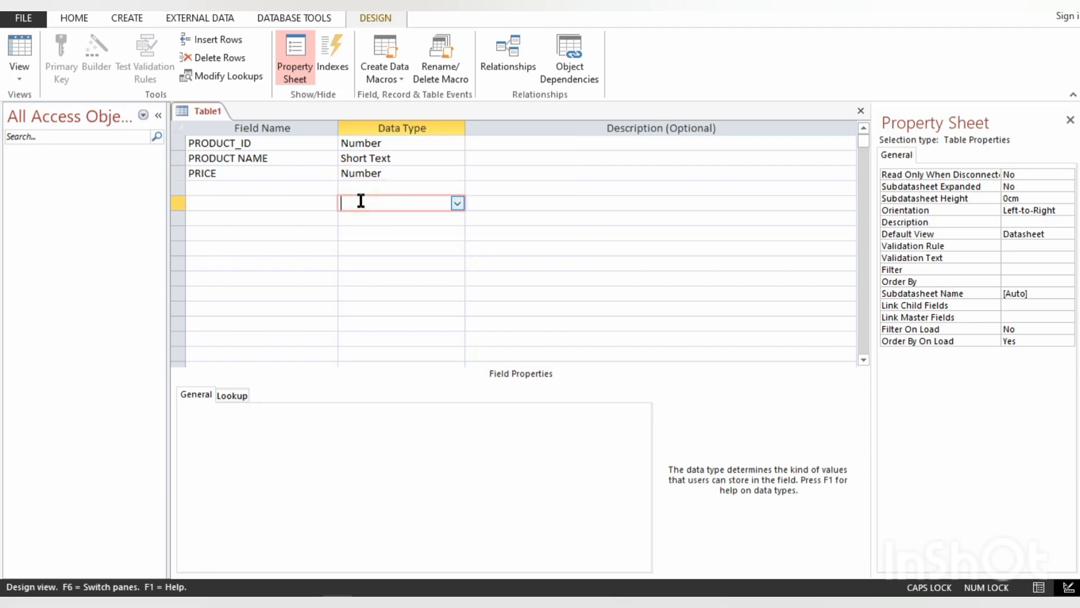
- Try to save the table under the name STORE without defining a primary key
key("ctrl+s")
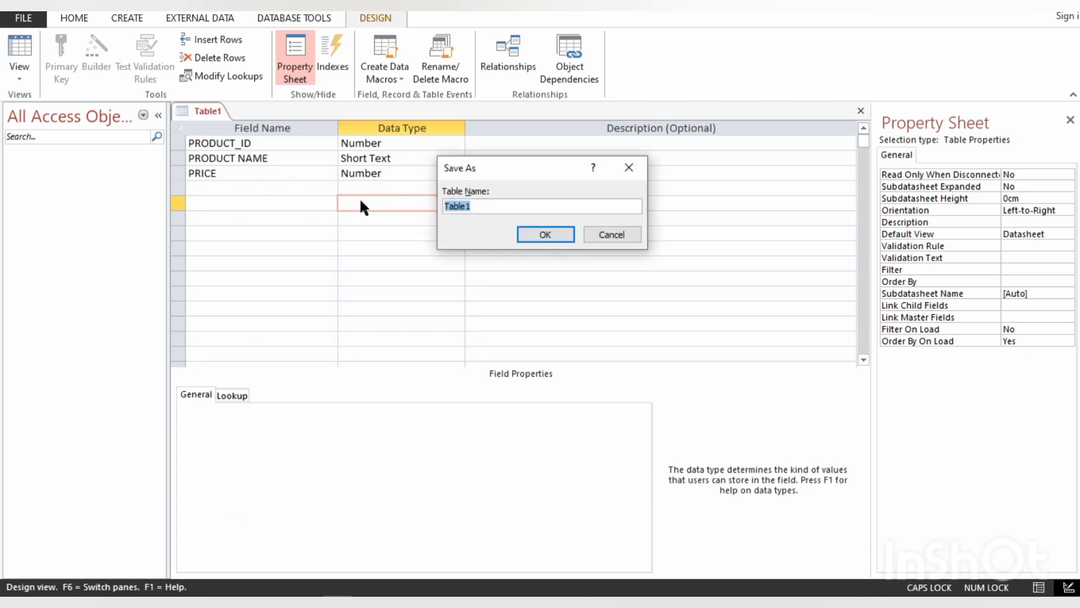
type("STORE")
key("Return")
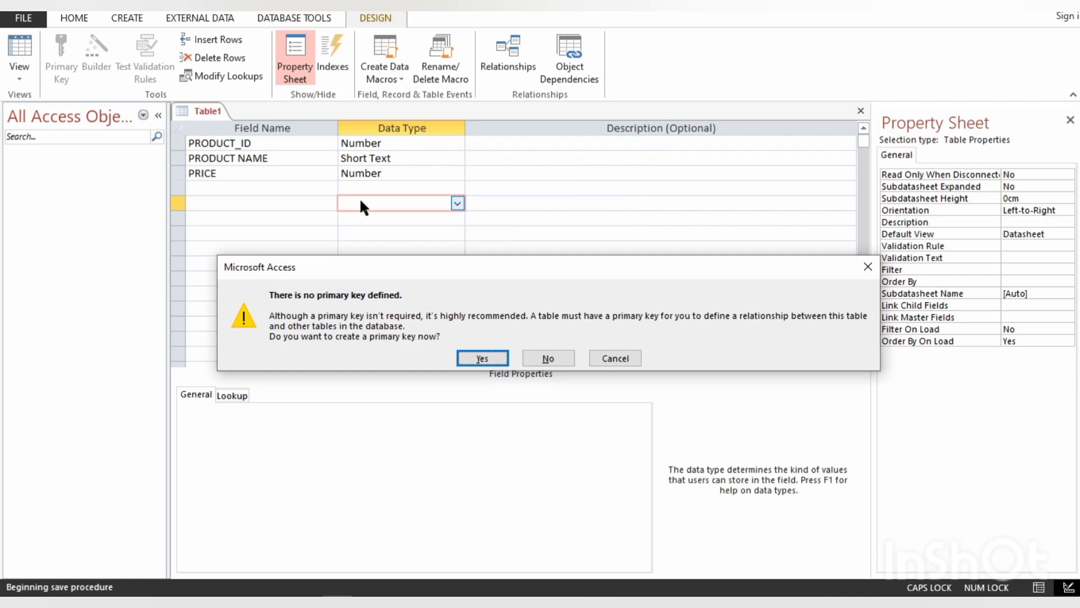
key("Escape")
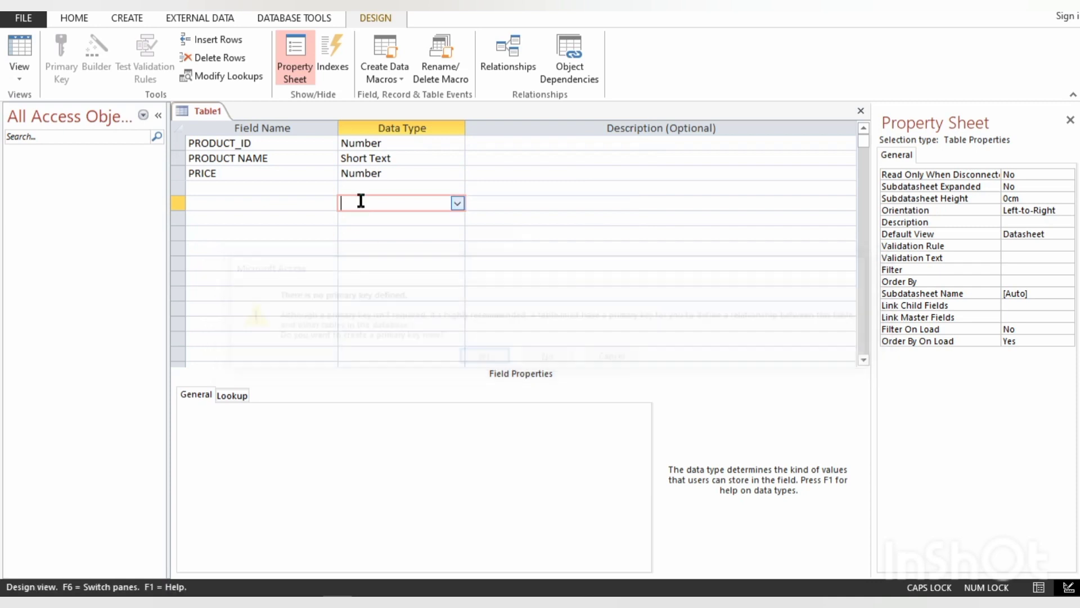
- Make PRODUCT_ID the primary key and save the table as STORE
left_click(207, 143)
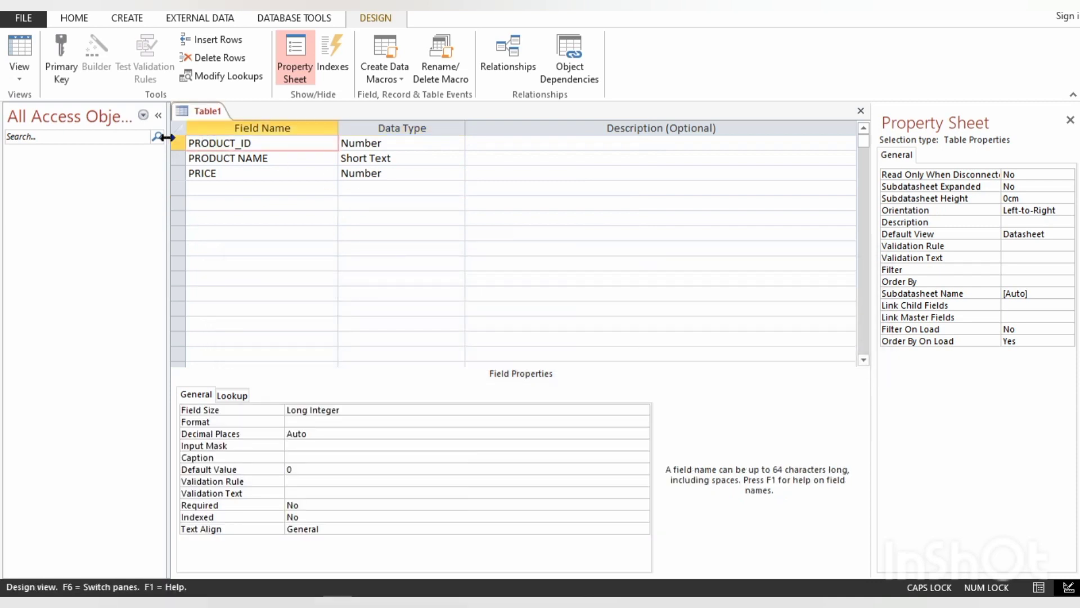
left_click(65, 39)
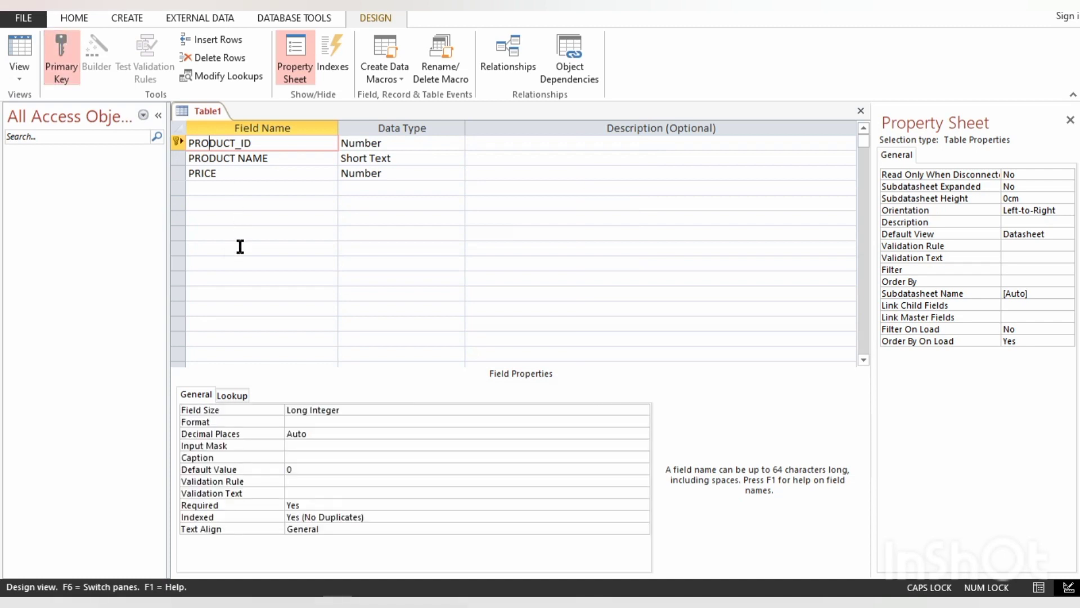
key("ctrl+s")
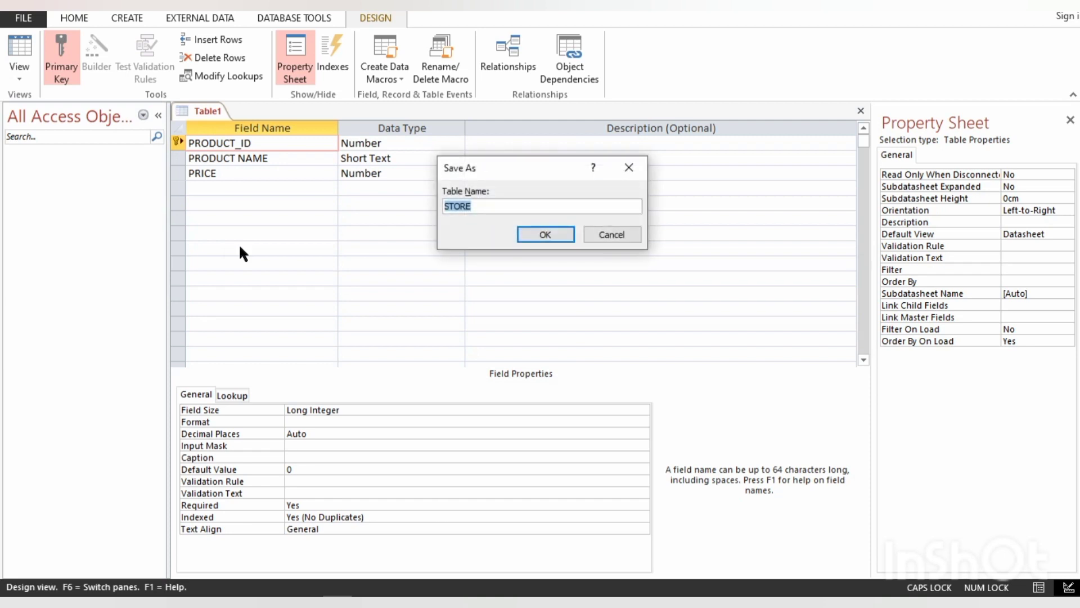
key("Return")
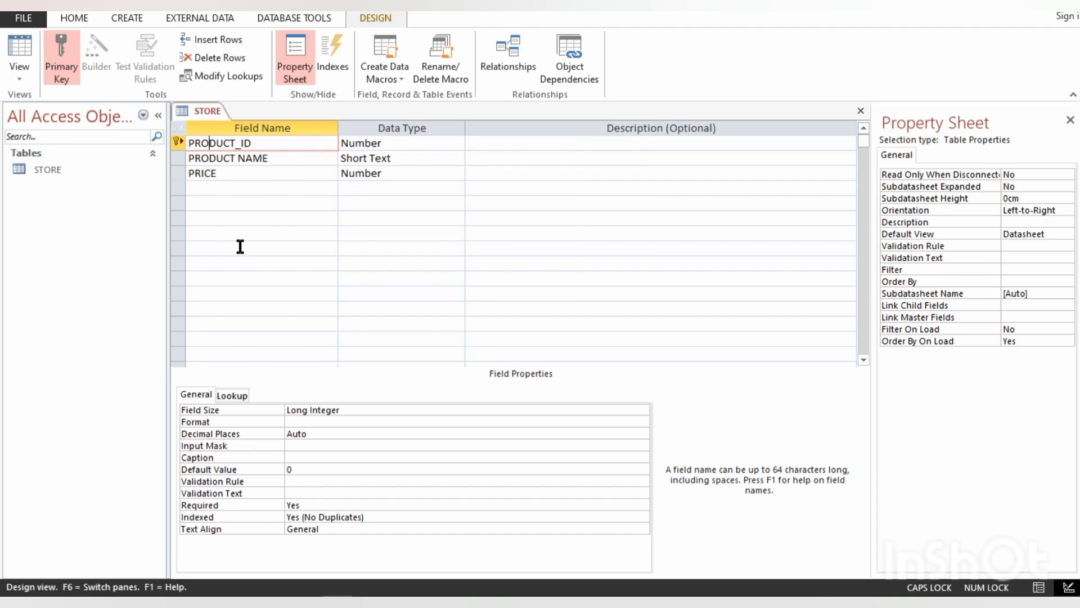
- Create a second table in Design view with CUSTOMER NAME as its first field
left_click(125, 17)
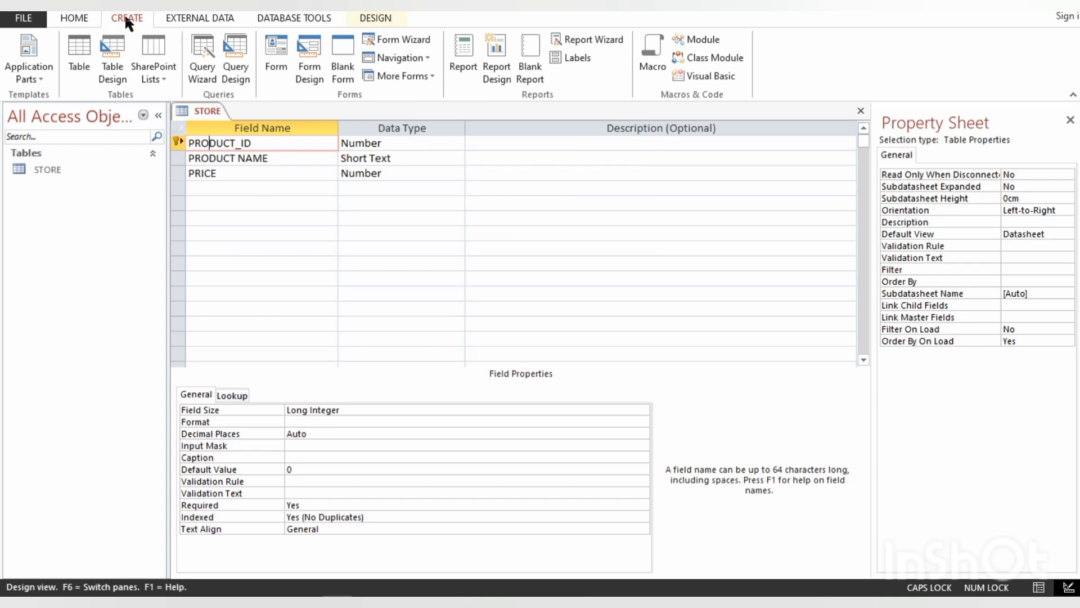
left_click(115, 63)
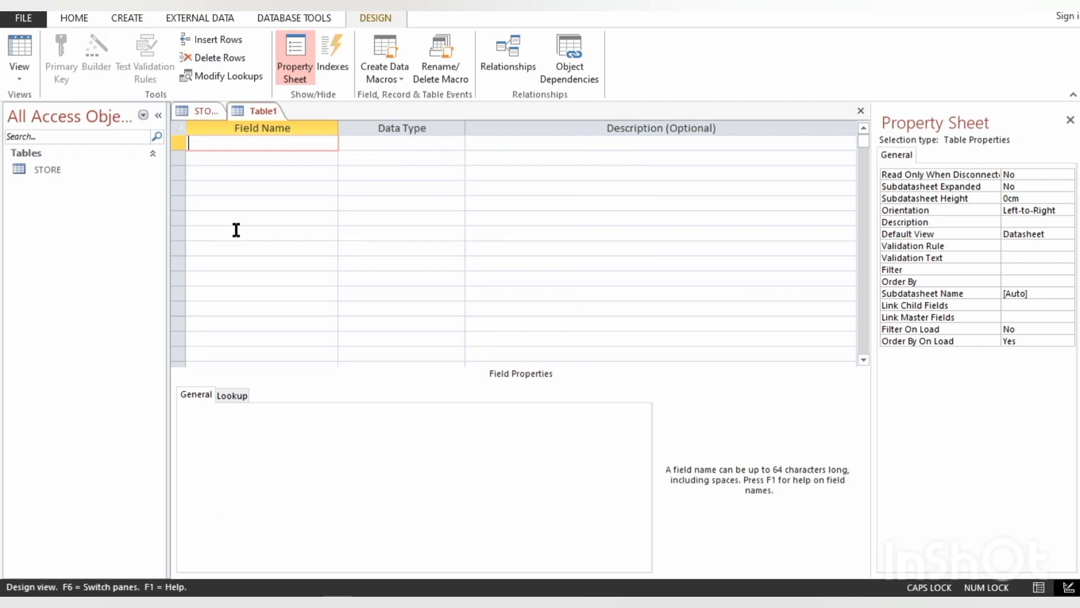
type("cUSTOMER NAME")
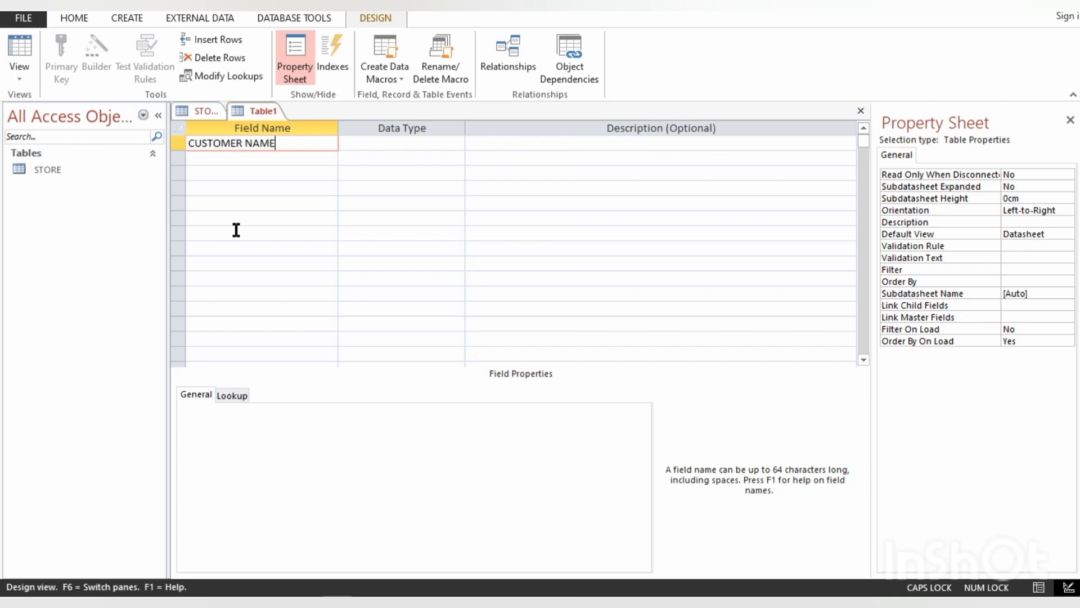
key("Down")
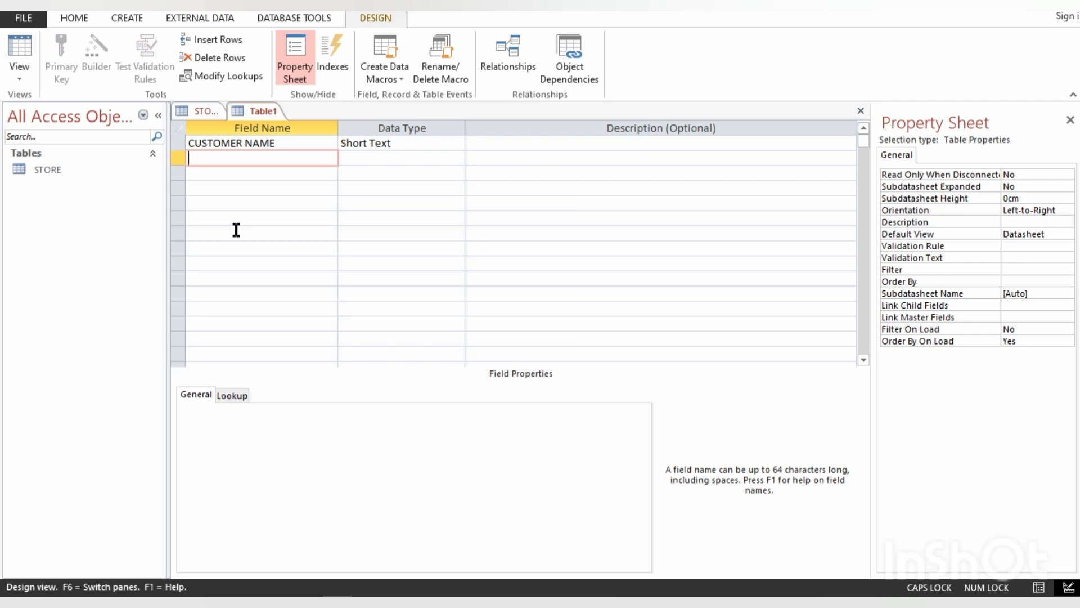
- Add the fields PRODUCT and PRICE below CUSTOMER NAME in the second table
type("PRODUCT")
key("Down")
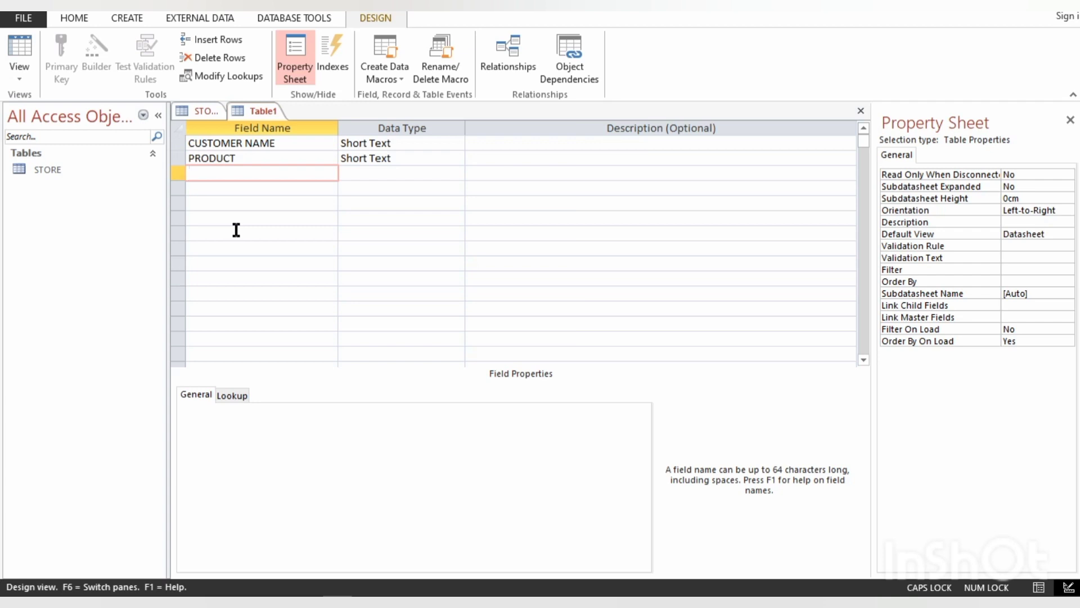
type("PRICE")
key("Down")
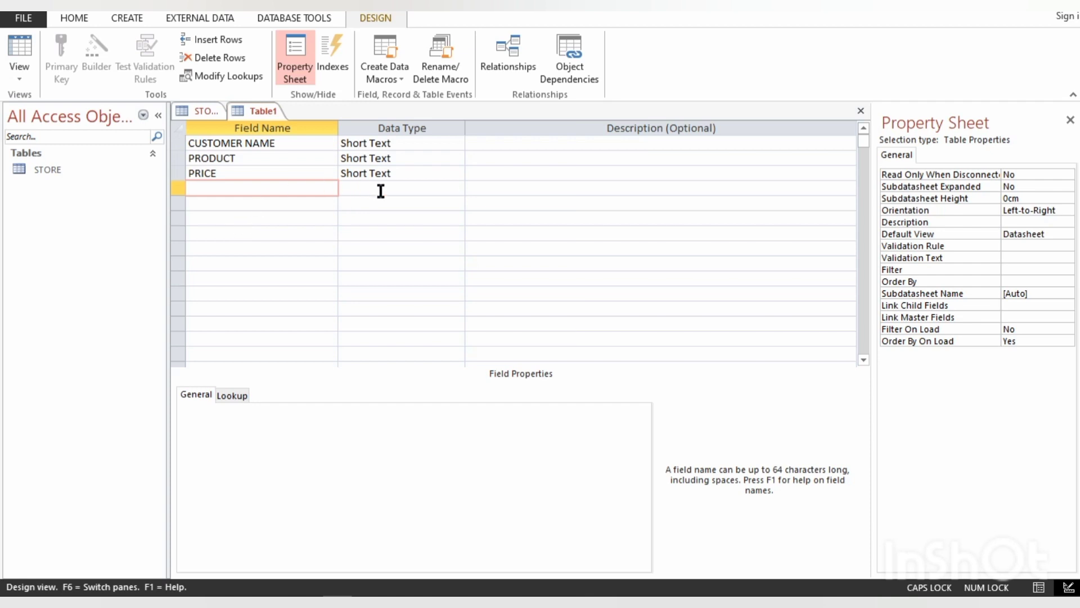
- Set the PRICE field's data type to Number and the PRODUCT field's to Long Text
left_click(360, 174)
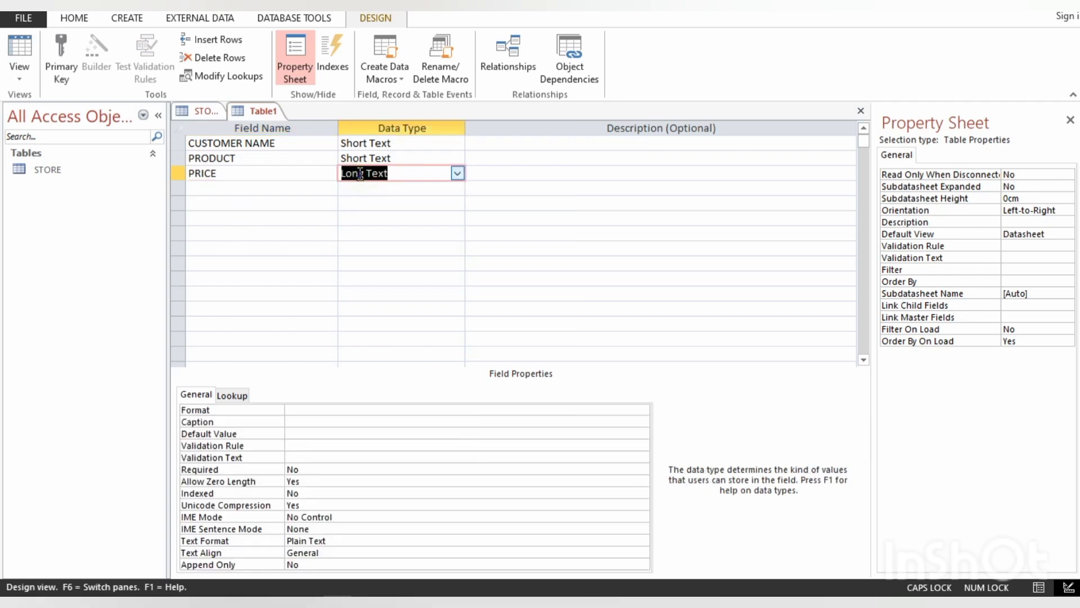
type("Number")
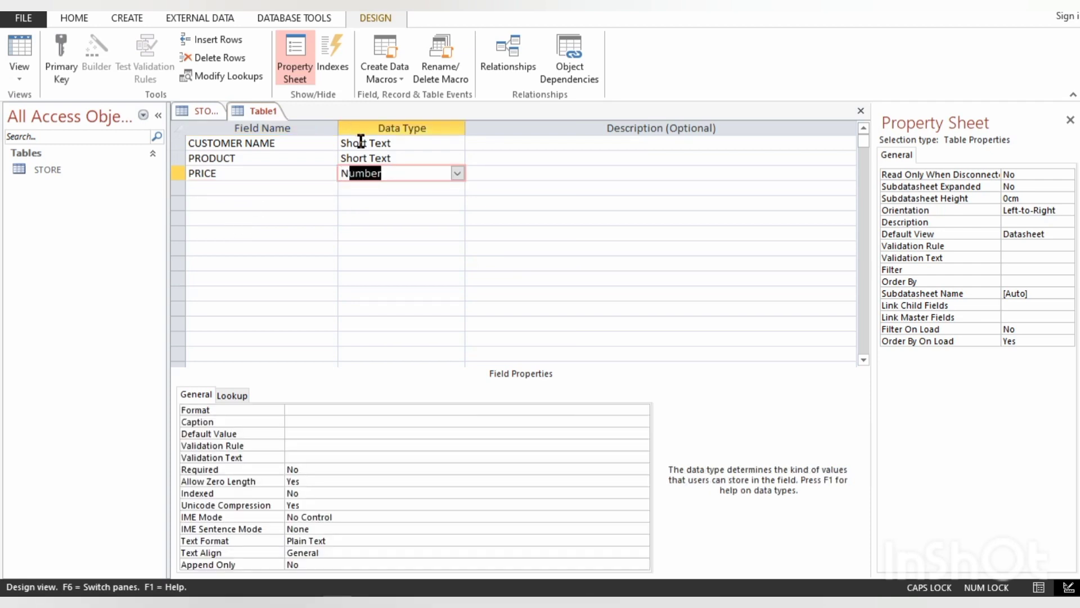
left_click(363, 158)
type("Long")
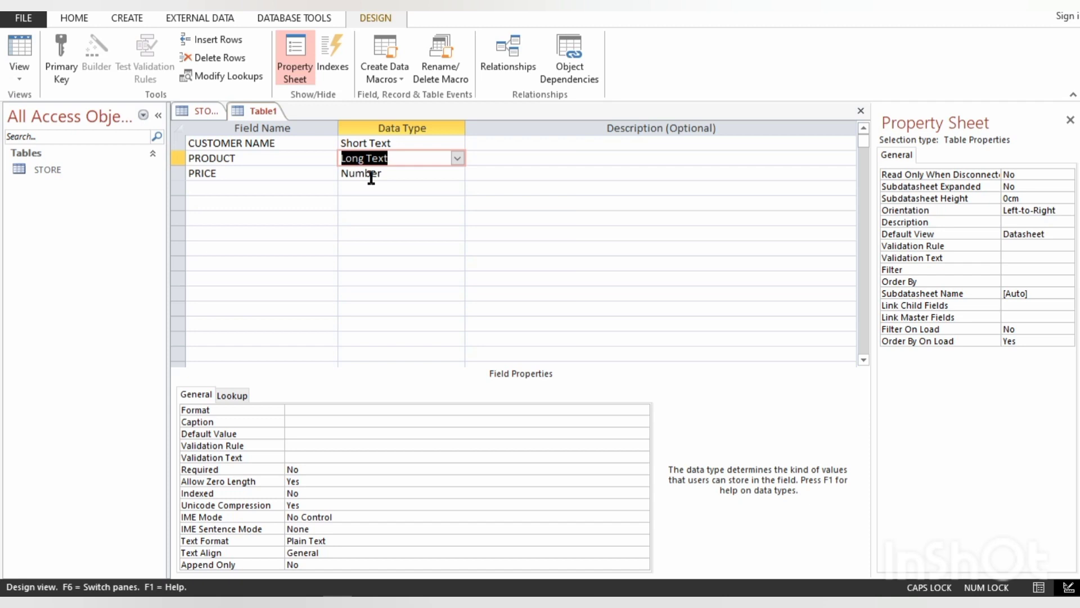
- Save the second table as PURCHASE without creating a primary key
key("ctrl+s")
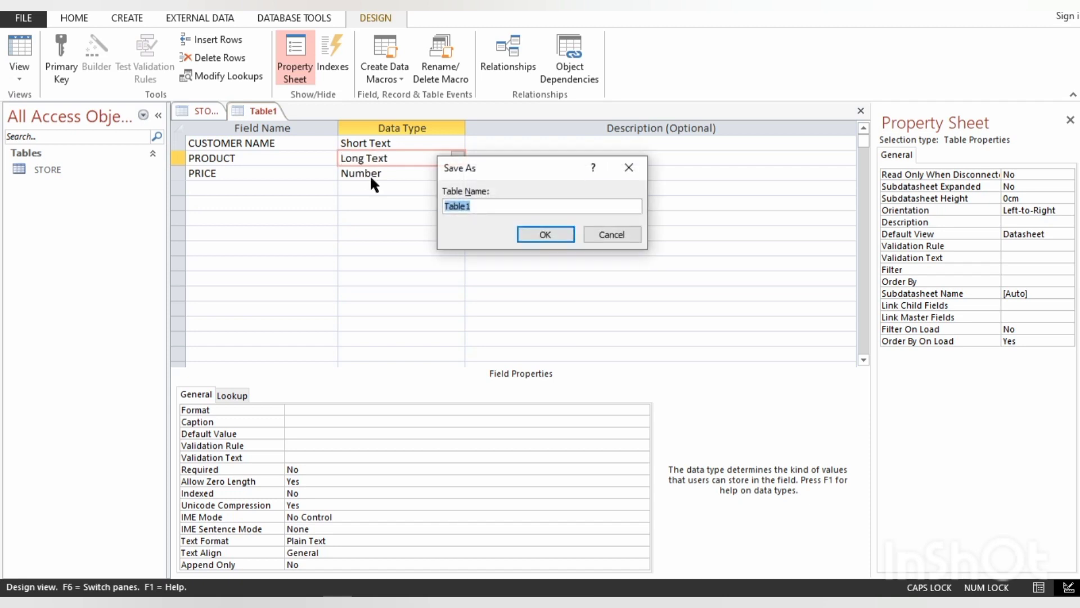
type("PURCHASE")
key("Return")
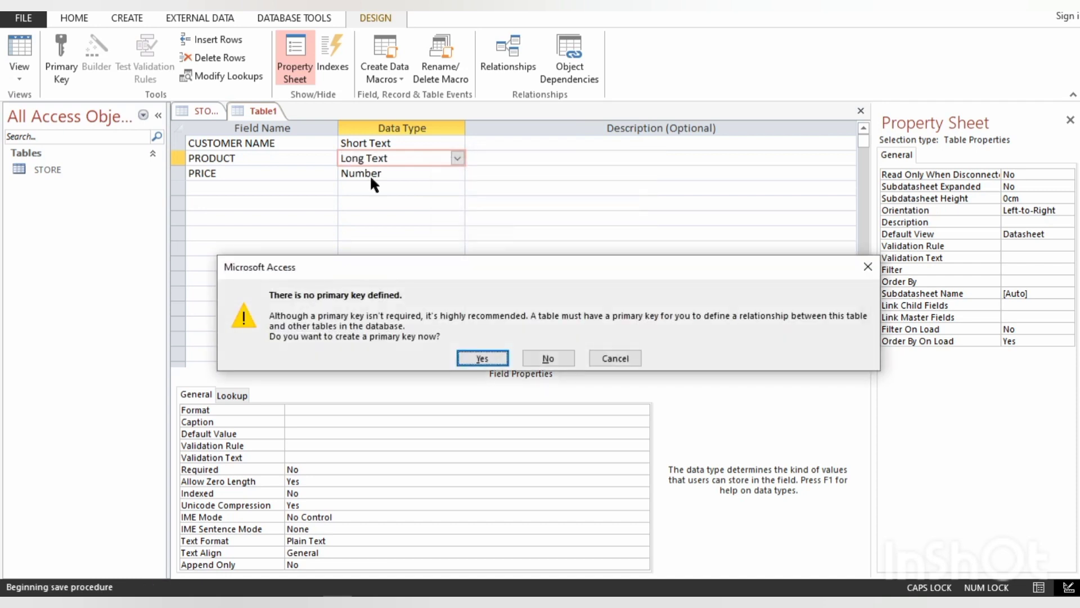
key("Tab")
key("Return")
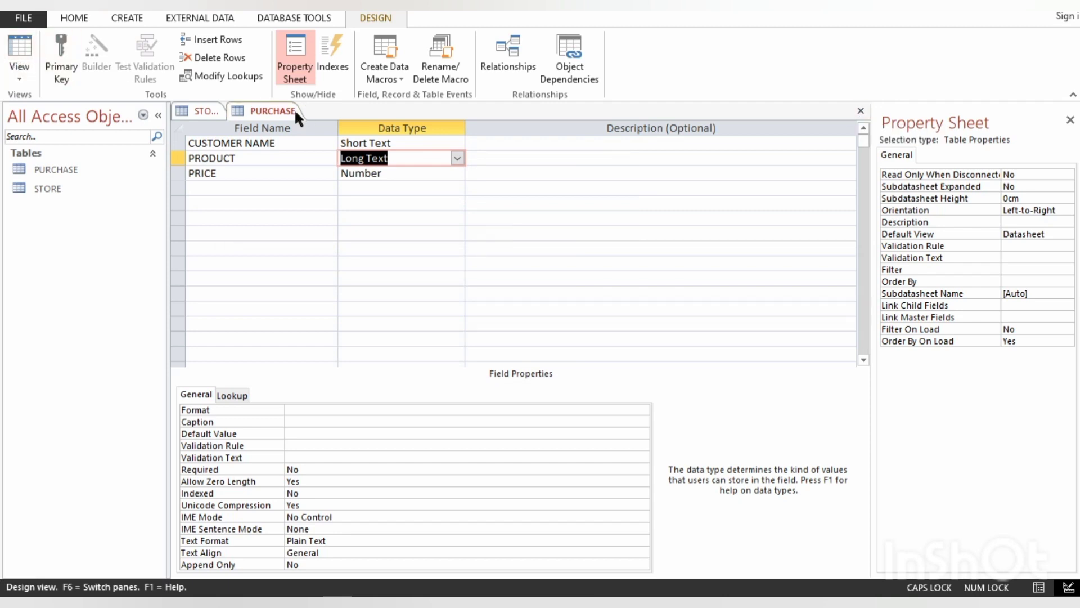
- Show the STORE table in Datasheet view and enter 1 as the first record's PRODUCT_ID
left_click(197, 108)
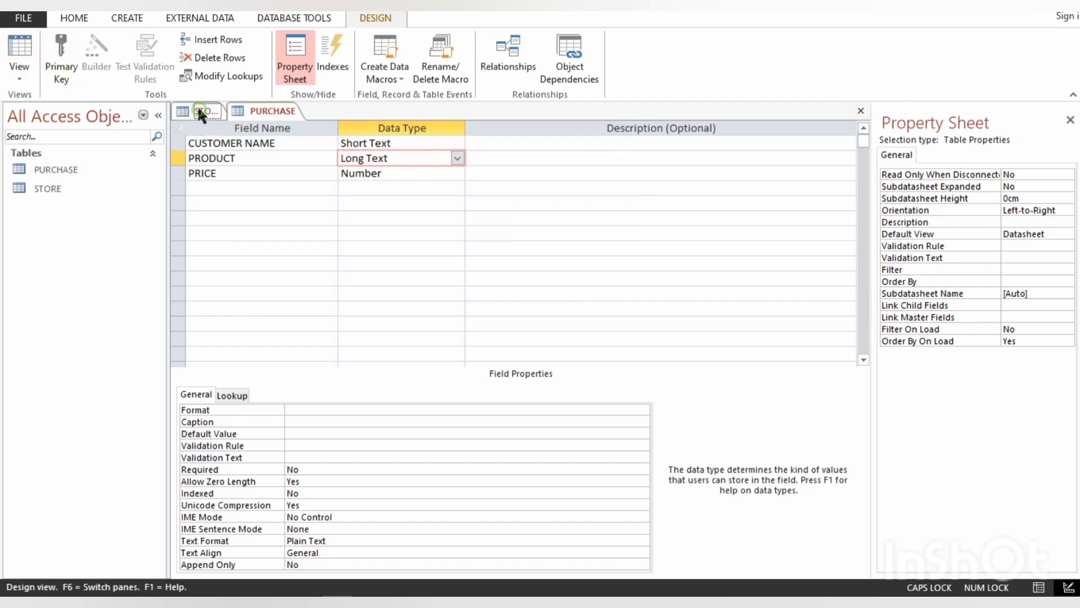
left_click(15, 44)
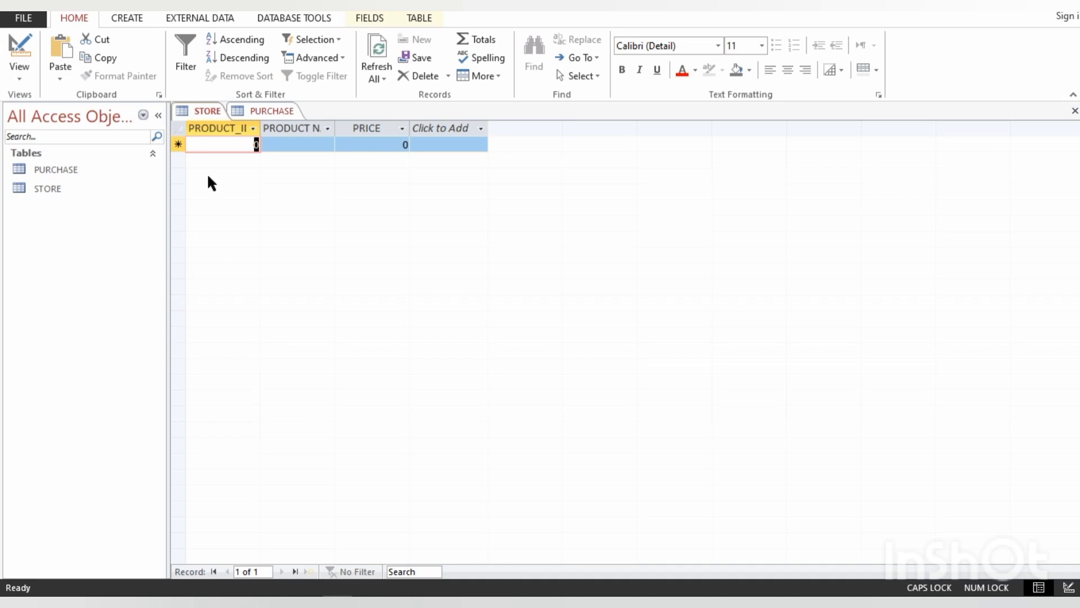
type("1")
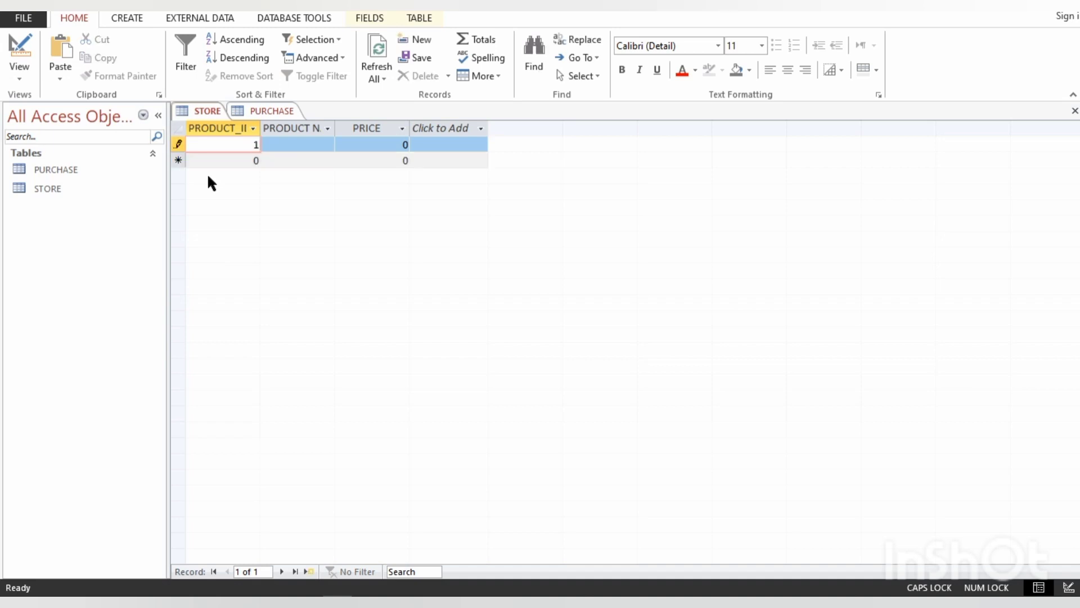
- Widen the PRODUCT_ID and PRODUCT NAME columns of the STORE datasheet to fit their headings
double_click(260, 128)
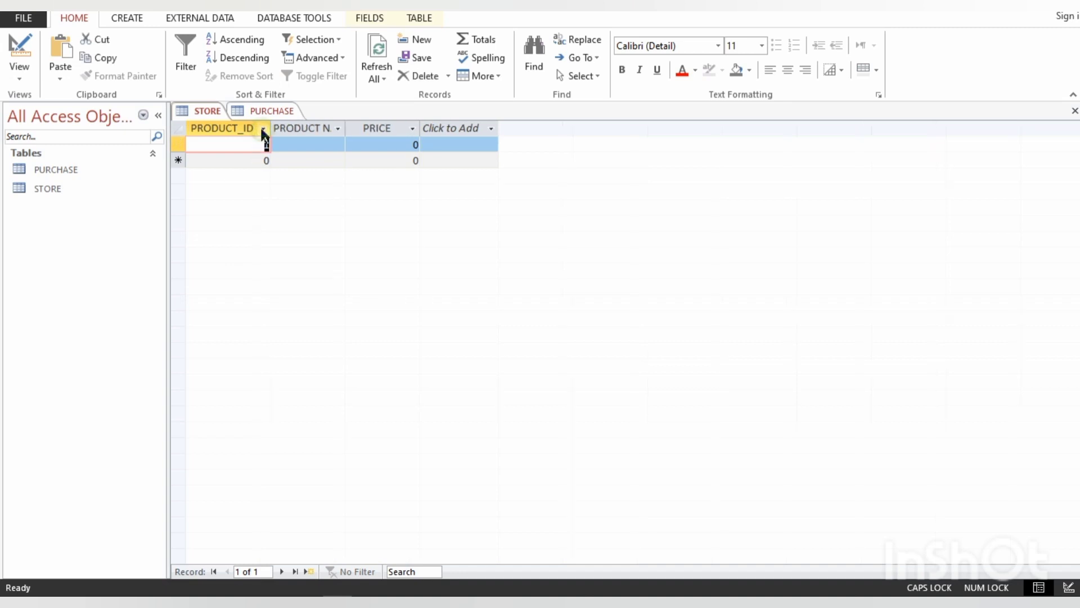
left_click(292, 145)
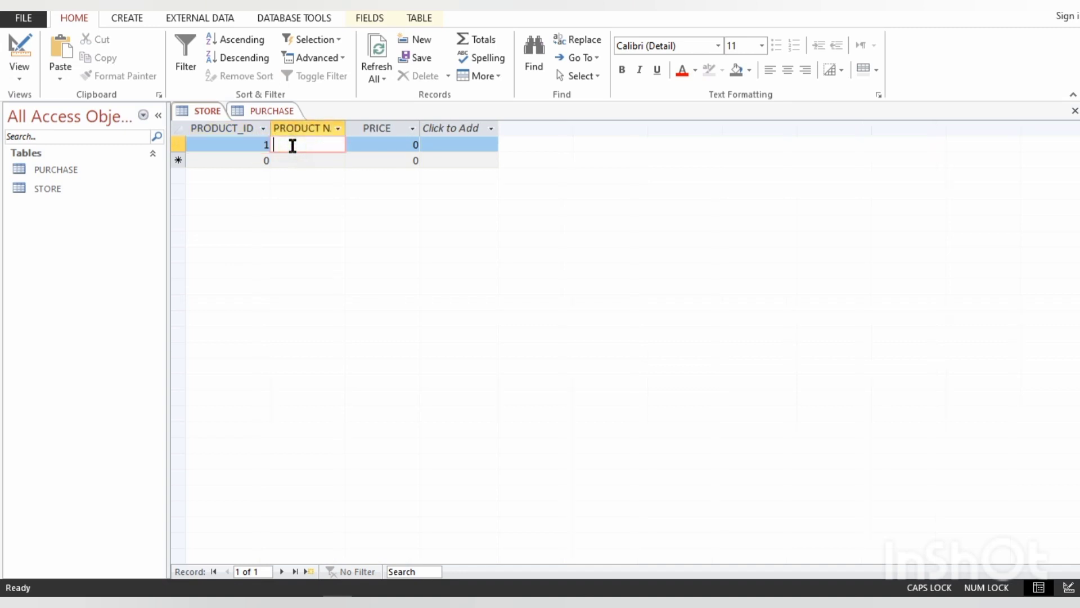
double_click(345, 129)
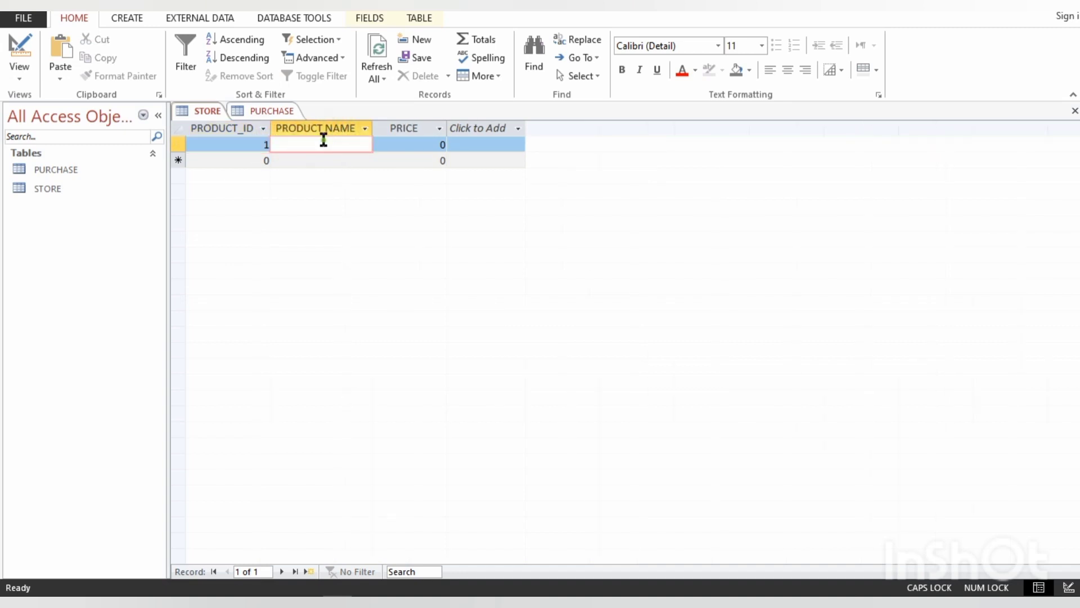
- Complete the first STORE record with RICE as the product name and 150 as the price
left_click(323, 140)
type("RICE")
left_click(383, 144)
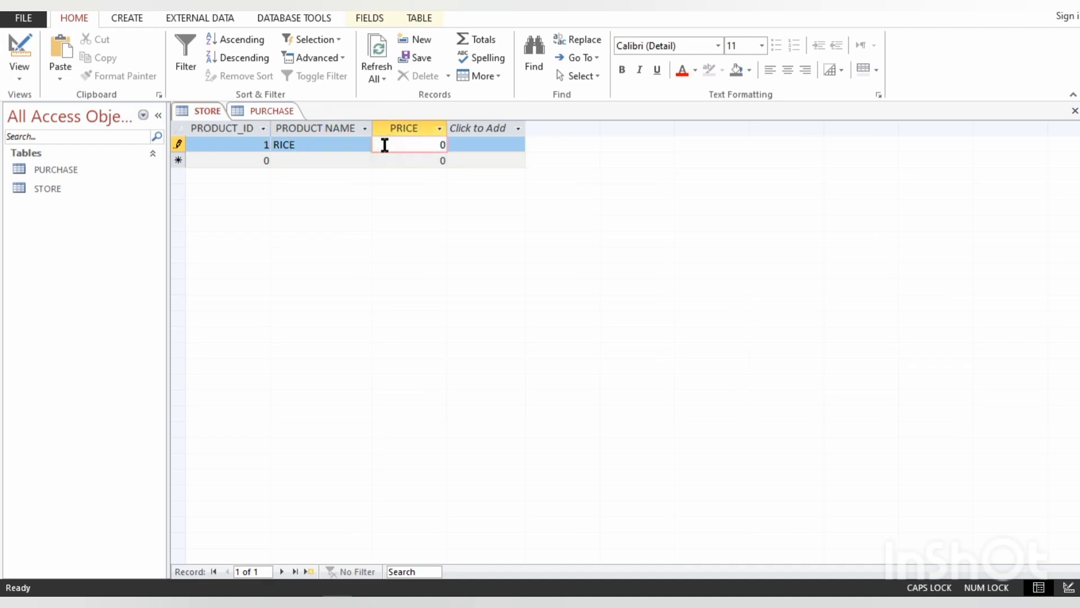
type("150")
key("Delete")
- Enter the second STORE record with PRODUCT_ID 2, product name FLOOR and price 200
left_click(235, 160)
key("BackSpace")
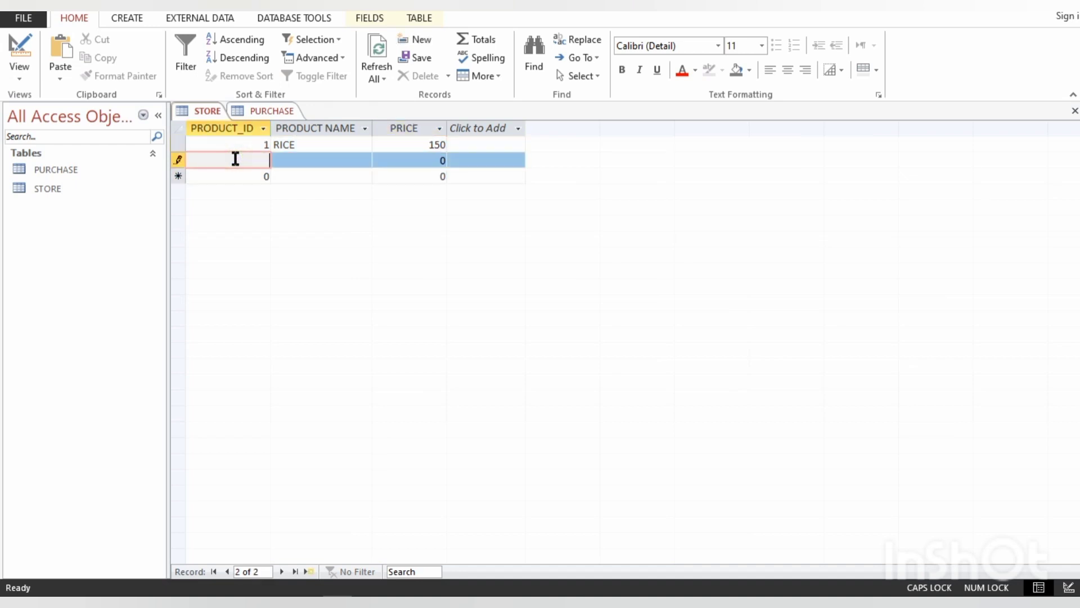
type("2")
key("Tab")
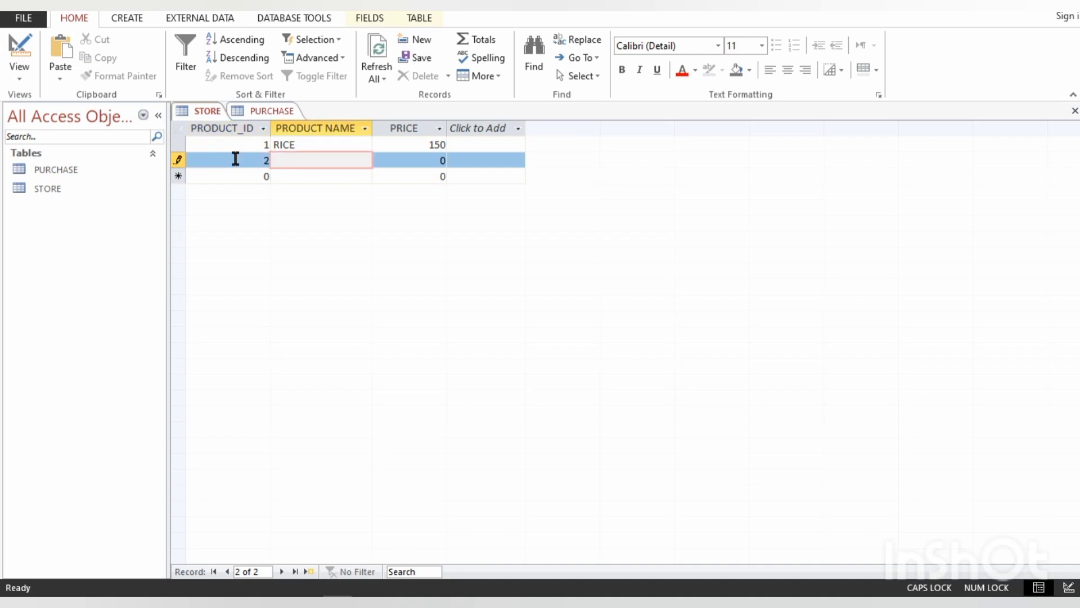
type("L")
key("BackSpace")
type("FLOOR")
key("Tab")
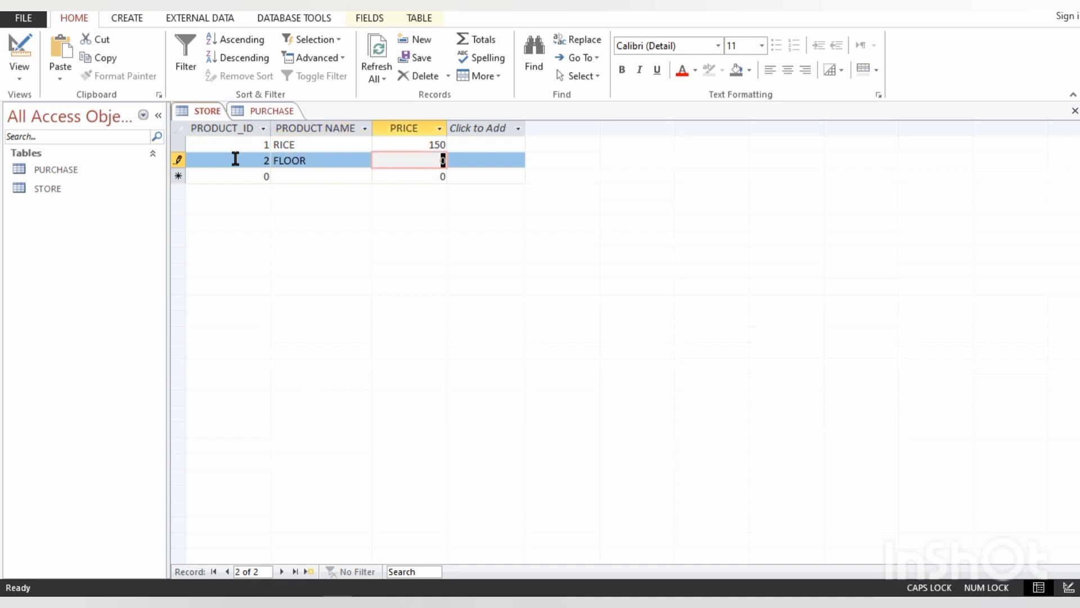
type("200")
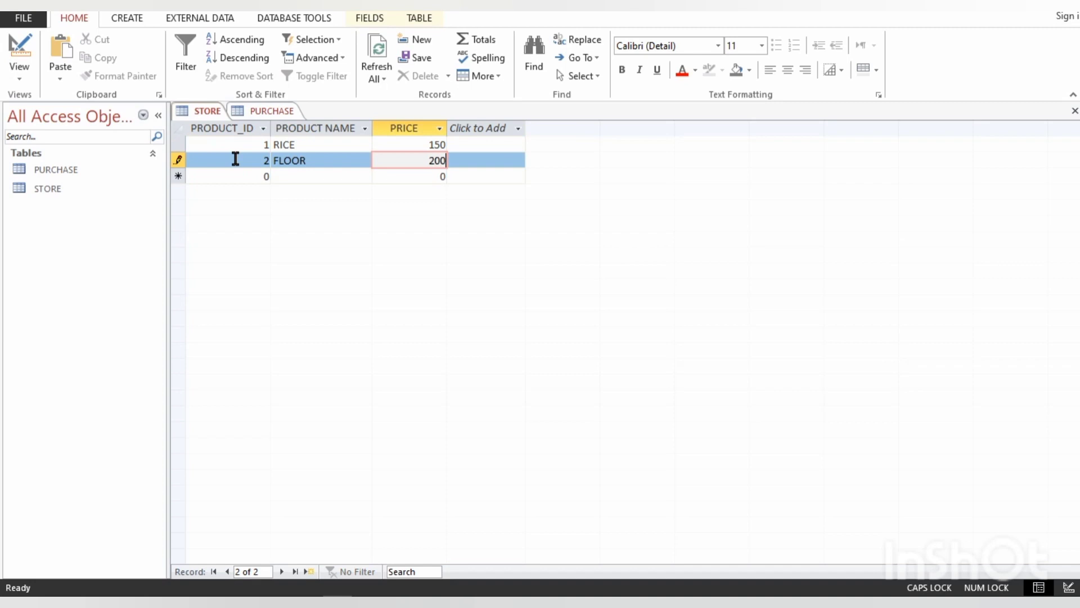
- Enter the third STORE record with PRODUCT_ID 3, product name COOKING OIL and price 300, and close the STORE table
key("Down")
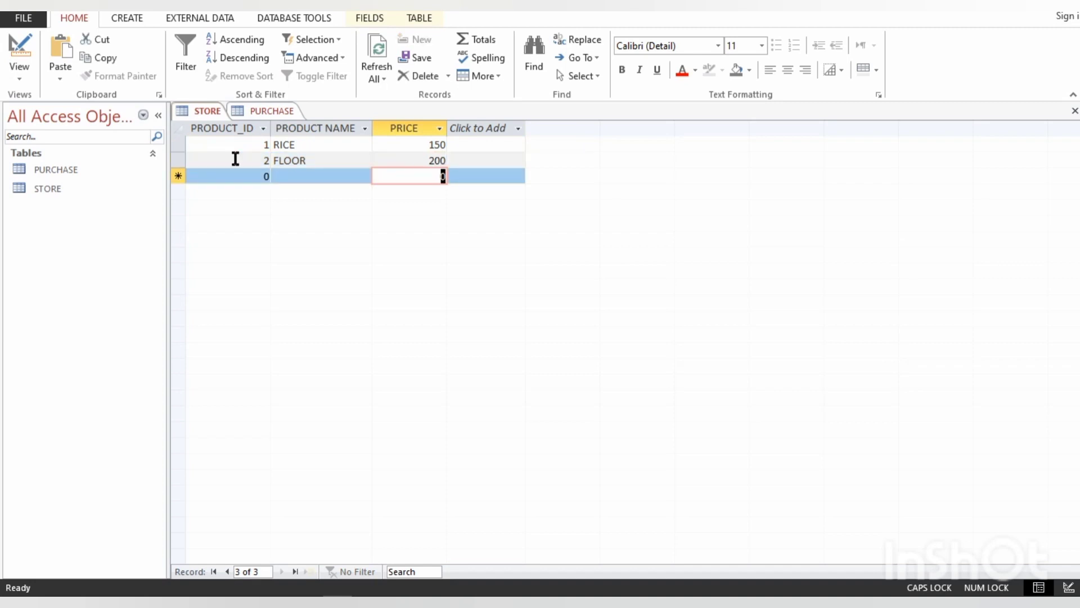
key("shift+Tab")
key("shift+Tab")
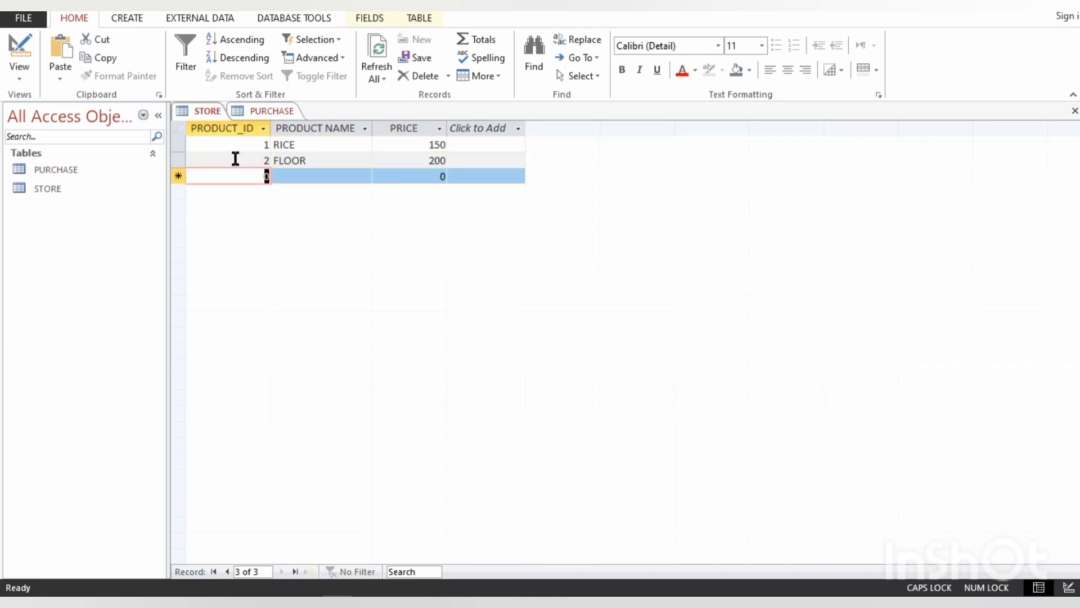
type("3")
key("Tab")
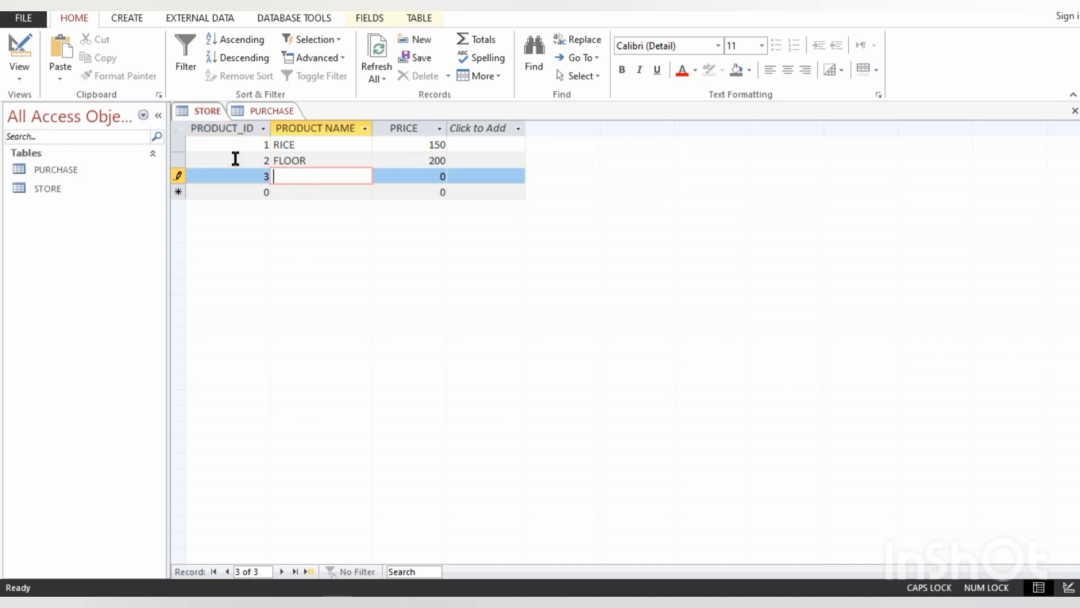
type("COOKING OIL")
key("Tab")
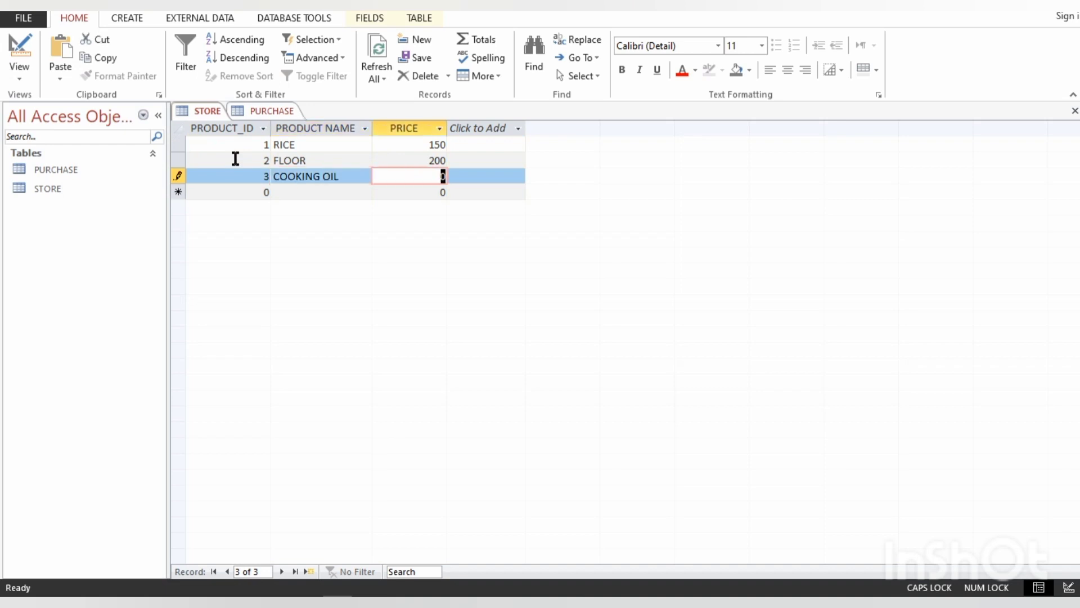
type("300")
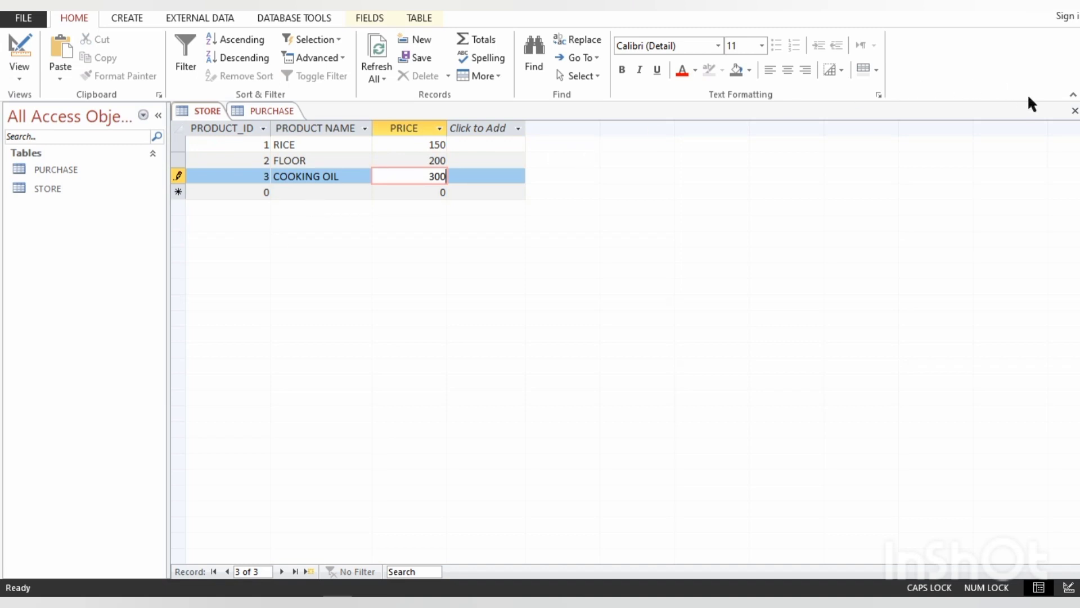
left_click(1074, 111)
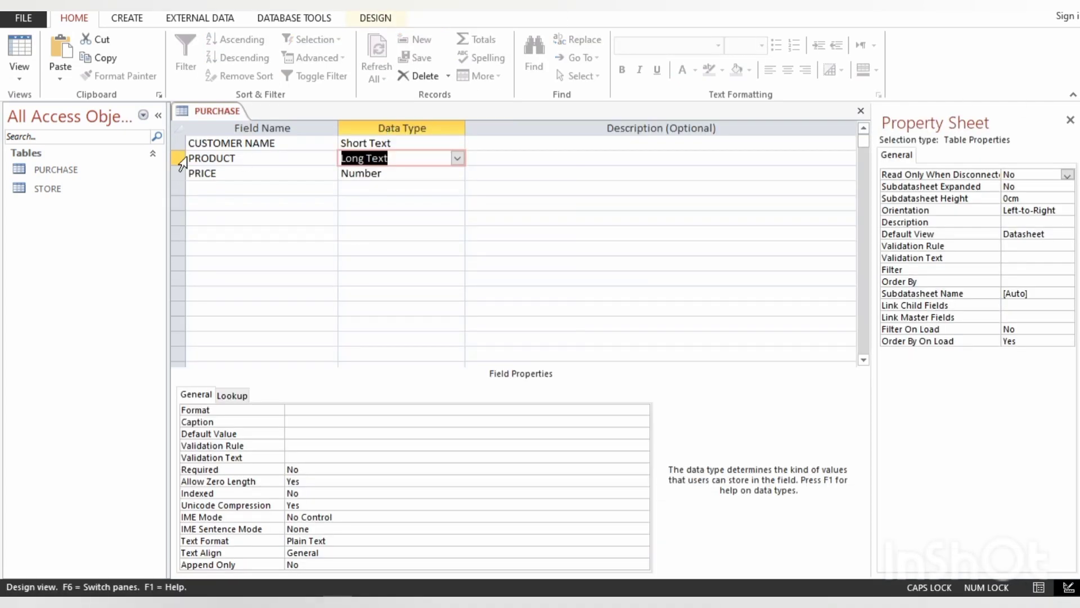
- Show the PURCHASE table in Datasheet view and create a new form in Design view
left_click(14, 45)
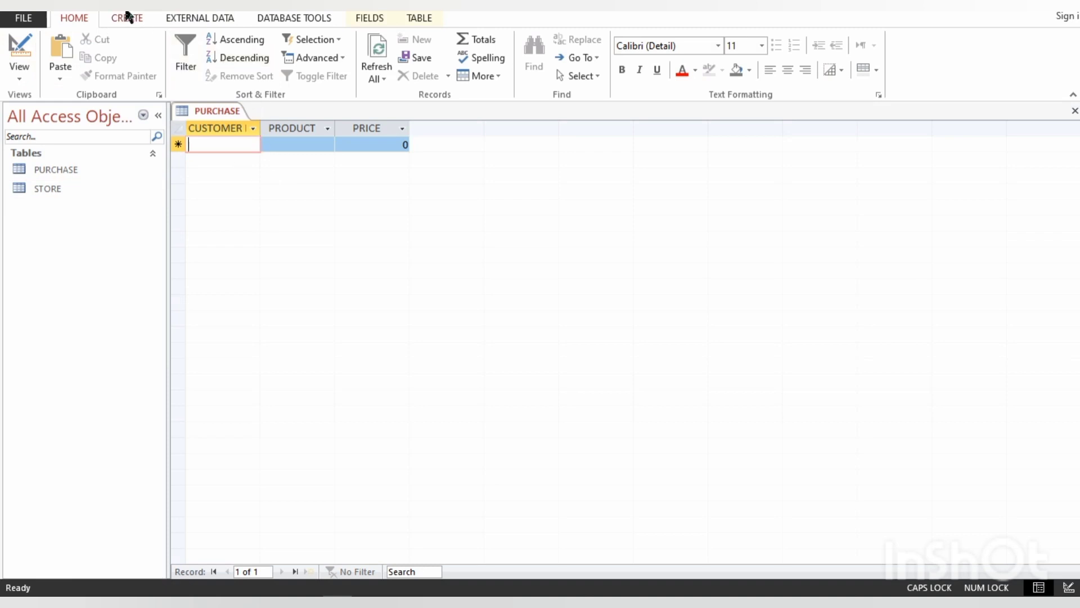
left_click(144, 14)
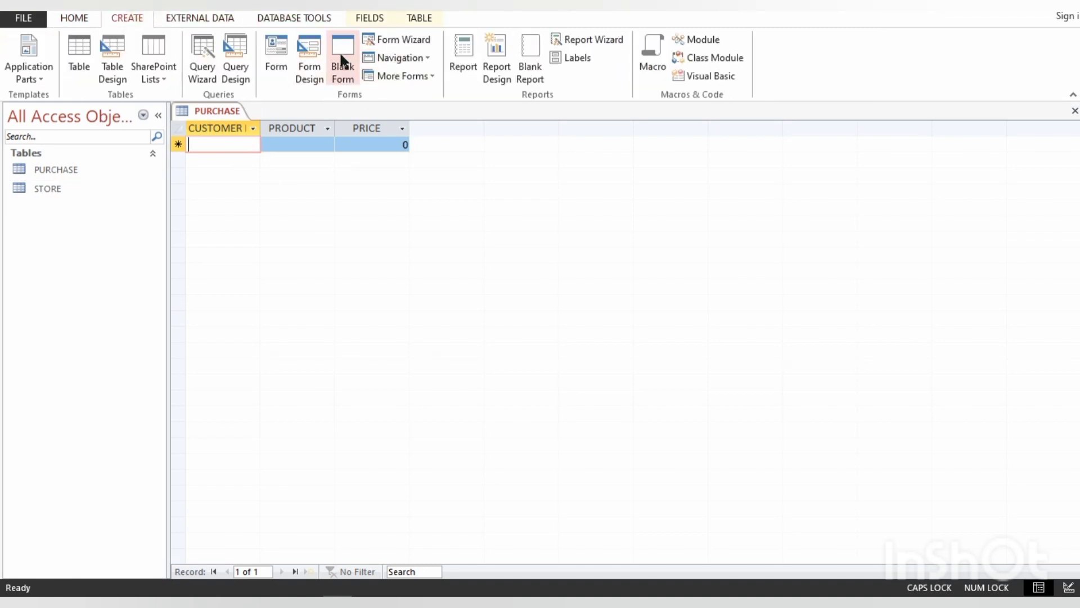
left_click(310, 56)
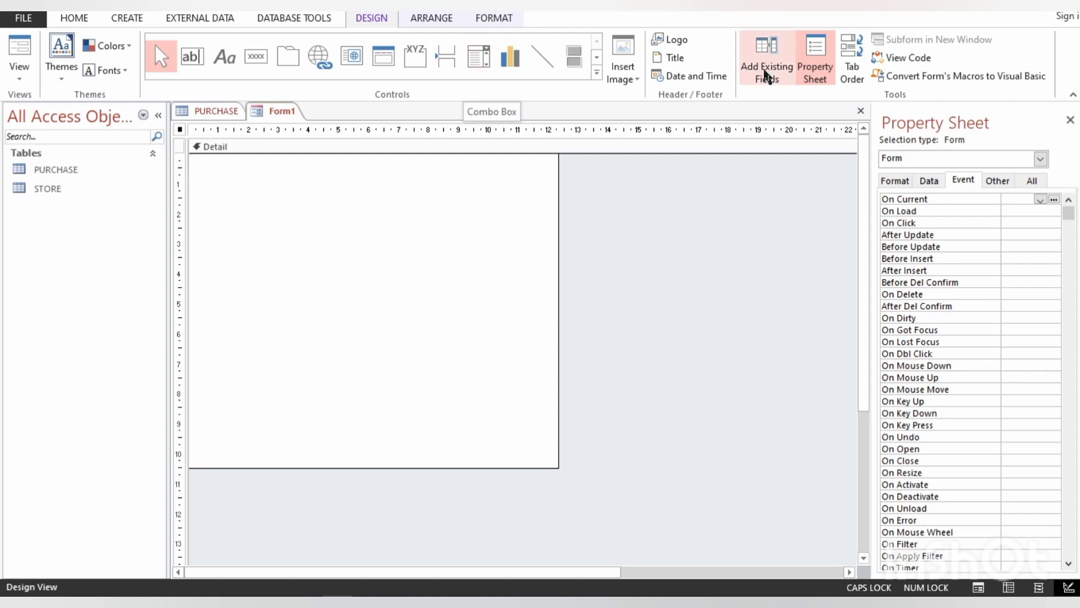
- Add the PURCHASE table's CUSTOMER NAME and PRICE fields to the form and move PRICE down to leave a gap between them
left_click(768, 70)
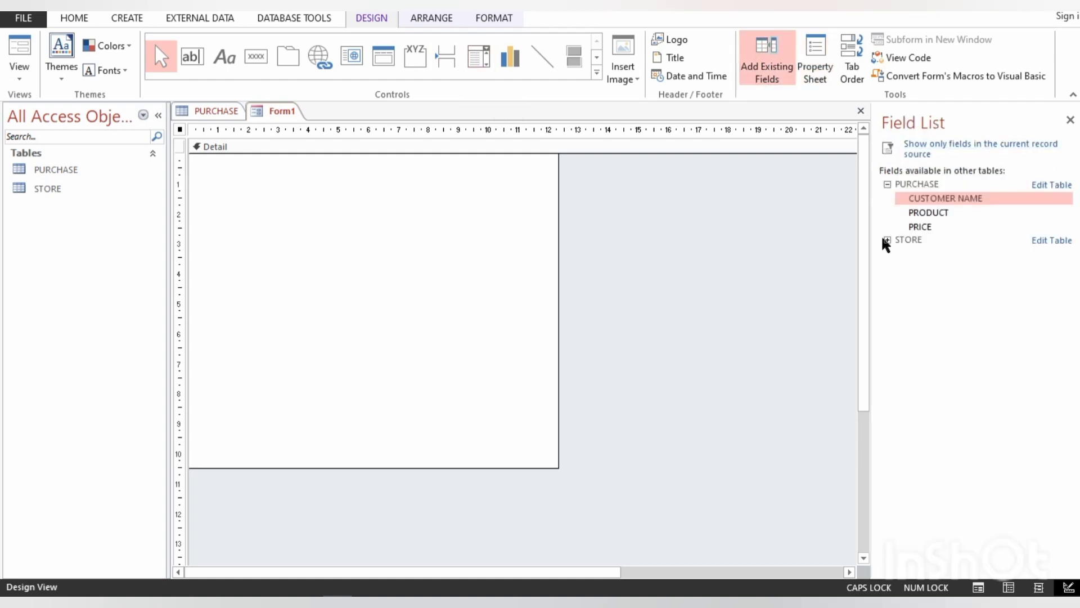
double_click(934, 201)
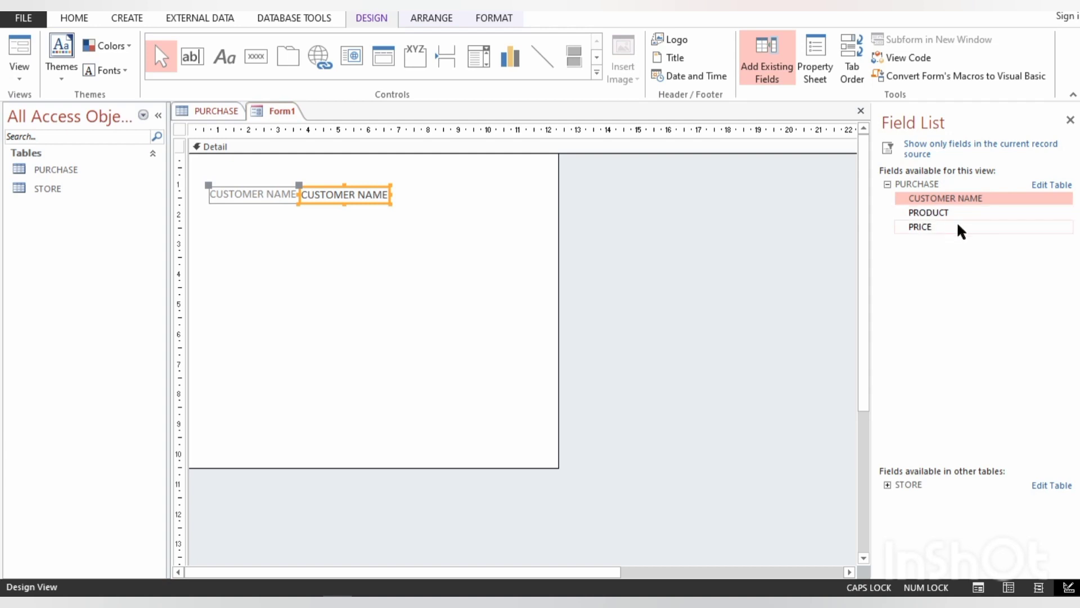
double_click(924, 230)
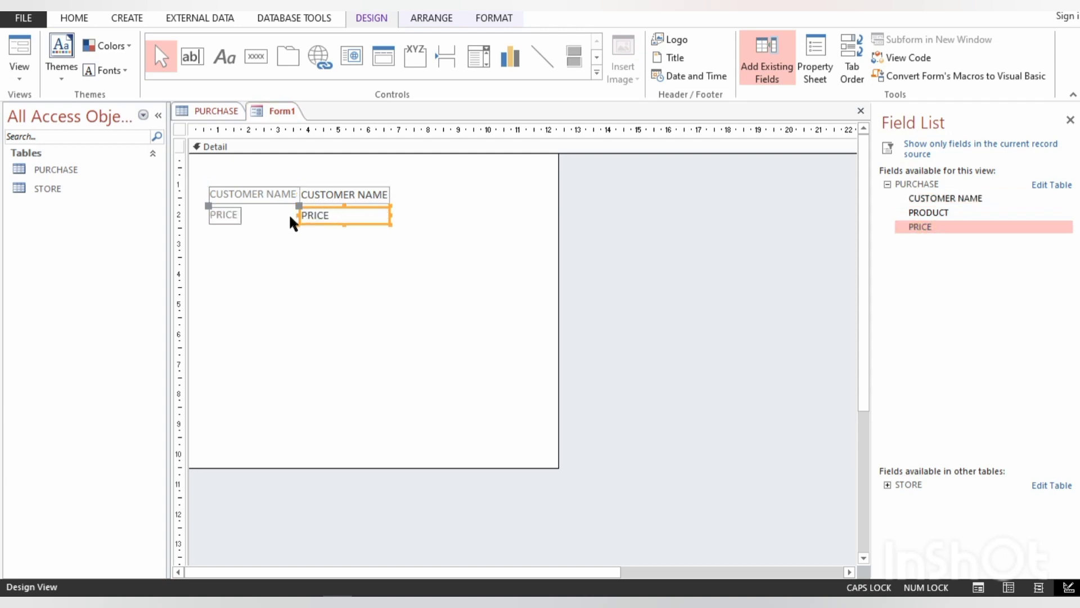
key("Down")
key("Down")
key("Down")
key("Down")
key("Down")
key("Down")
key("Down")
key("Down")
key("Down")
key("Down")
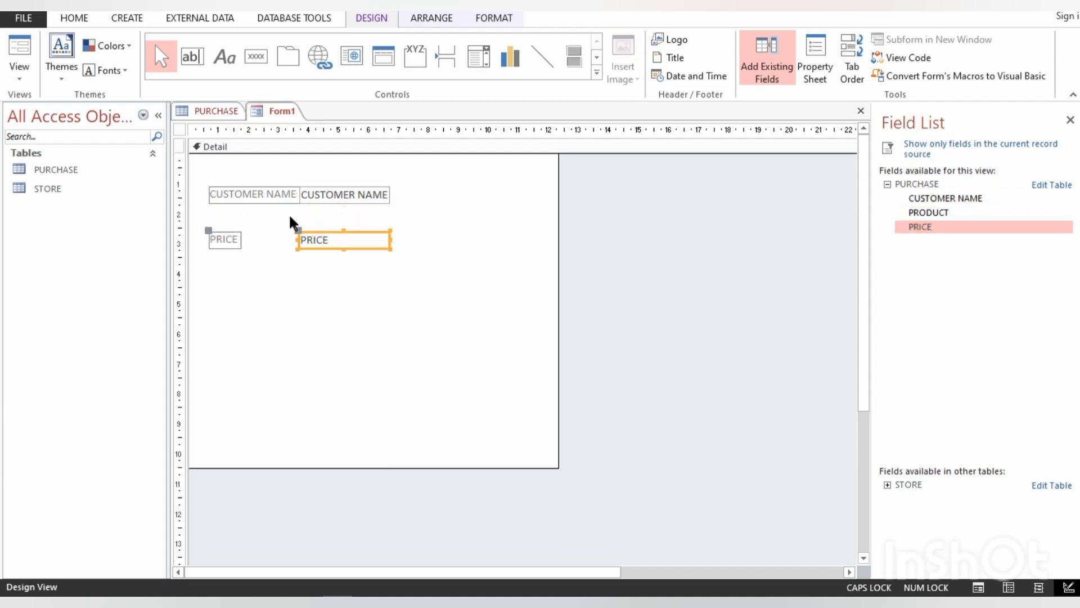
- Place a combo box between the CUSTOMER NAME and PRICE fields, taking its values from the STORE table
left_click(475, 61)
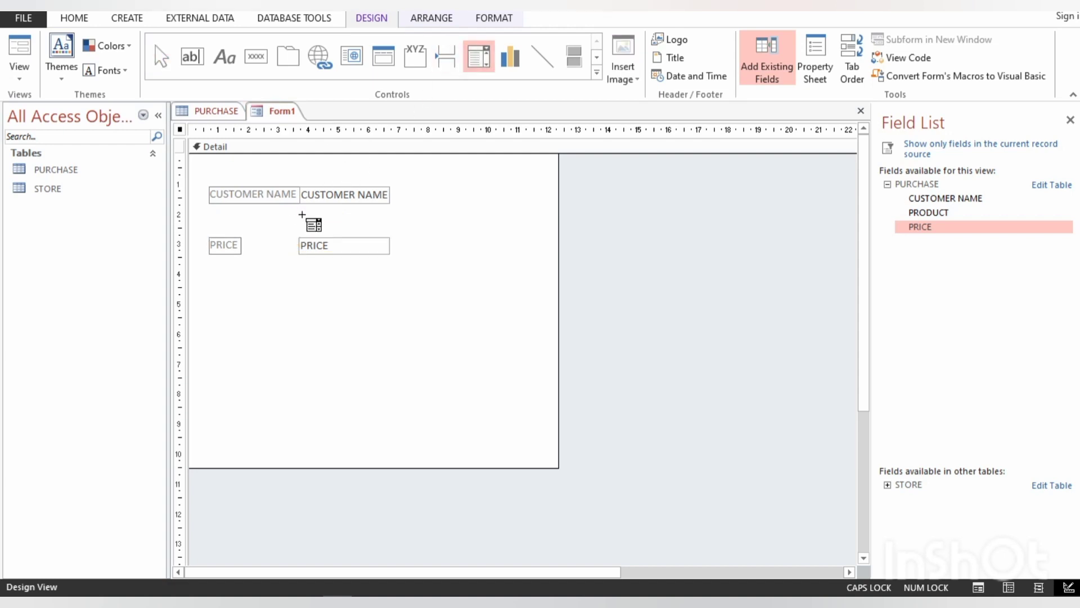
left_click(302, 216)
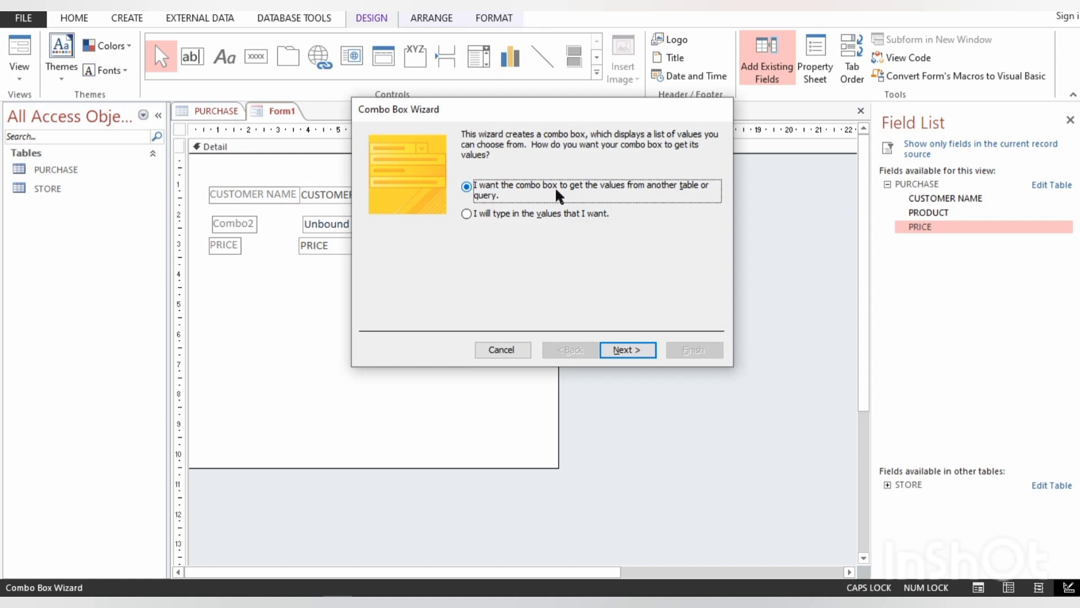
left_click(621, 352)
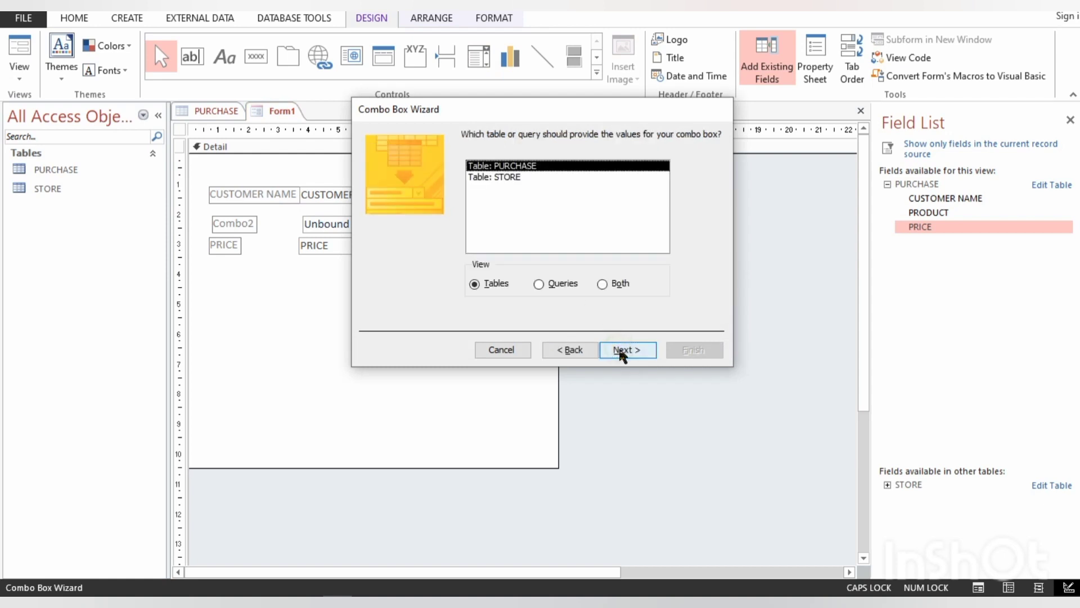
left_click(511, 179)
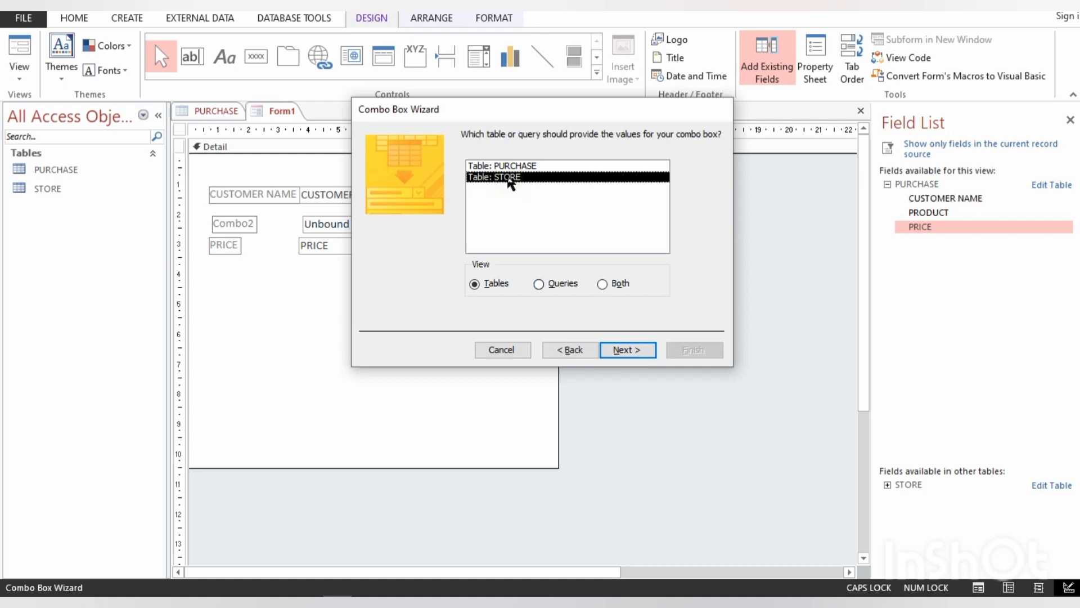
left_click(628, 351)
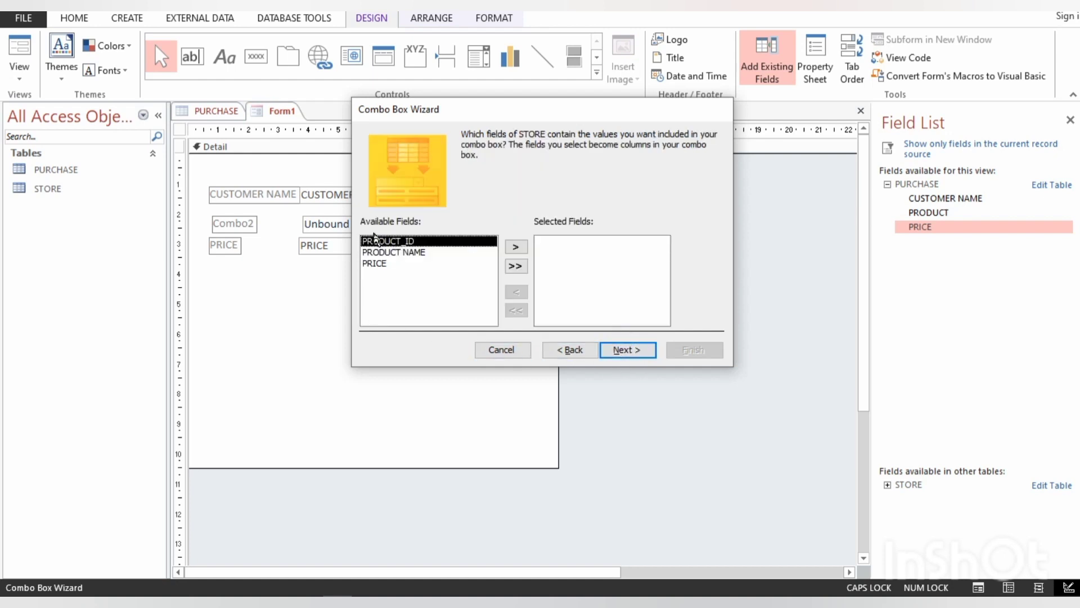
- Include only the PRODUCT NAME field in the combo box, with no sort order and the key column hidden
left_click(381, 253)
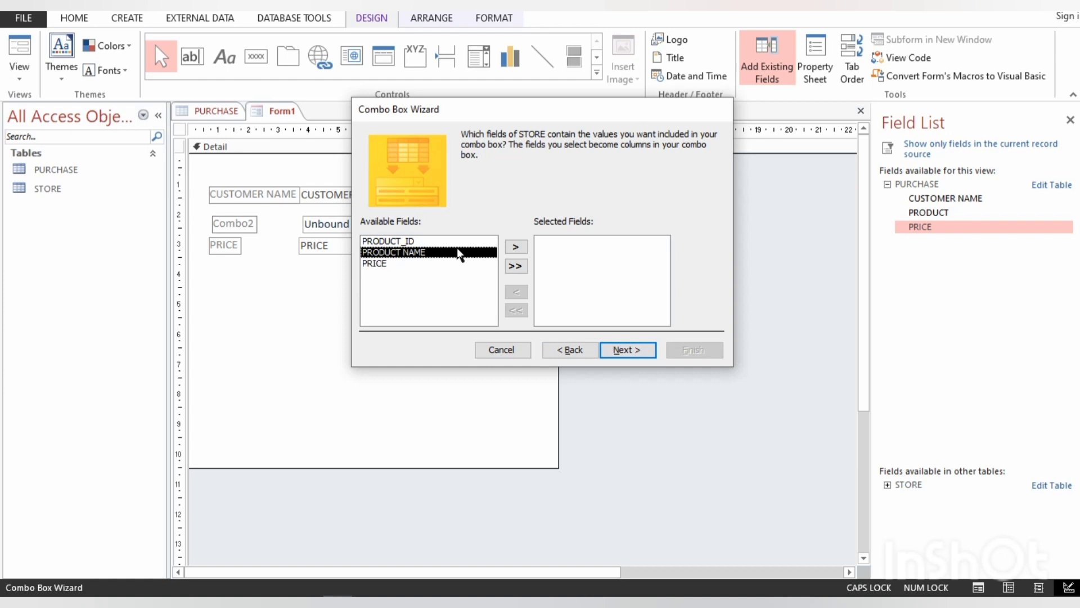
left_click(517, 246)
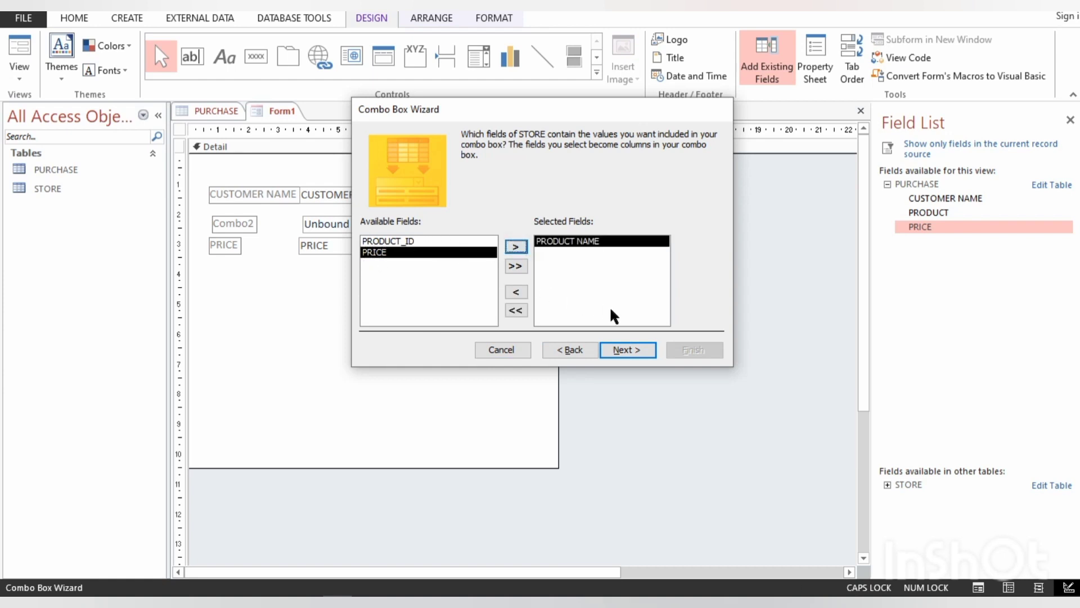
left_click(625, 350)
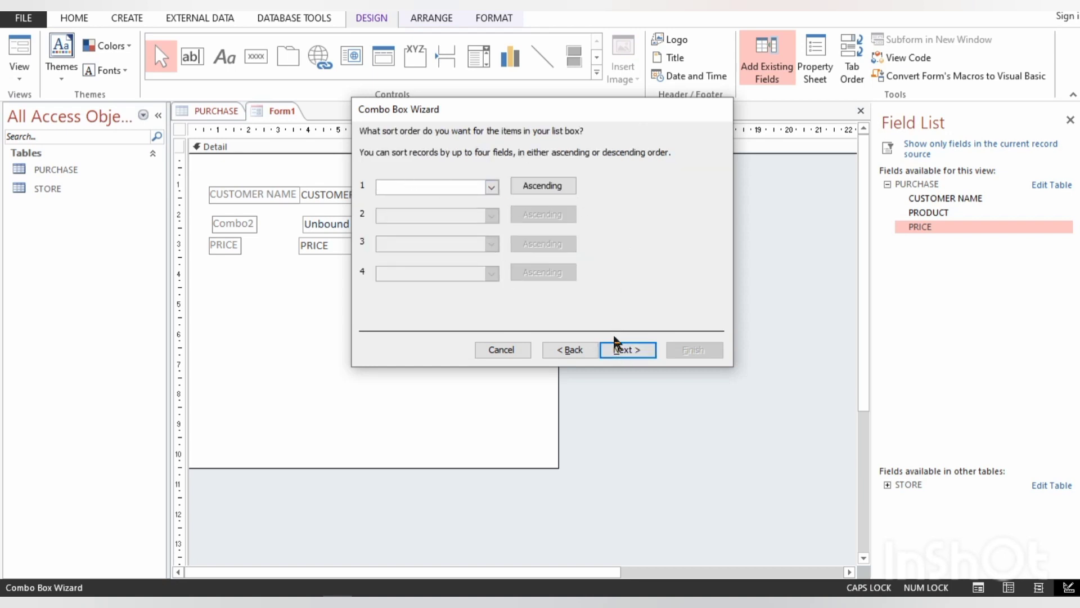
left_click(623, 350)
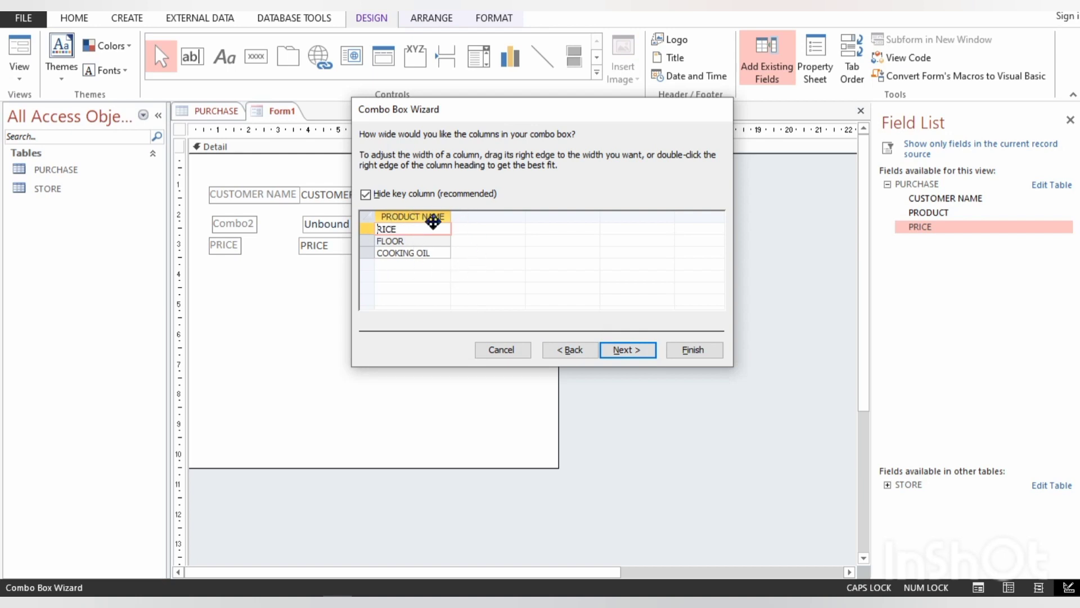
left_click(365, 194)
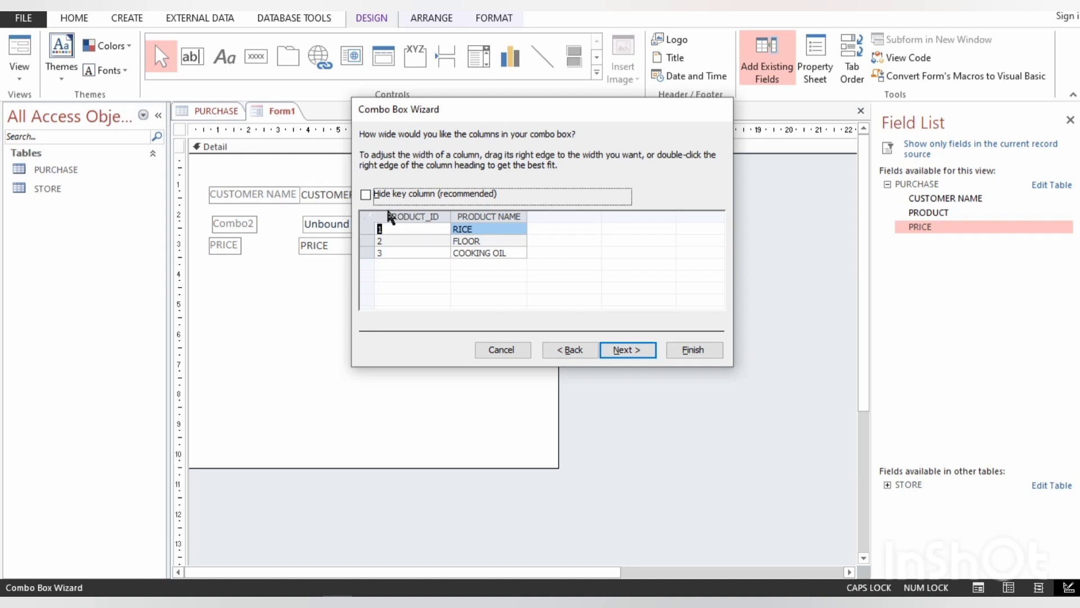
left_click(366, 194)
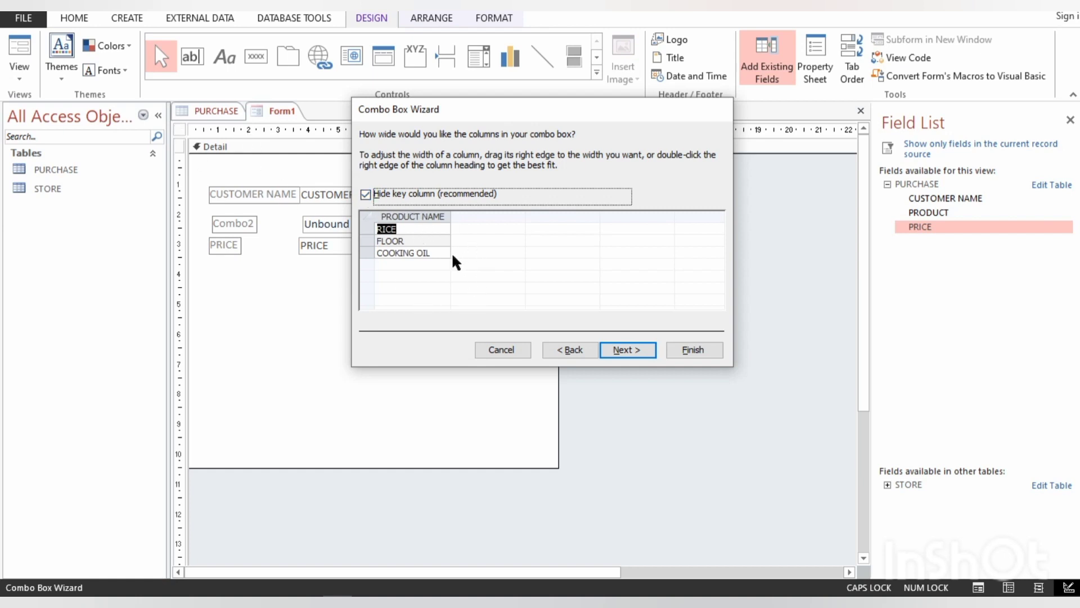
left_click(629, 350)
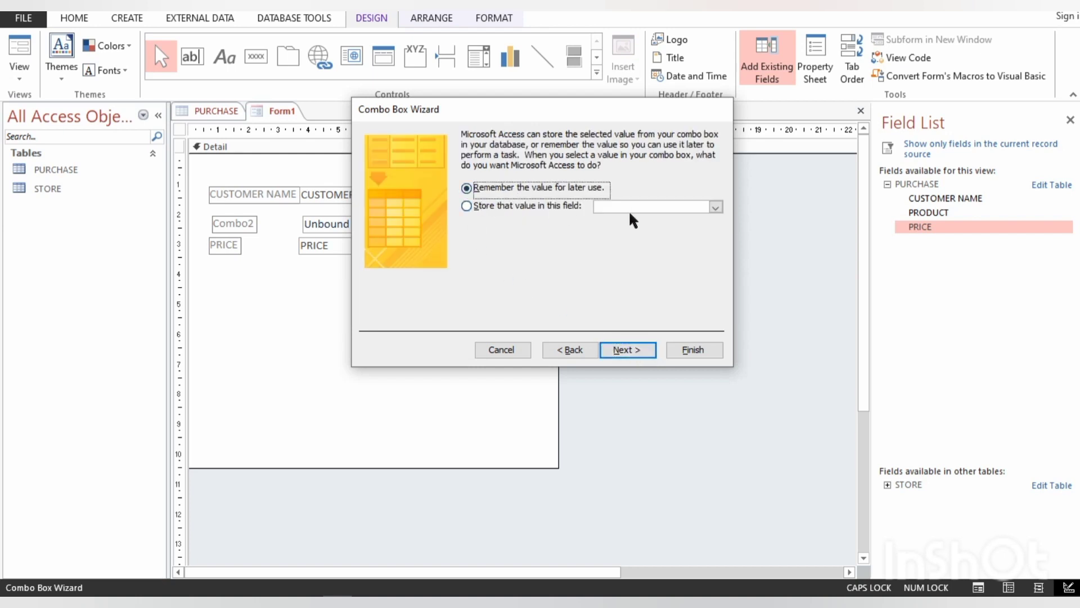
- Finish the combo box with its value remembered for later use and the label PRODUCT NAME, and nudge it slightly upward
left_click(716, 207)
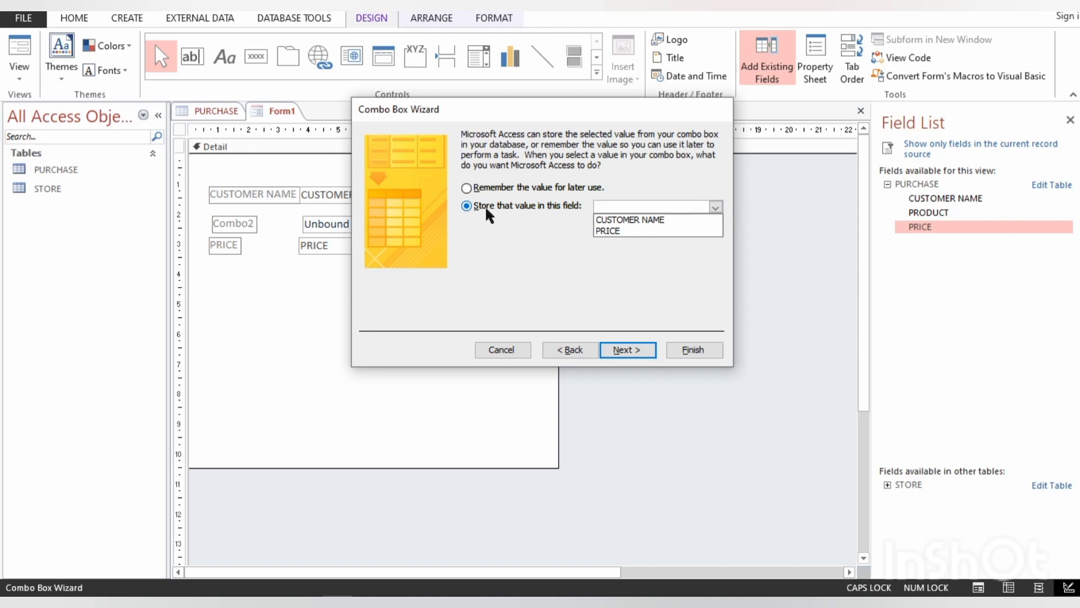
left_click(468, 189)
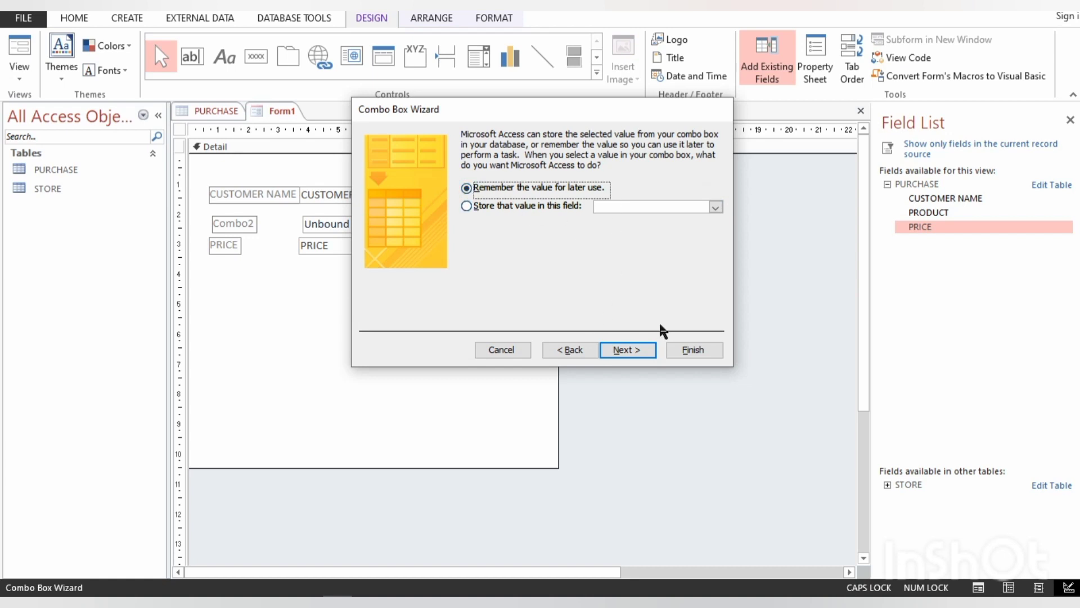
left_click(635, 347)
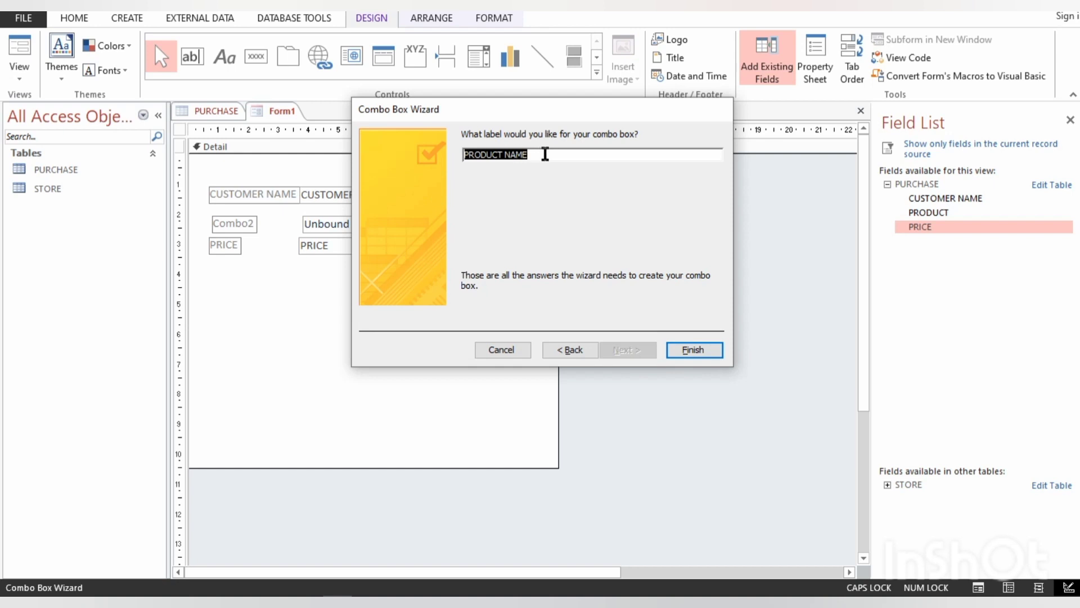
left_click(692, 351)
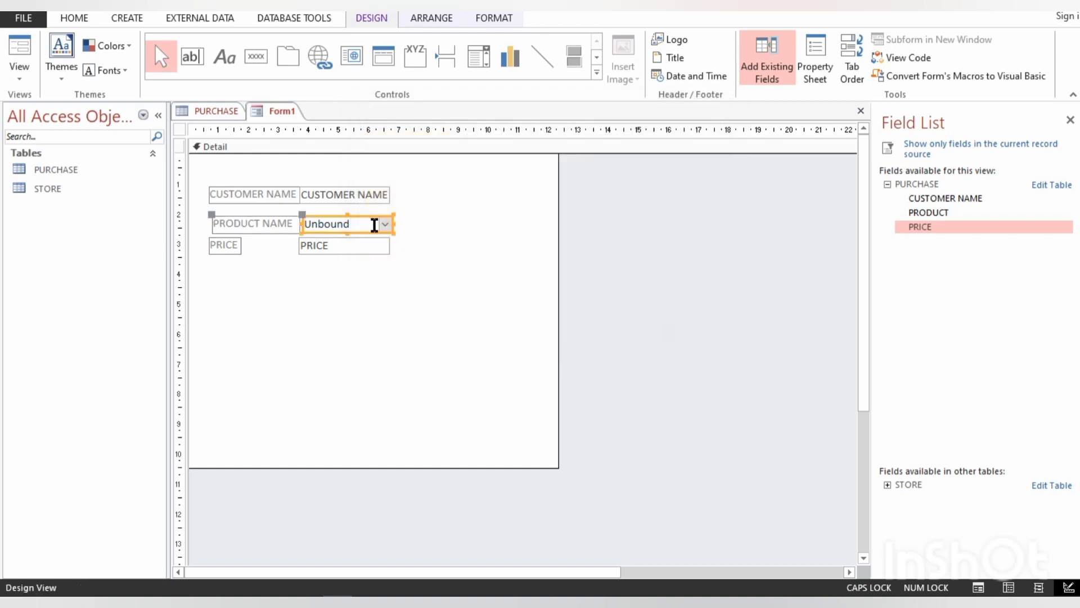
key("Up")
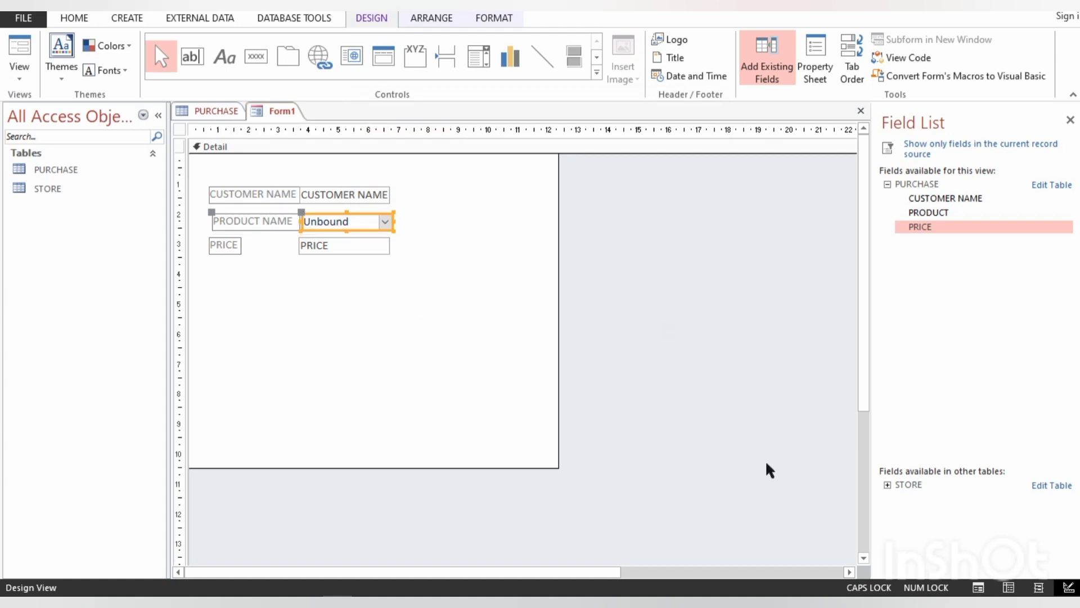
- Show the form in Form view and test the PRODUCT NAME combo box by choosing RICE, then FLOOR
left_click(978, 587)
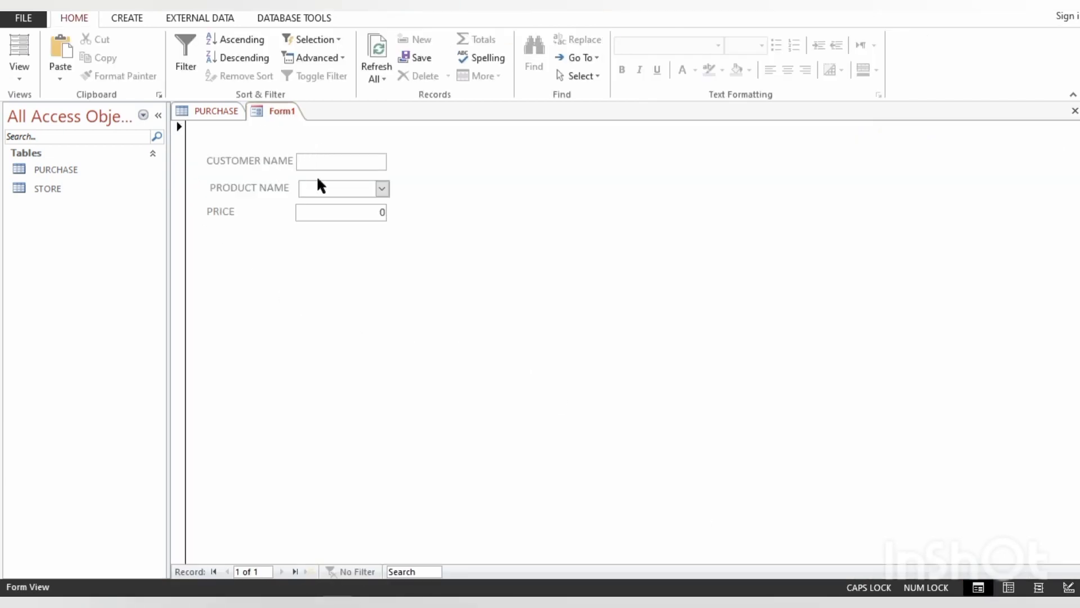
left_click(381, 189)
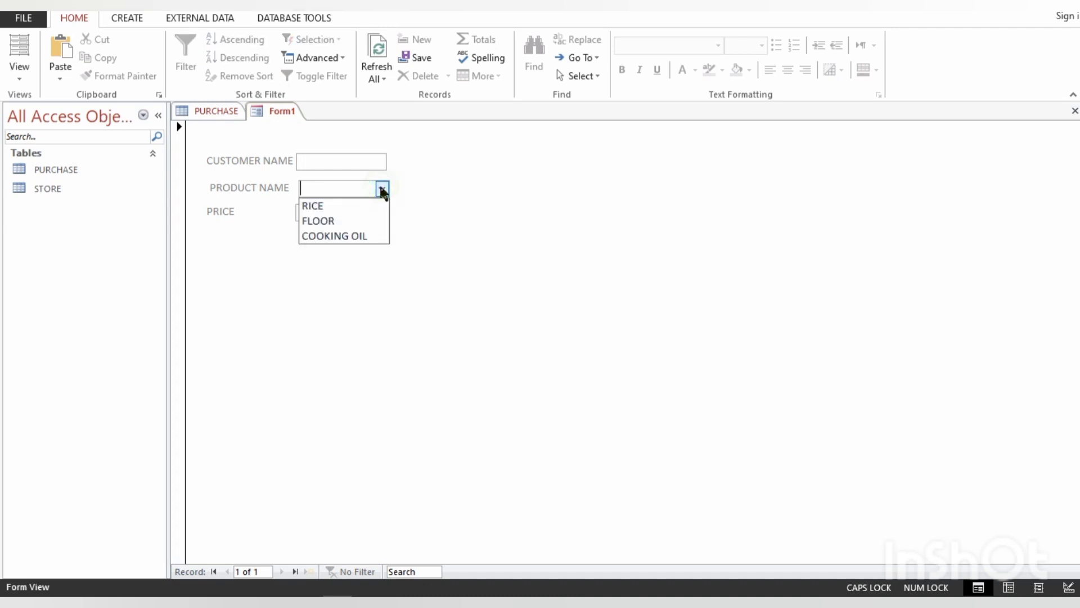
left_click(325, 205)
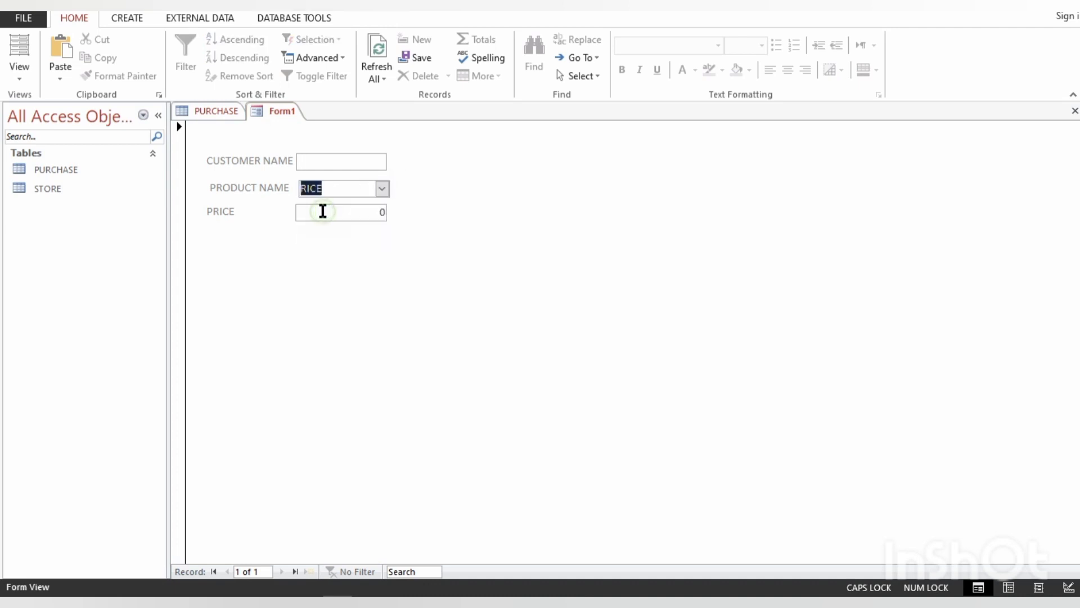
left_click(381, 190)
left_click(359, 220)
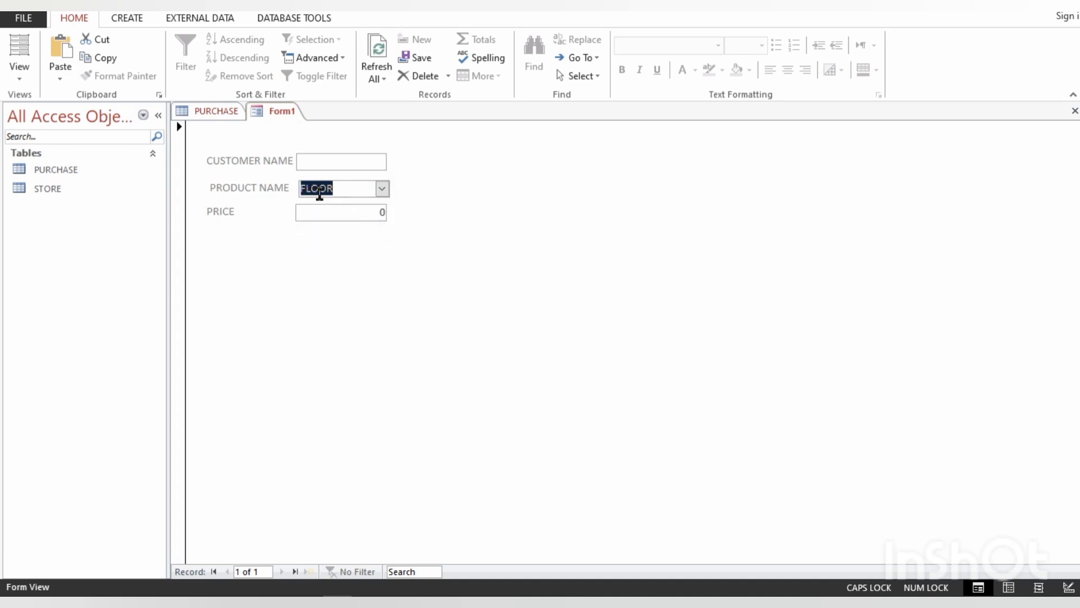
- Enter a customer's name in the CUSTOMER NAME field and choose RICE as the product
left_click(304, 162)
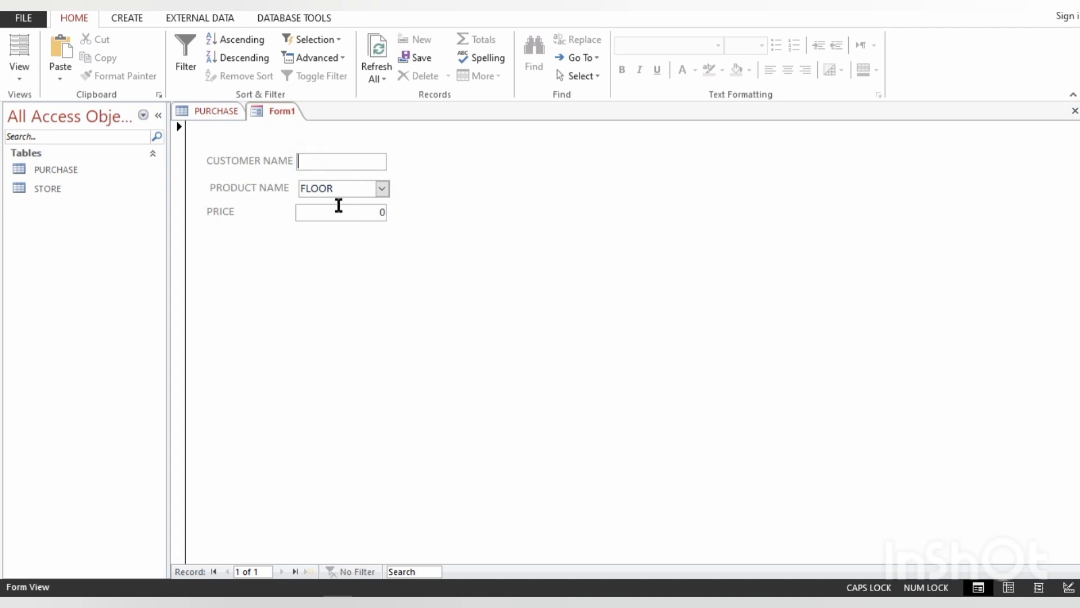
type("QUIN")
left_click(383, 187)
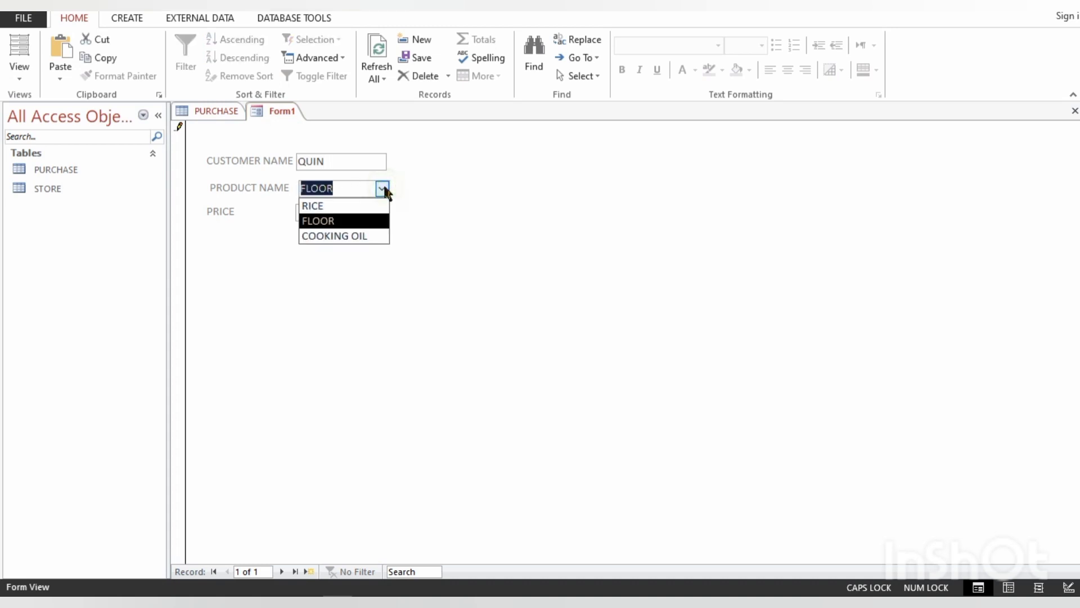
left_click(325, 209)
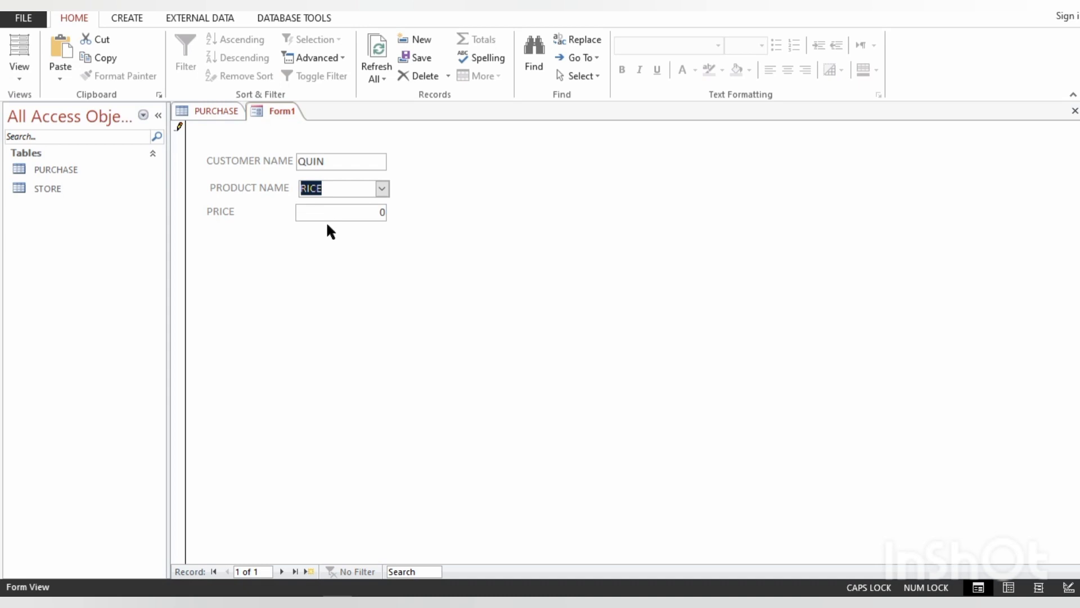
- Return the form to Design view and rename the product combo box as PRODUCT_NAMECOMBO in its properties
left_click(1069, 589)
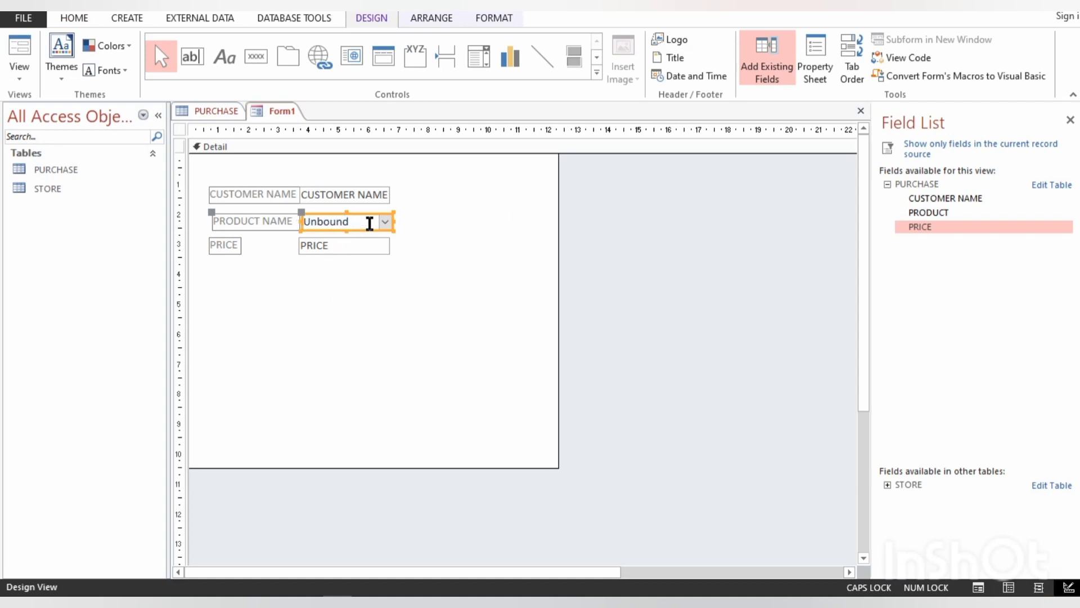
left_click(815, 64)
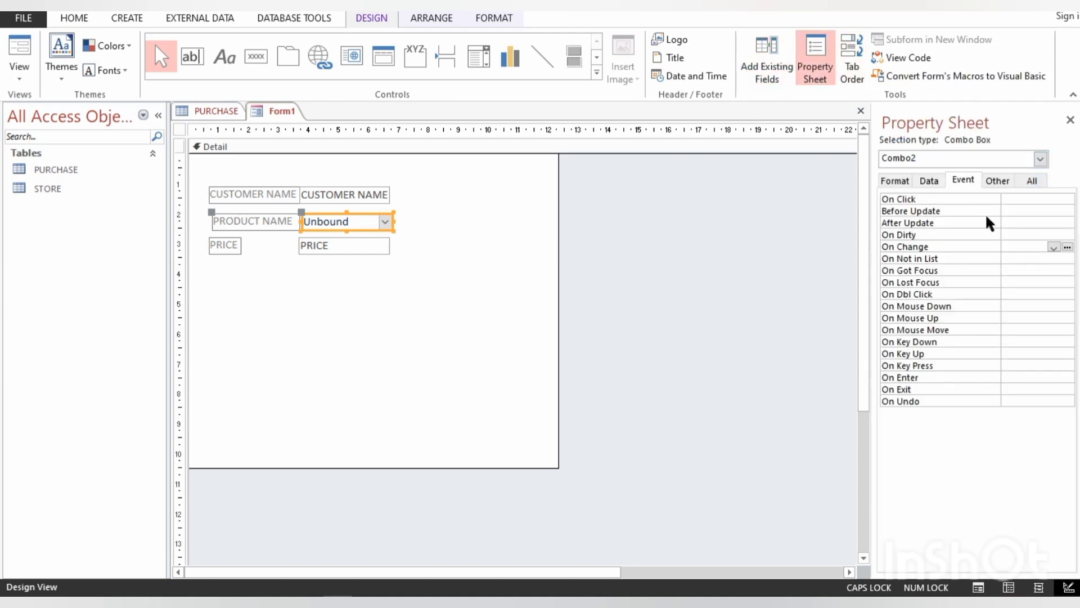
left_click(1023, 179)
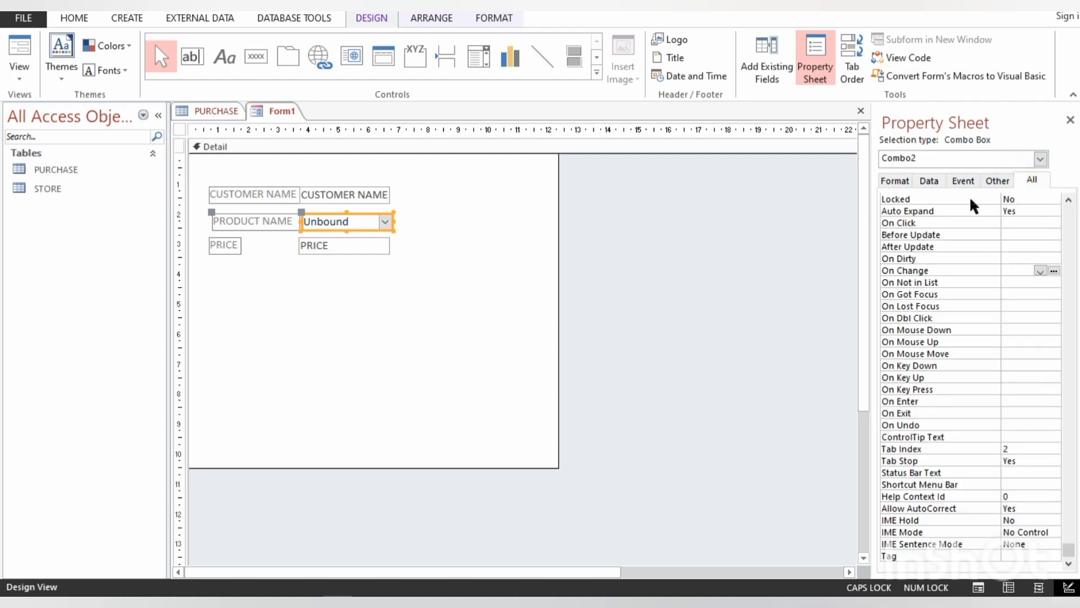
scroll(970, 195, "up", 15)
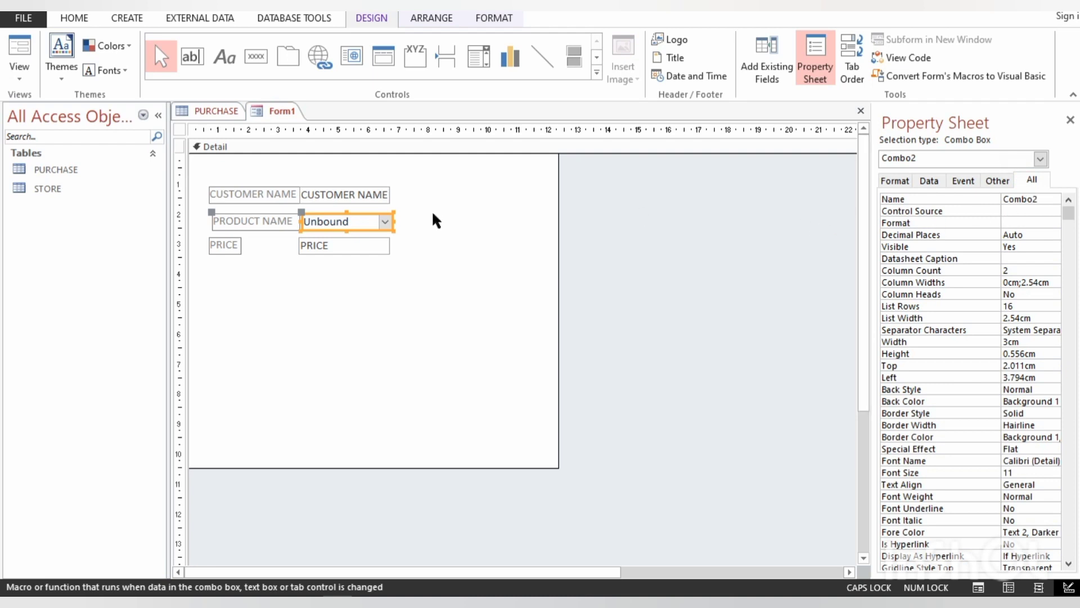
double_click(1027, 200)
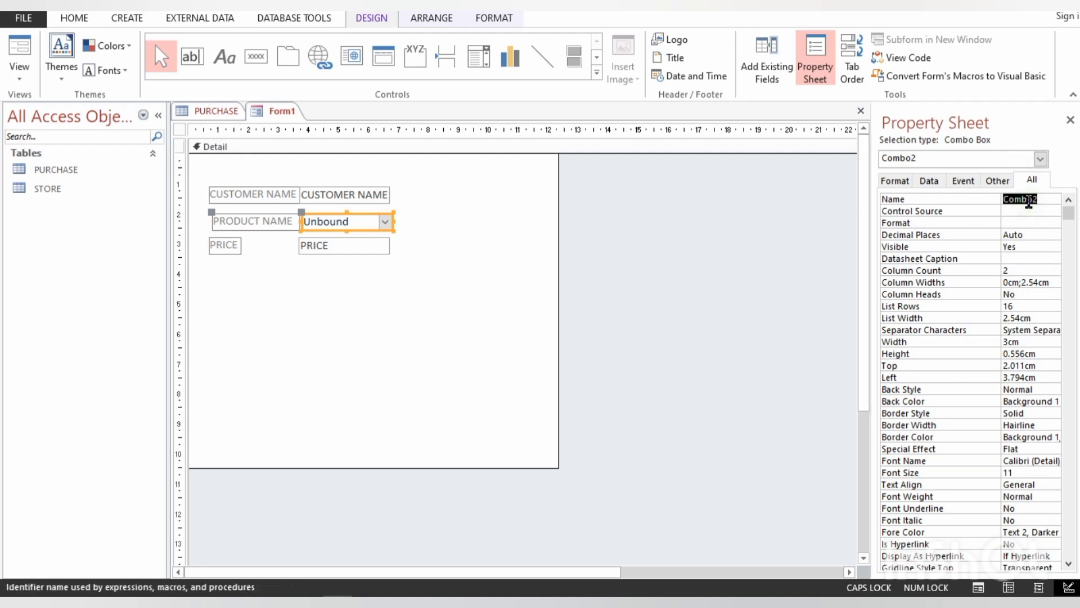
type("PROD")
type("UCT")
type("_NAME")
type("COMBO")
left_click(333, 241)
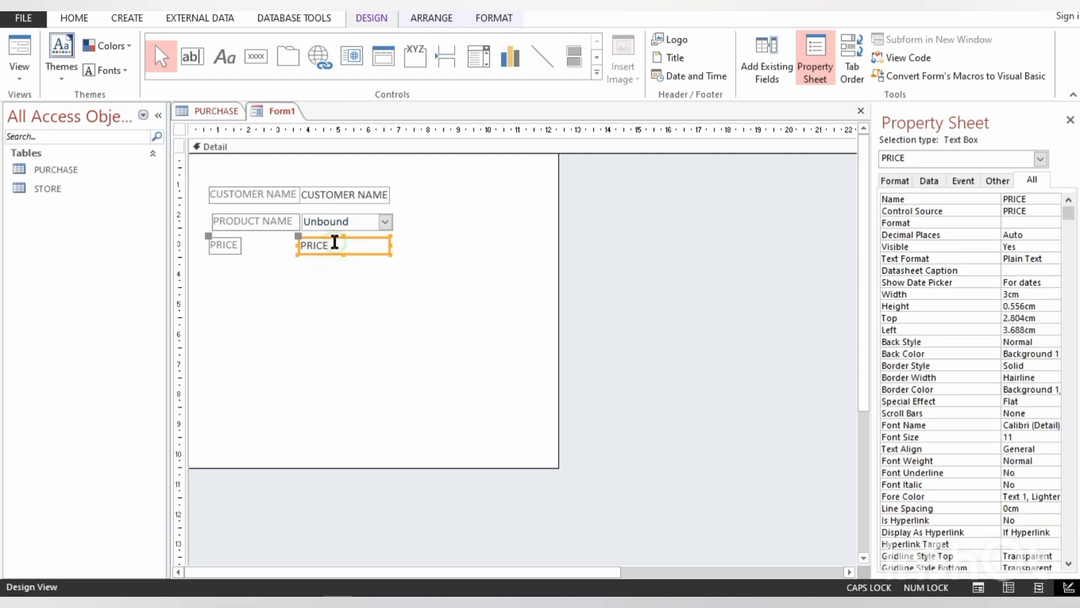
- Assign an event procedure to the After Update event of PRODUCT_NAMECOMBO and open its code
left_click(328, 199)
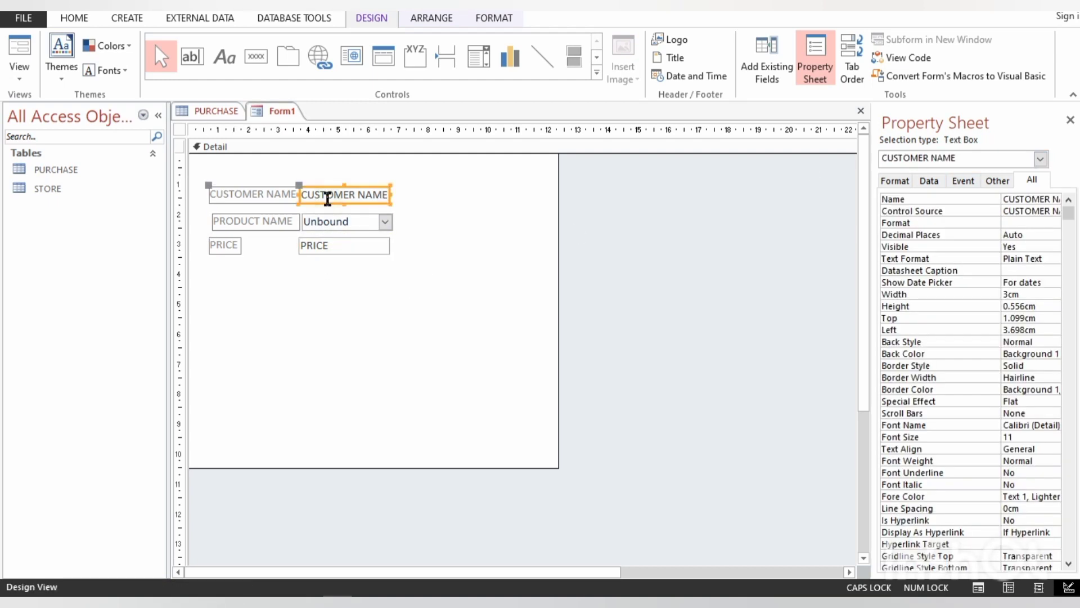
left_click(366, 221)
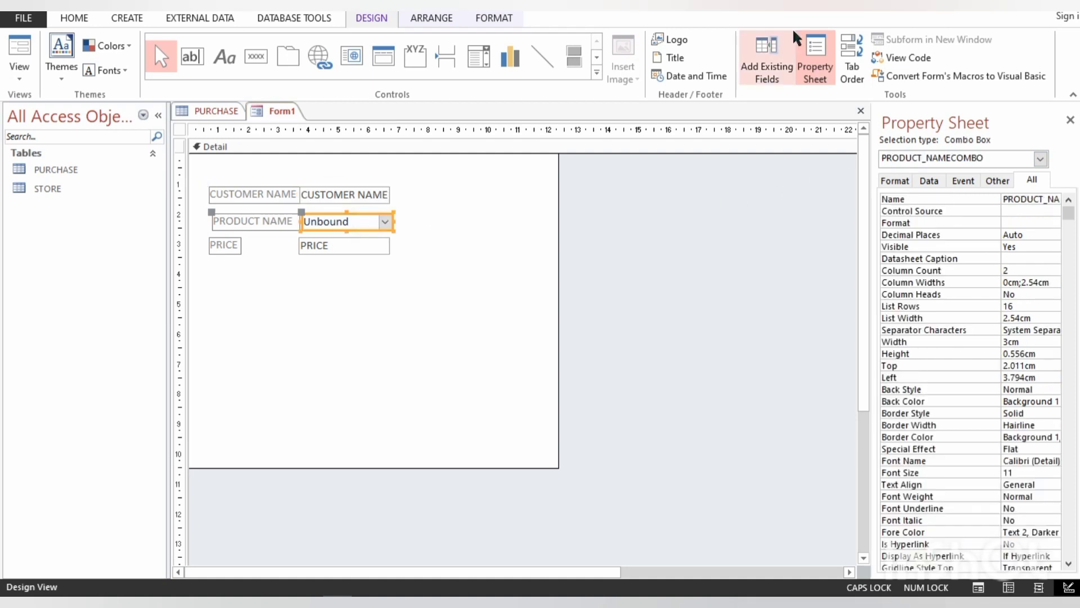
left_click(783, 41)
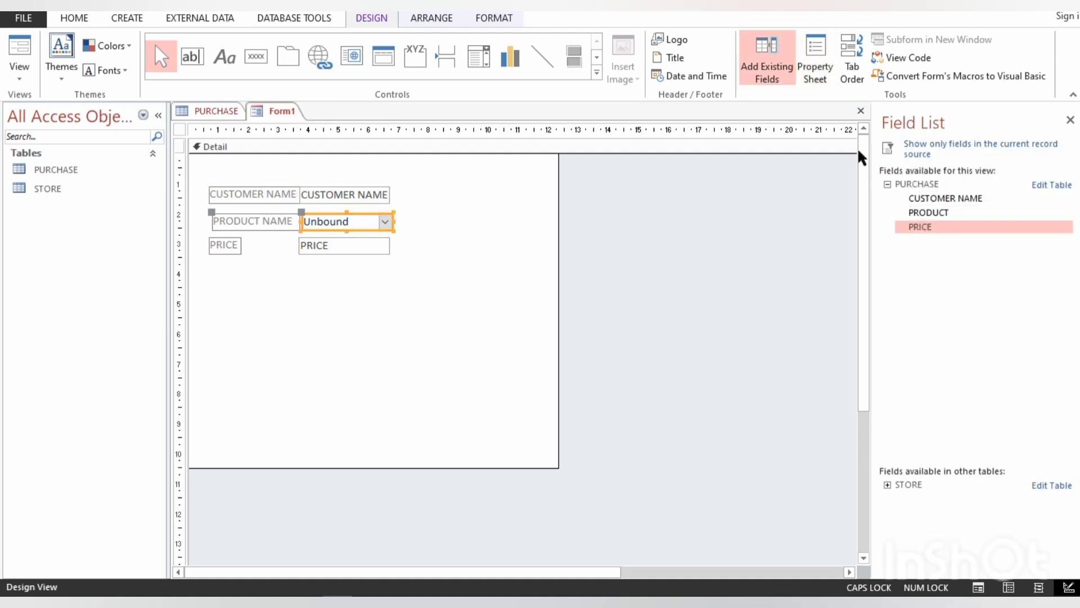
left_click(816, 56)
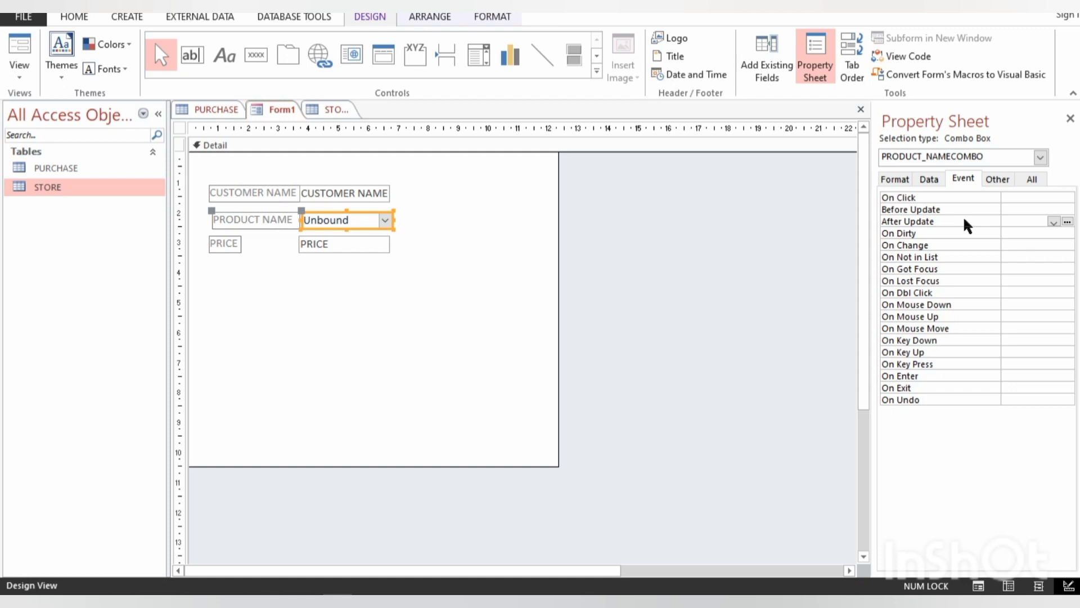
left_click(1053, 222)
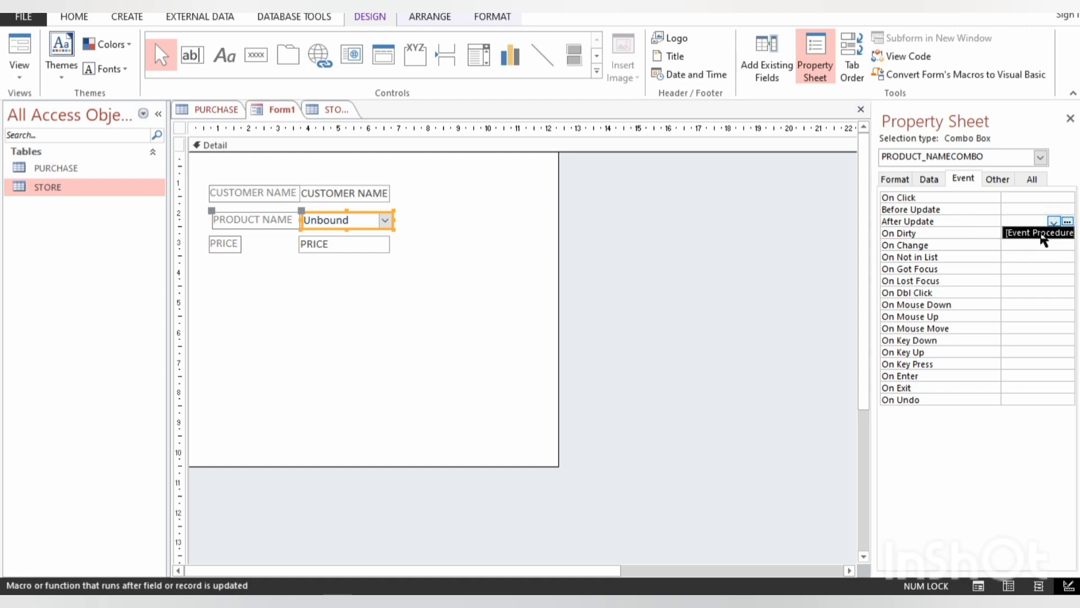
left_click(1044, 232)
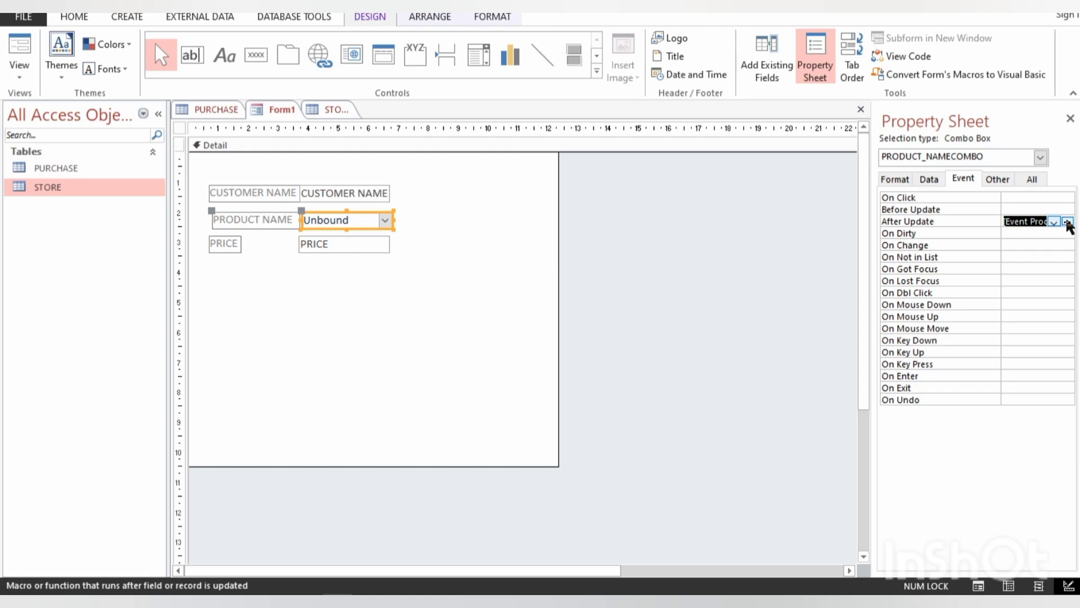
left_click(1067, 223)
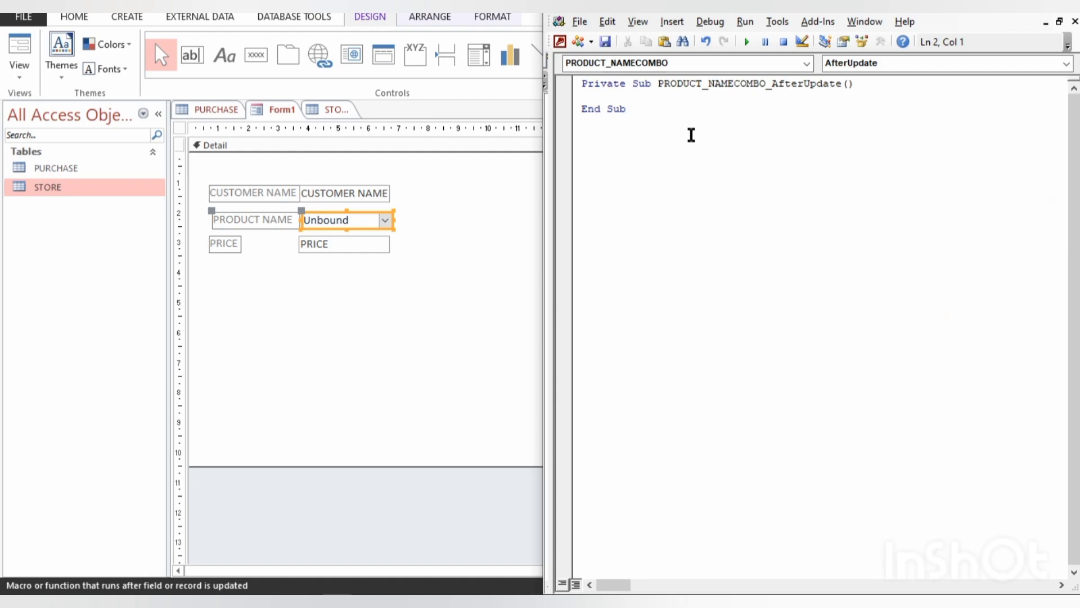
- Begin the AfterUpdate procedure's statement with a reference to the form's PRICE control, me.PRICE
type("me.")
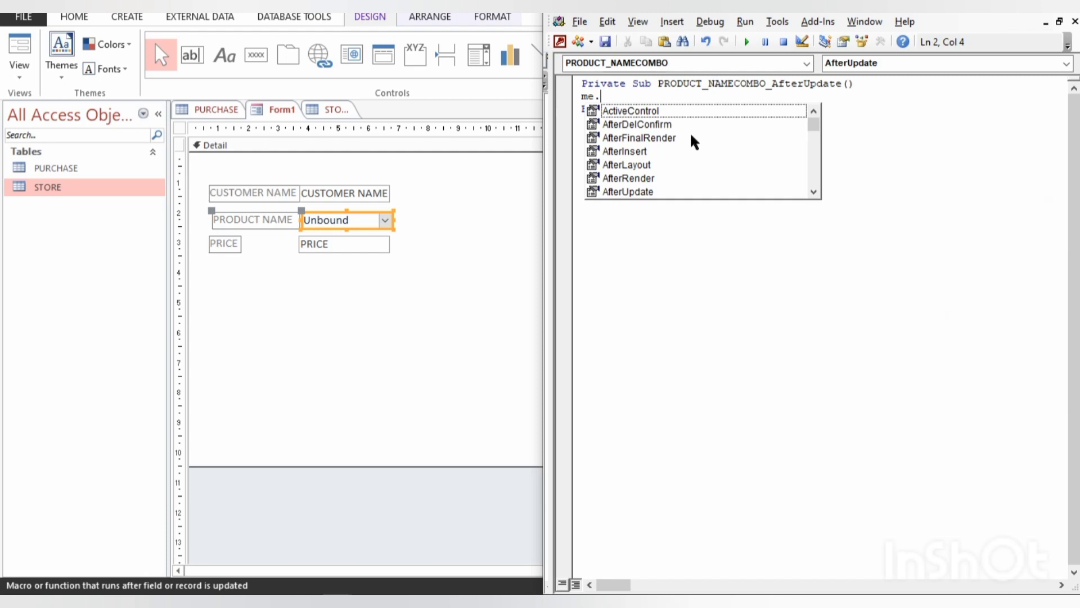
type("pr")
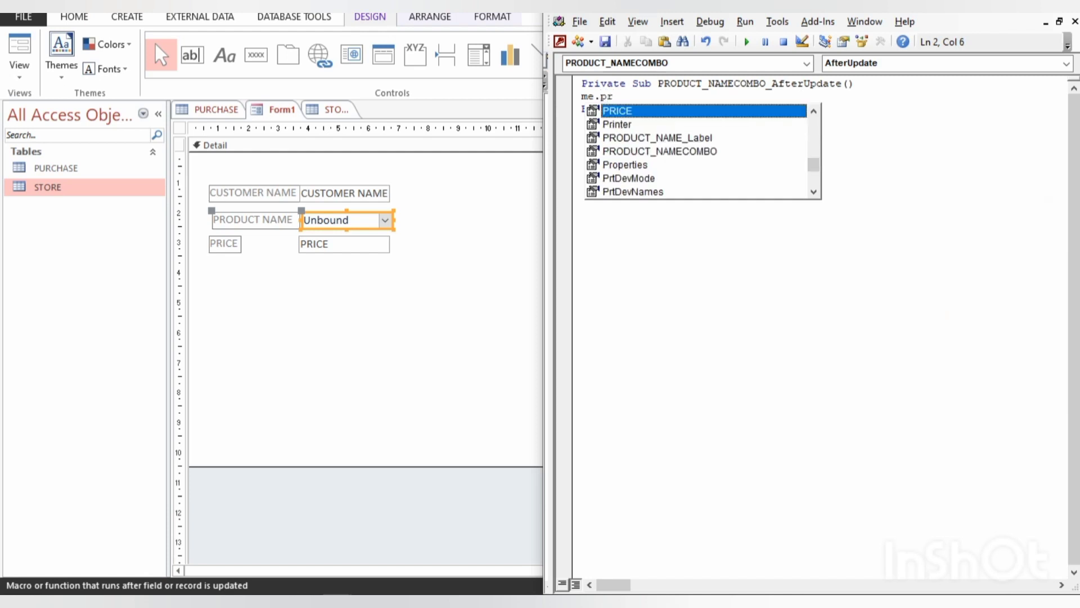
type("`")
key("BackSpace")
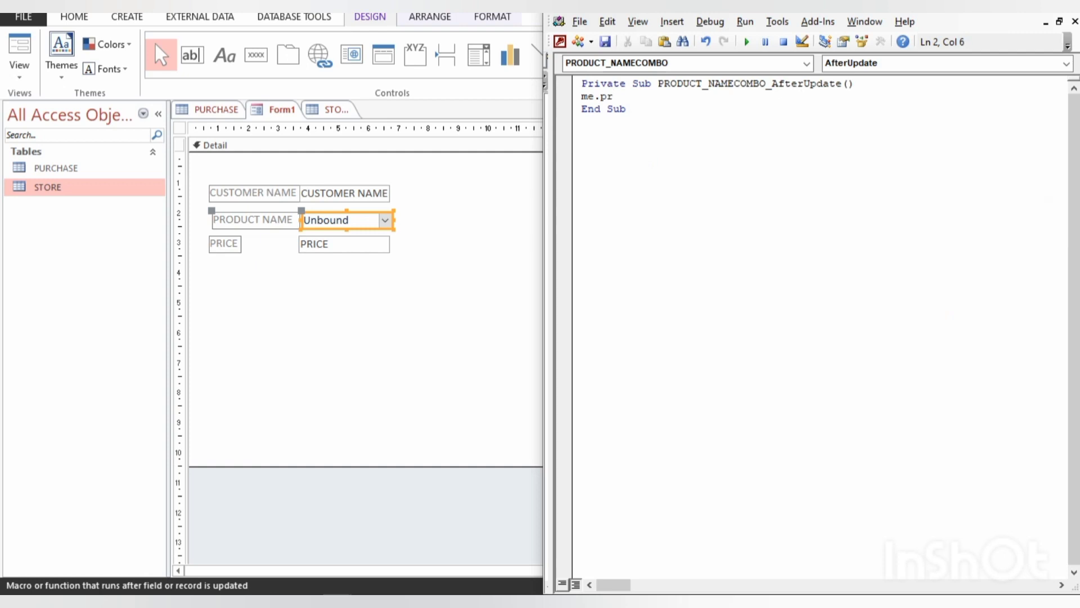
type("i")
key("BackSpace")
key("BackSpace")
key("BackSpace")
key("BackSpace")
key("BackSpace")
key("BackSpace")
type(".prc")
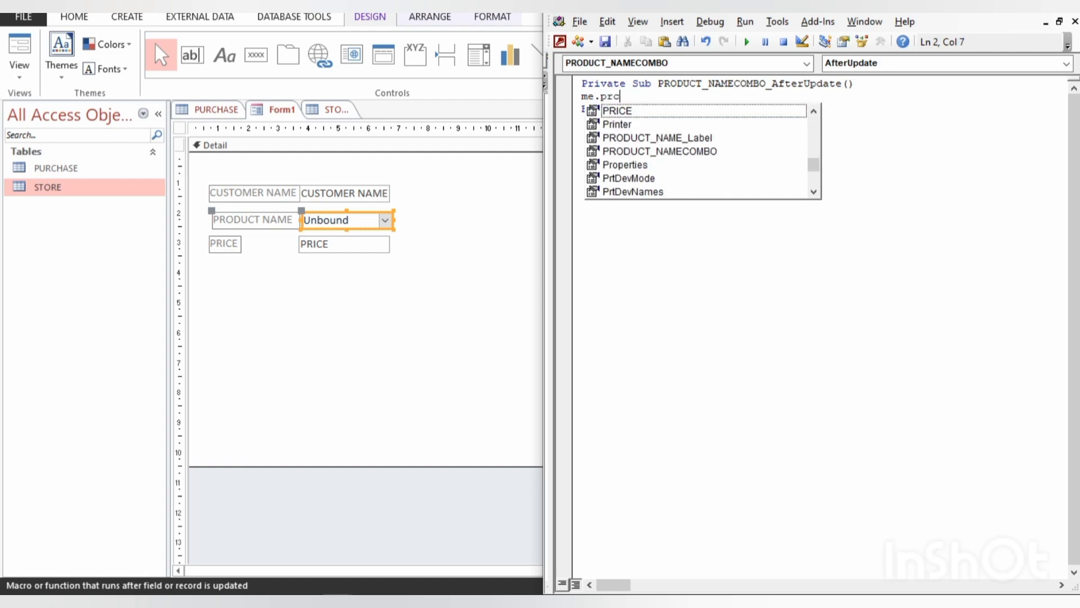
key("Tab")
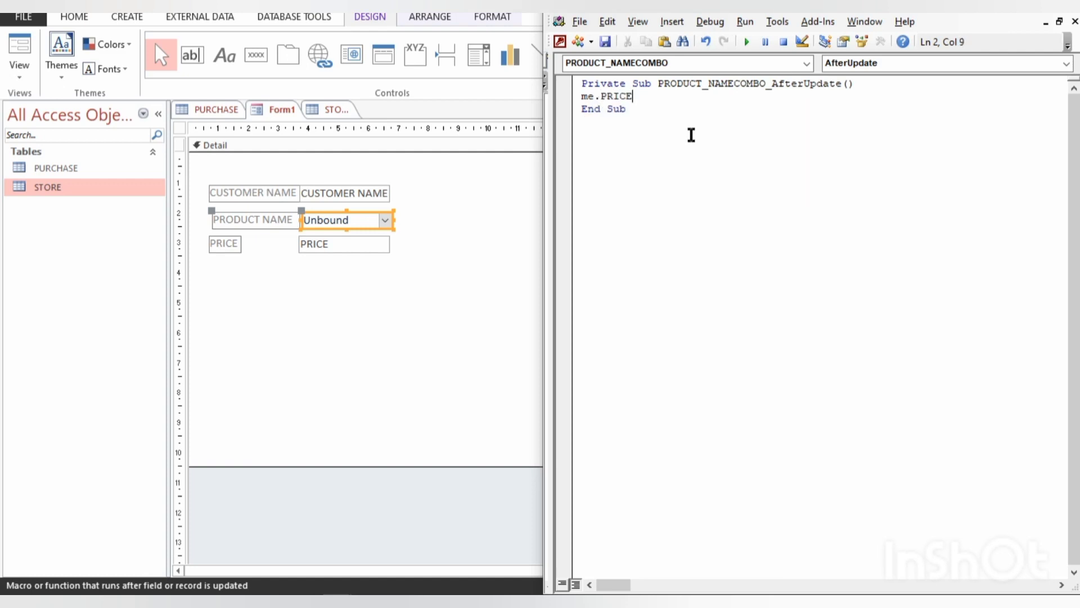
- Set me.PRICE equal to a dlookup call with "PRICE" as its expression argument
type("=")
type("dlookup(")
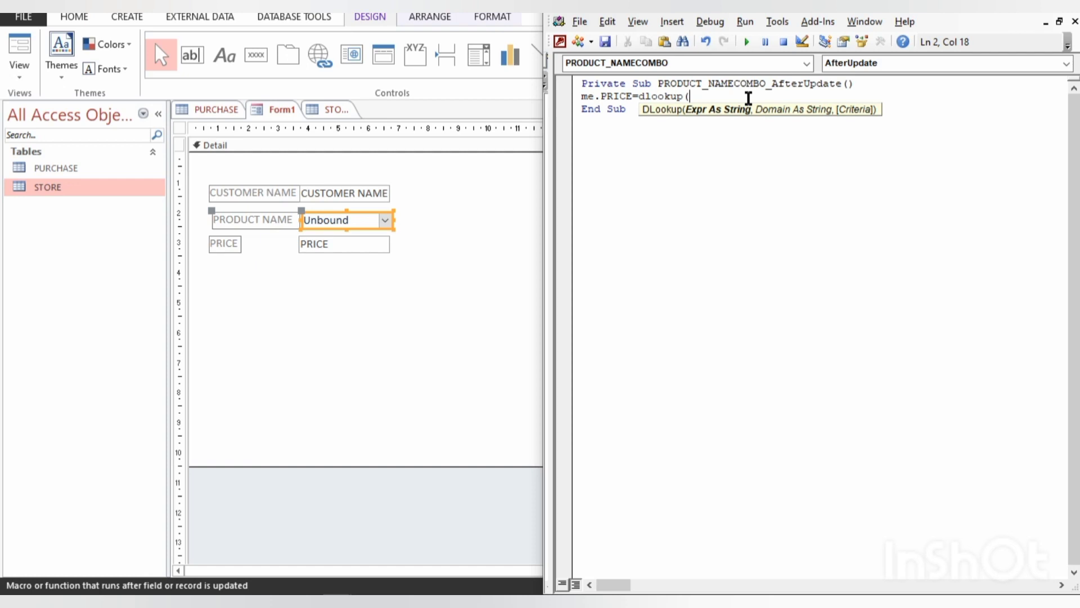
type("\"\"")
key("Left")
type("pri")
key("BackSpace")
key("BackSpace")
key("BackSpace")
type("PR")
key("BackSpace")
type("RICE")
type(", ")
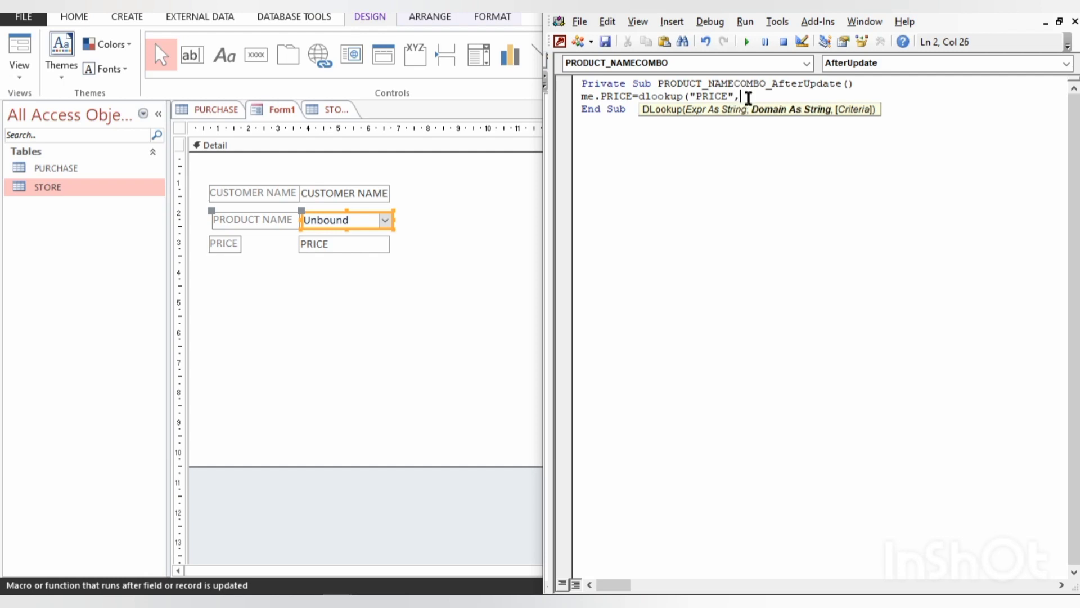
type("\"")
- Add "STORE" as the domain argument of the dlookup call, followed by a comma
key("BackSpace")
type("\"\"")
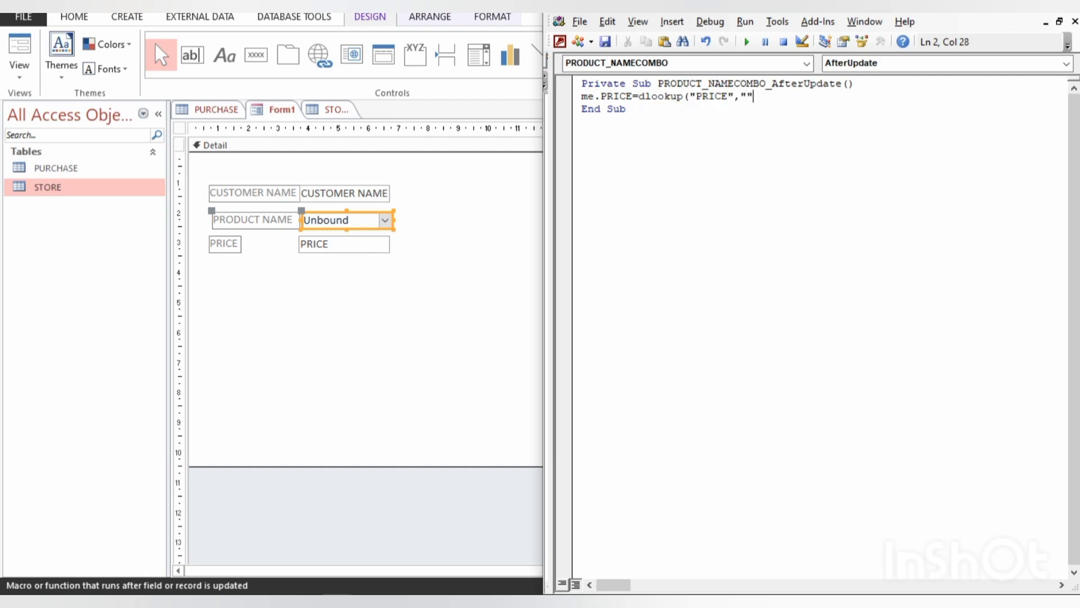
key("Left")
type("STORE")
key("Right")
type(",")
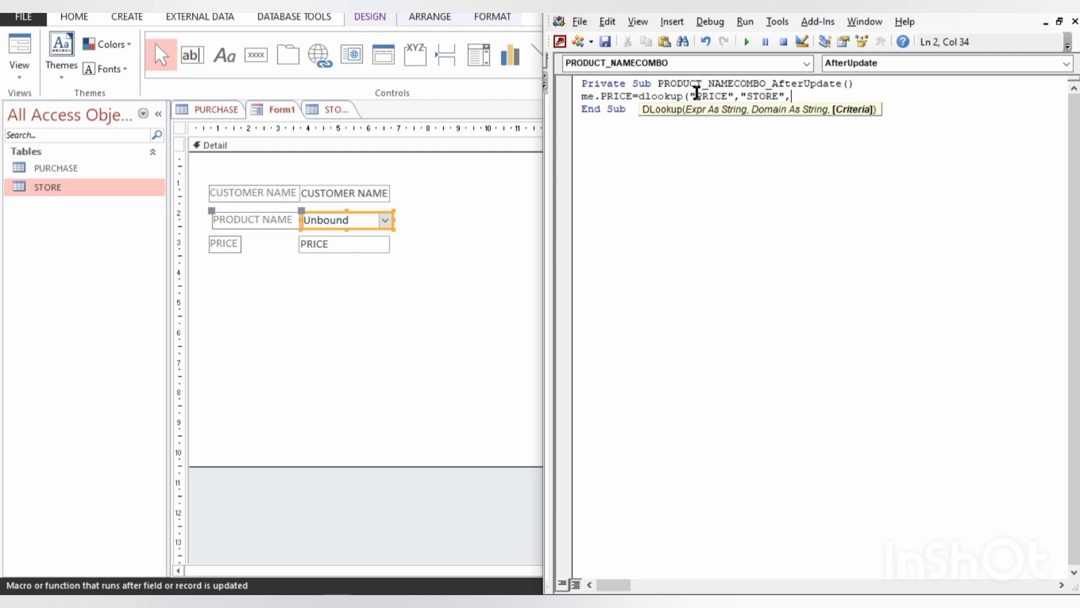
- Show the STORE table beside the code, dismiss the compile error and select the RICE record for reference
left_click(327, 110)
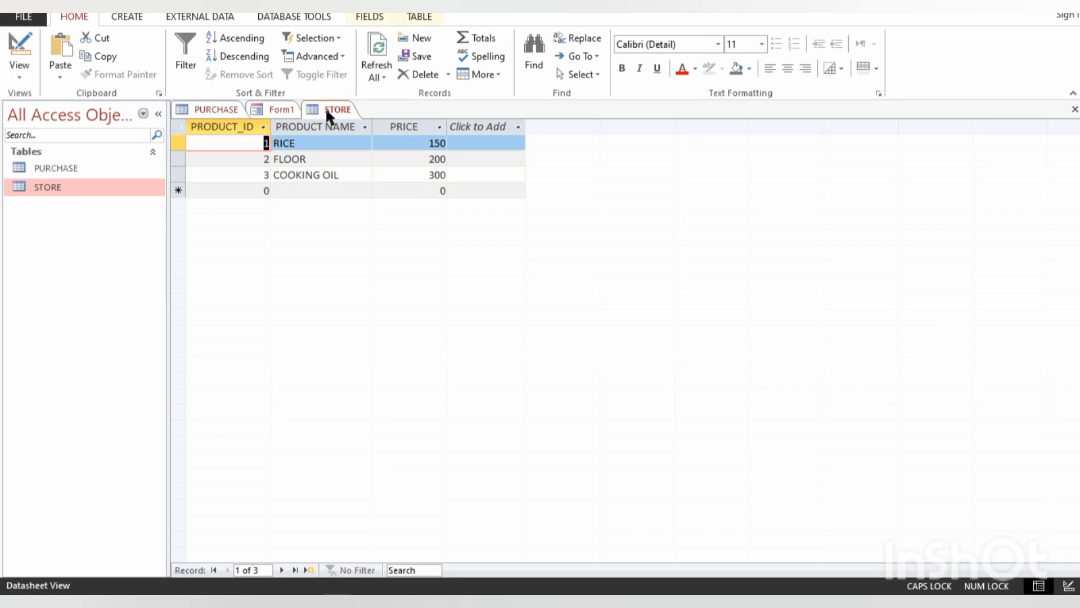
key("super+Left")
left_click(719, 168)
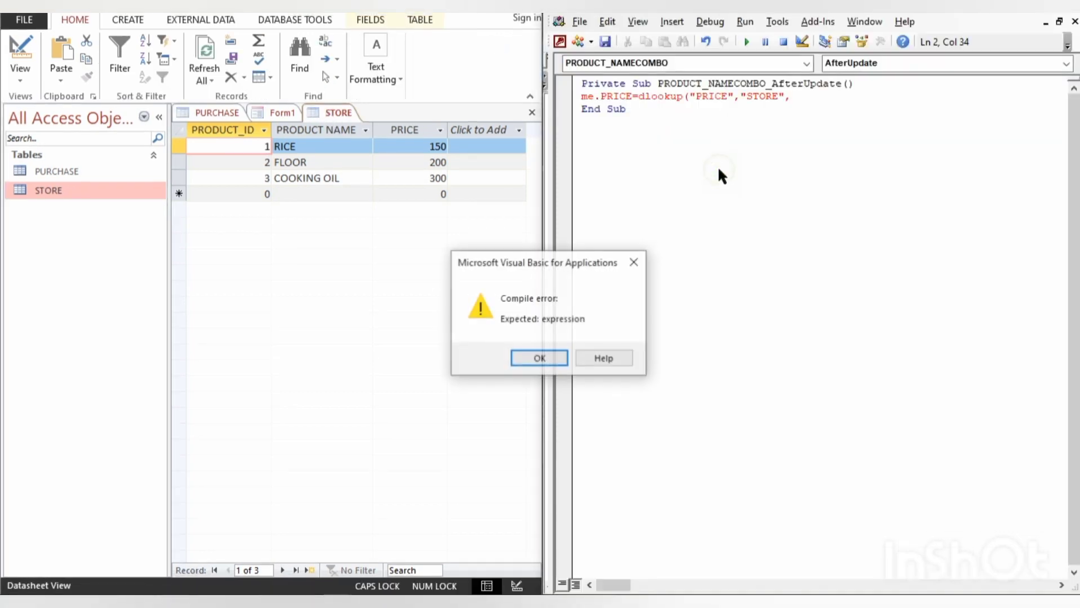
key("Return")
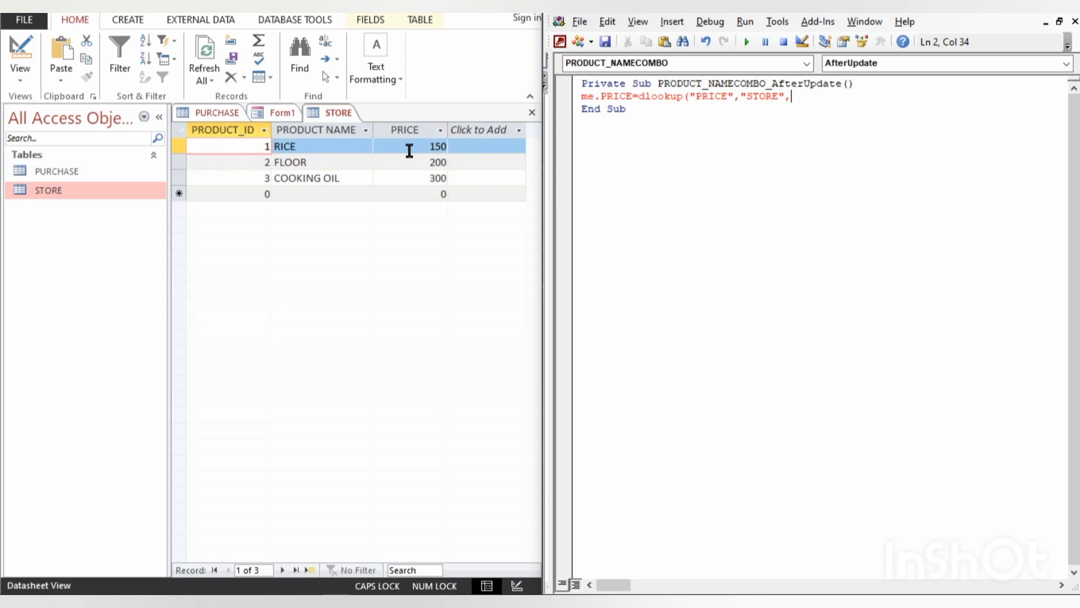
left_click(176, 149)
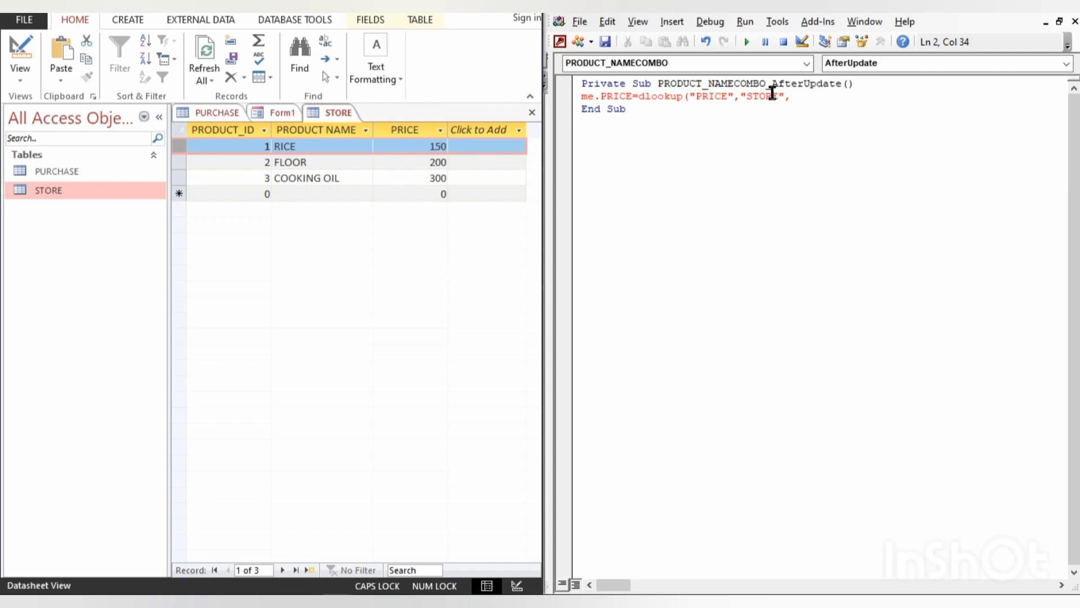
- Start the DLookup criteria argument with "PRODUCT_ID=" followed by the & concatenation operator
left_click(794, 94)
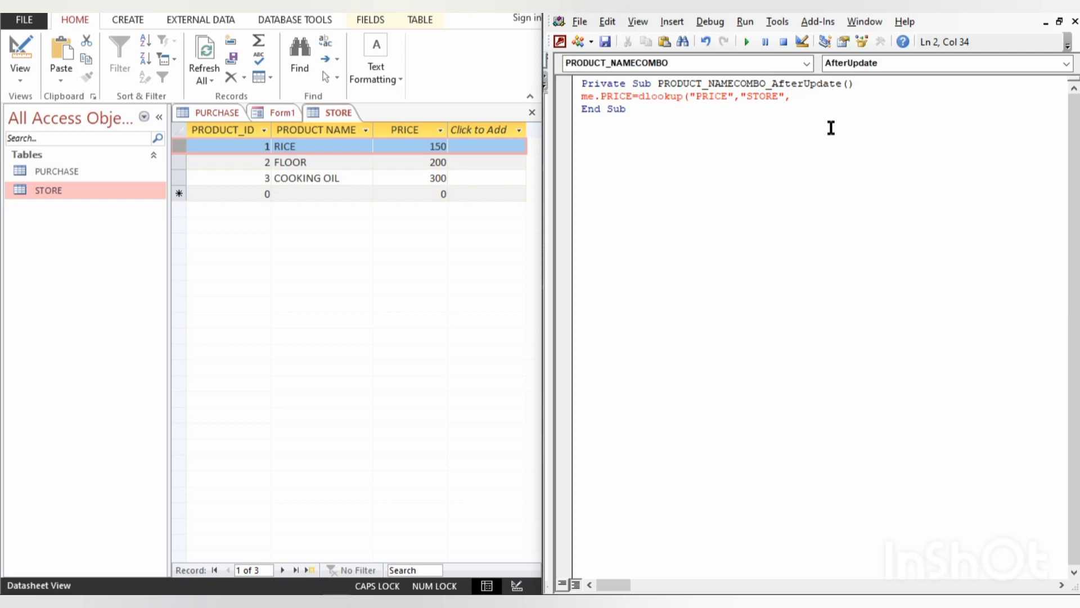
type("\"\"")
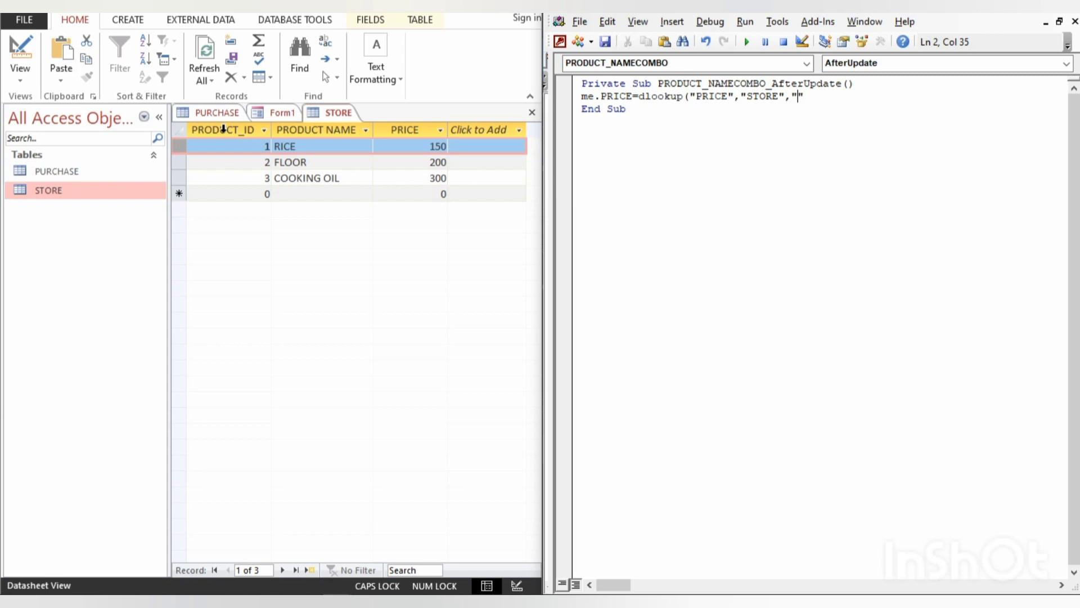
type("PRODUCT_ID=")
key("Right")
type("&")
- Return to Form1's design and check the full Name property of the product combo box
left_click(282, 113)
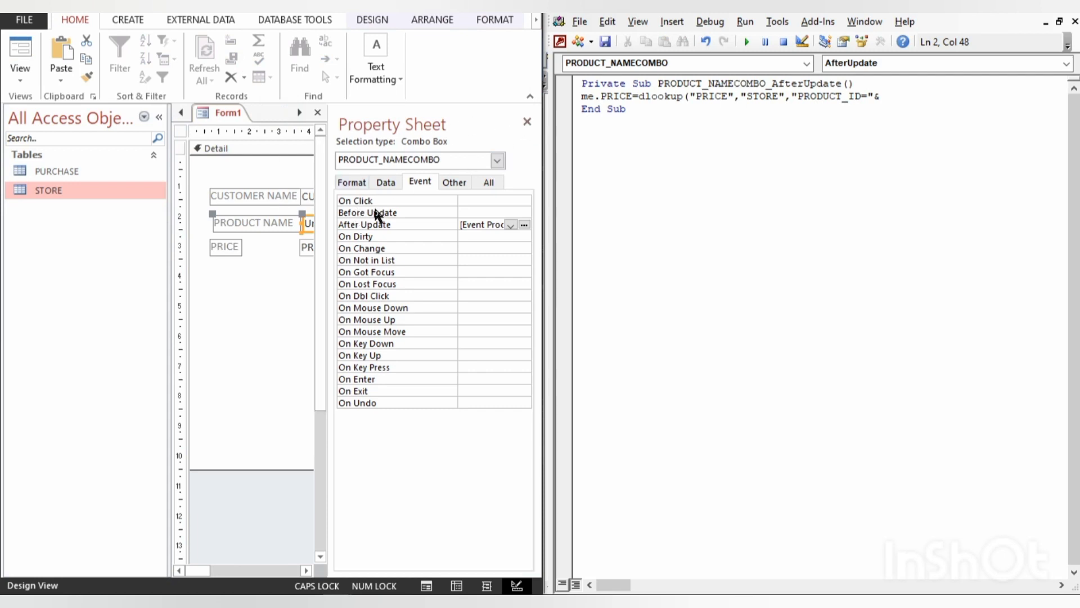
left_click(488, 183)
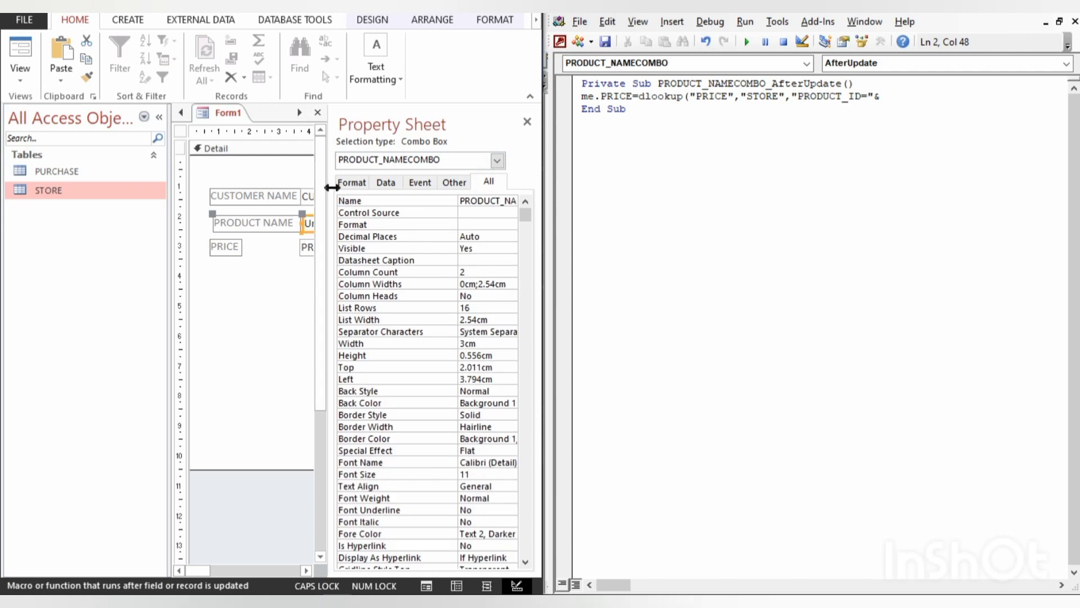
left_click_drag(331, 188, 361, 188)
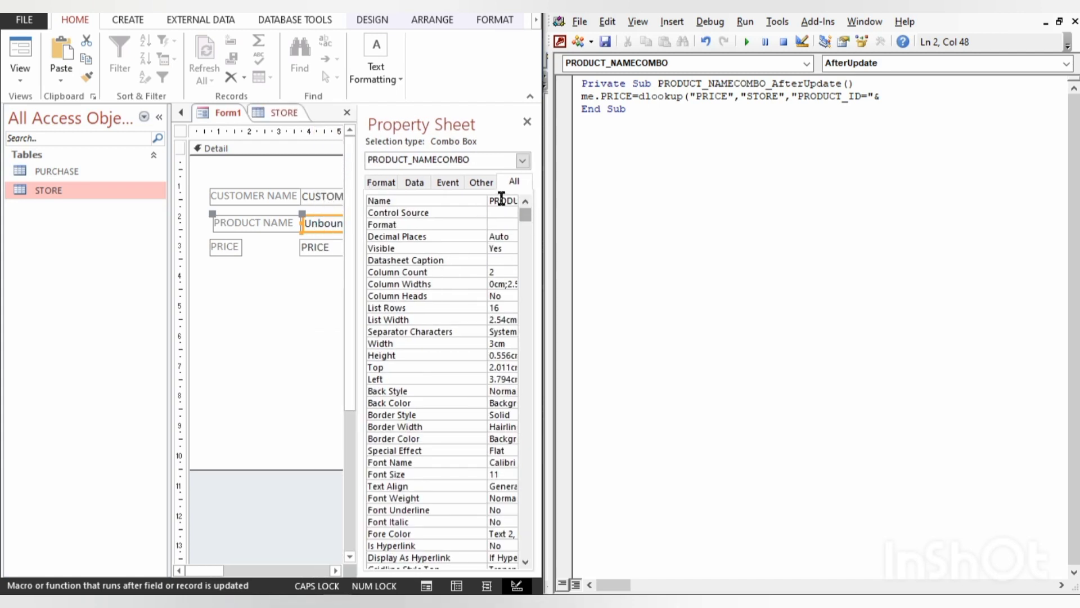
left_click(501, 201)
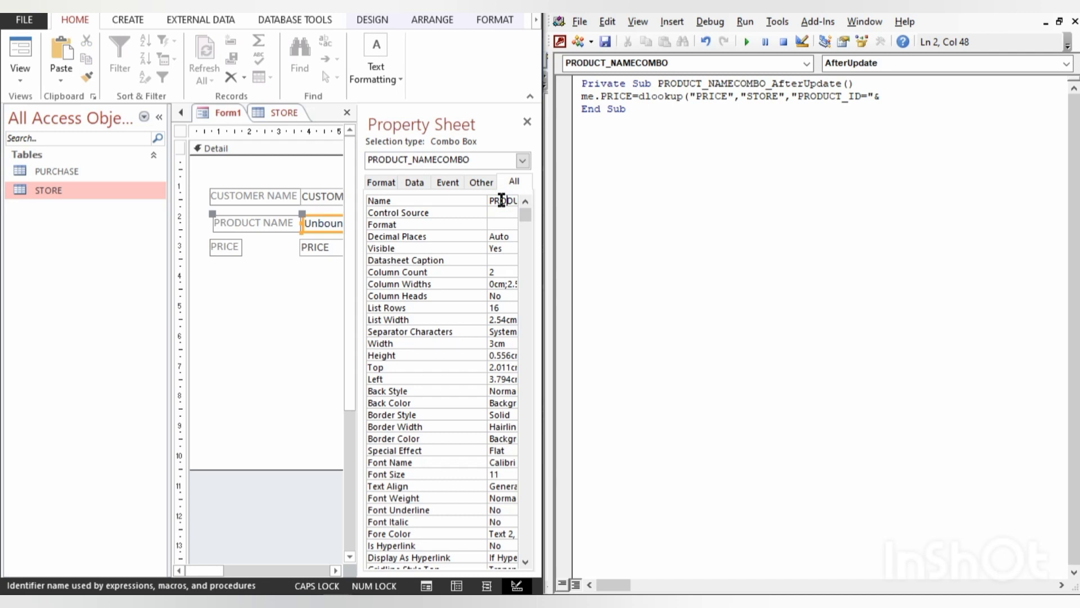
key("Right")
key("Right")
key("Right")
key("Right")
key("Right")
key("Right")
key("Right")
key("Right")
key("Right")
key("Right")
- Append PRODUCT_NAMECOMBO to the DLookup criteria, close the call with a parenthesis and commit the code line
left_click(886, 101)
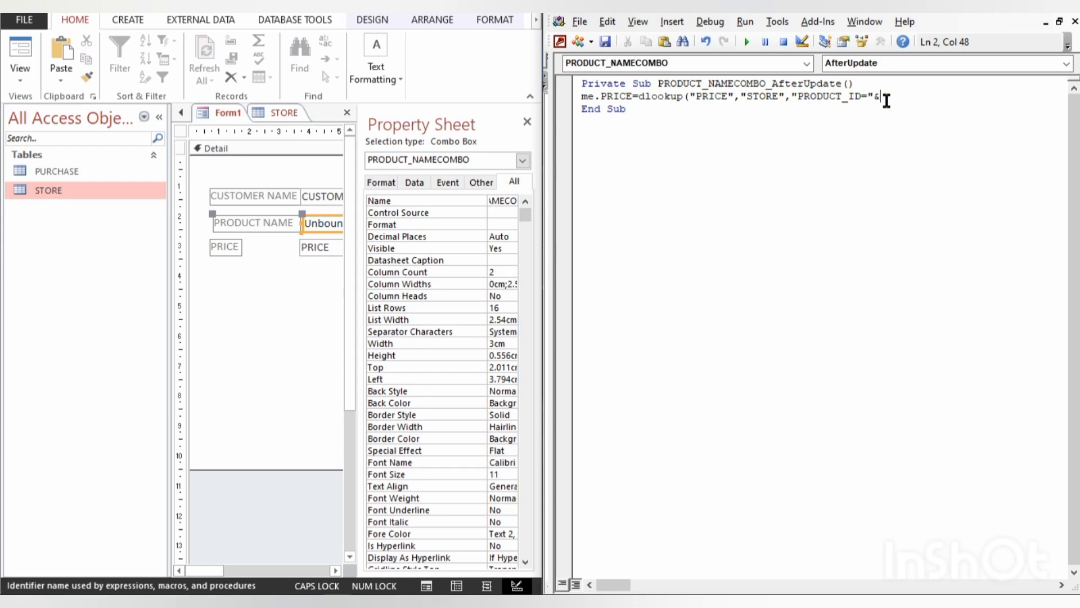
type("PRO")
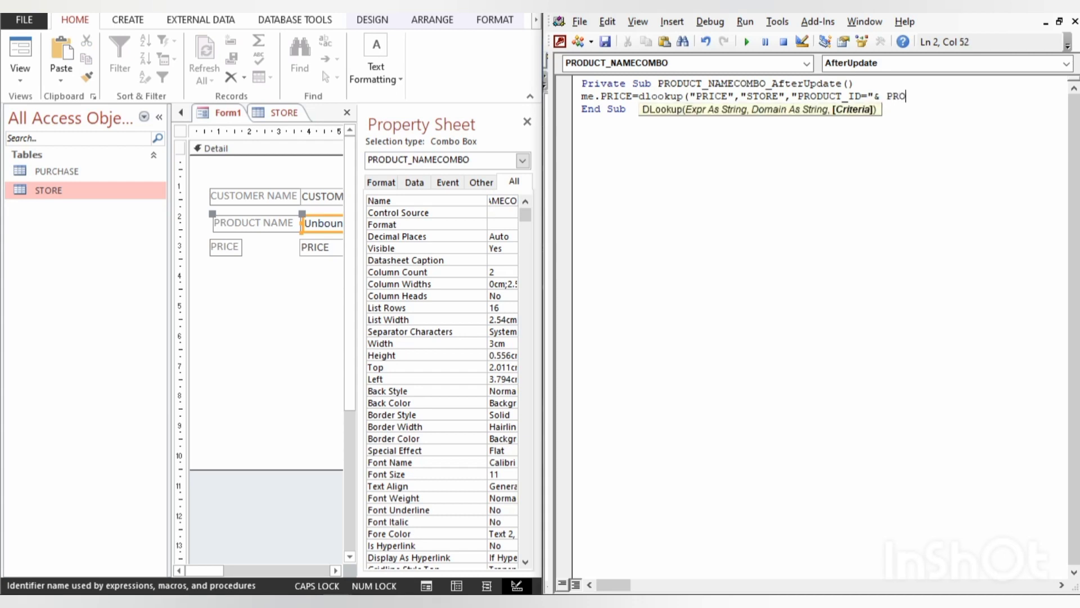
type("DUCT_NAMECOMBO")
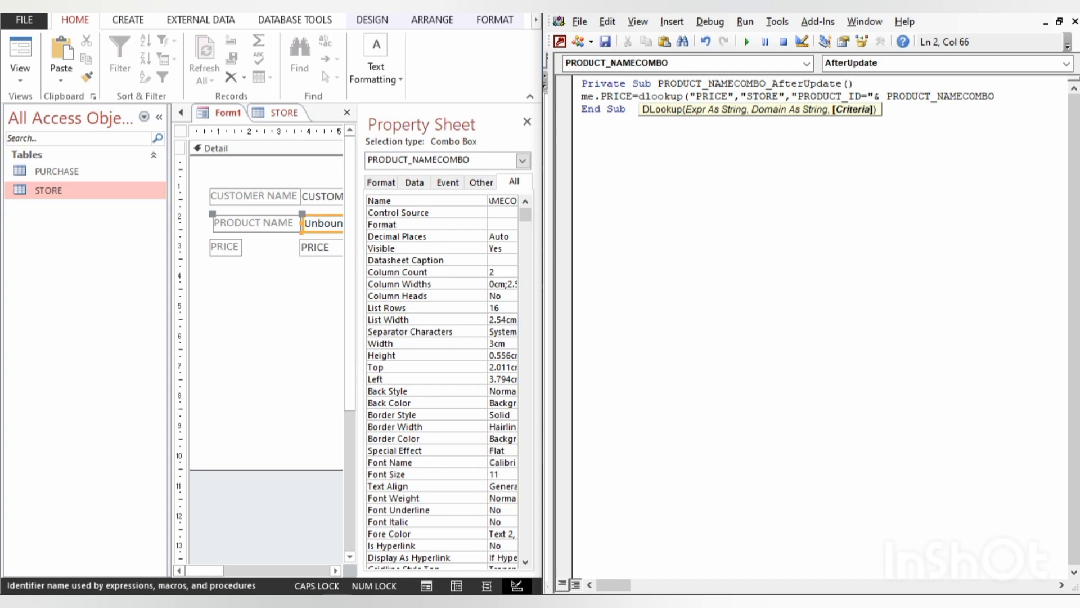
type(")")
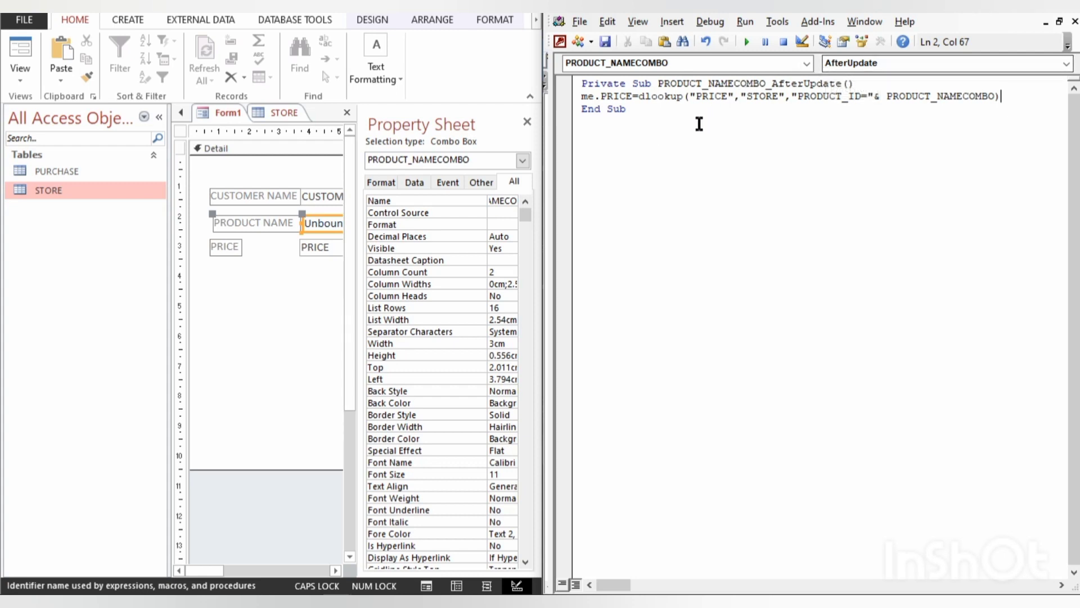
left_click(678, 155)
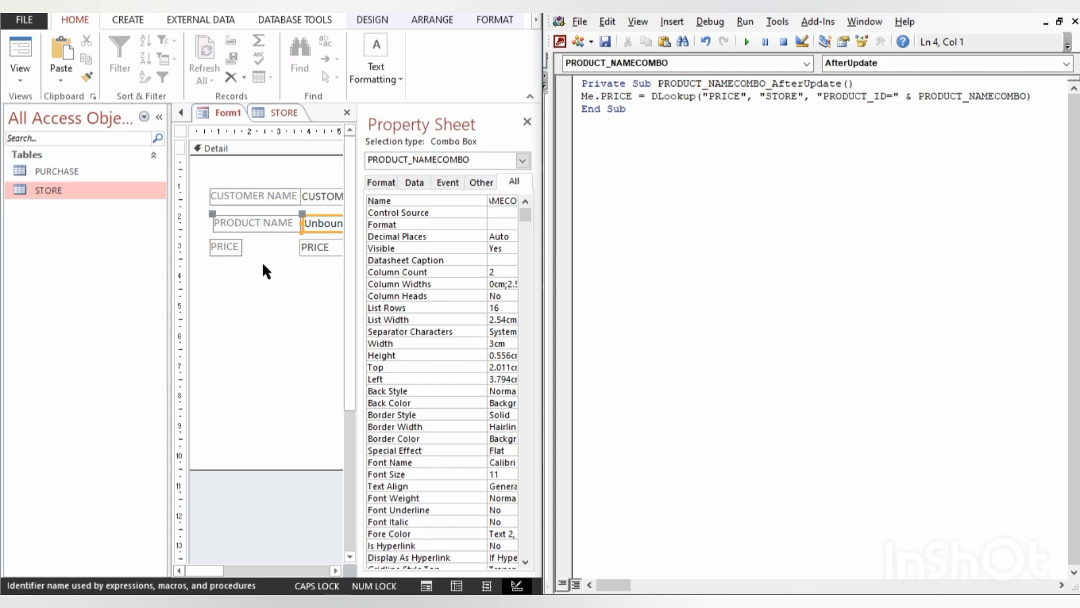
- Close the form's property sheet and display Form1 in Form view
left_click(267, 286)
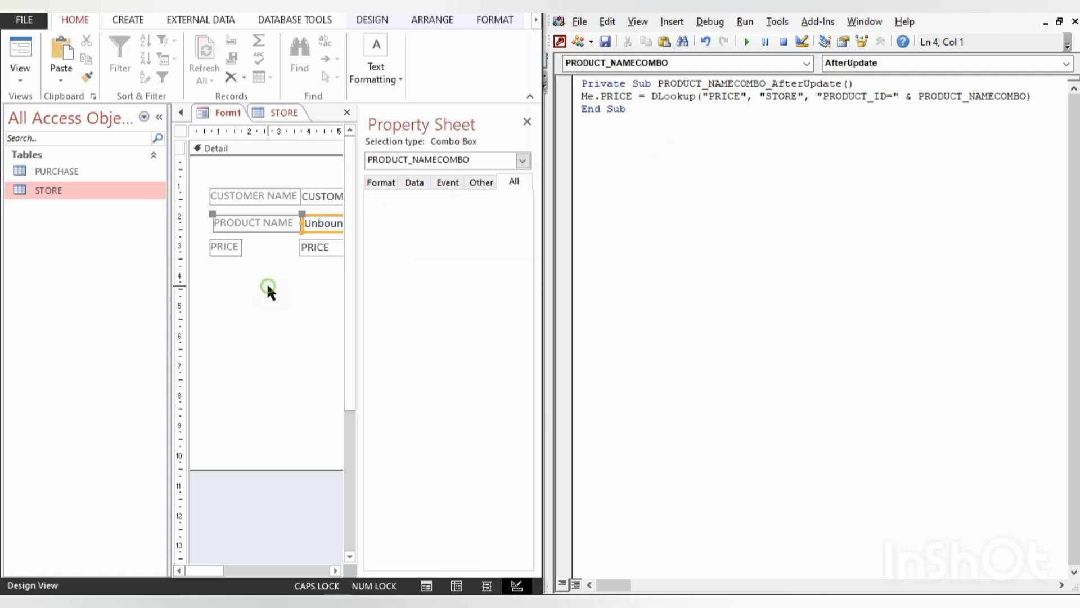
left_click(527, 121)
left_click(367, 326)
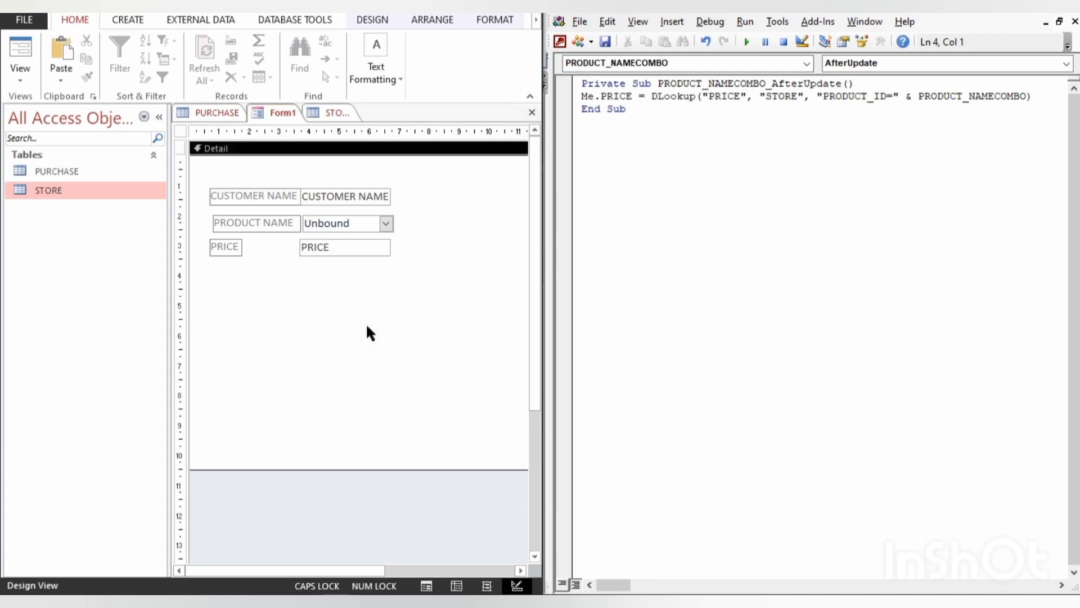
key("F5")
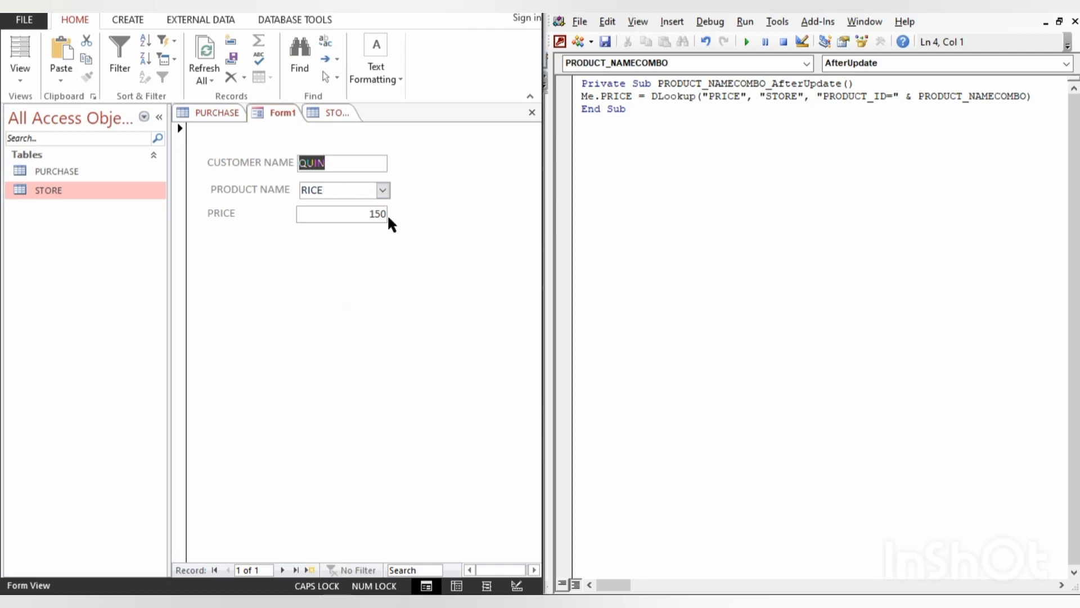
- Test the price lookup by choosing FLOOR and COOKING OIL as the product name
left_click(383, 191)
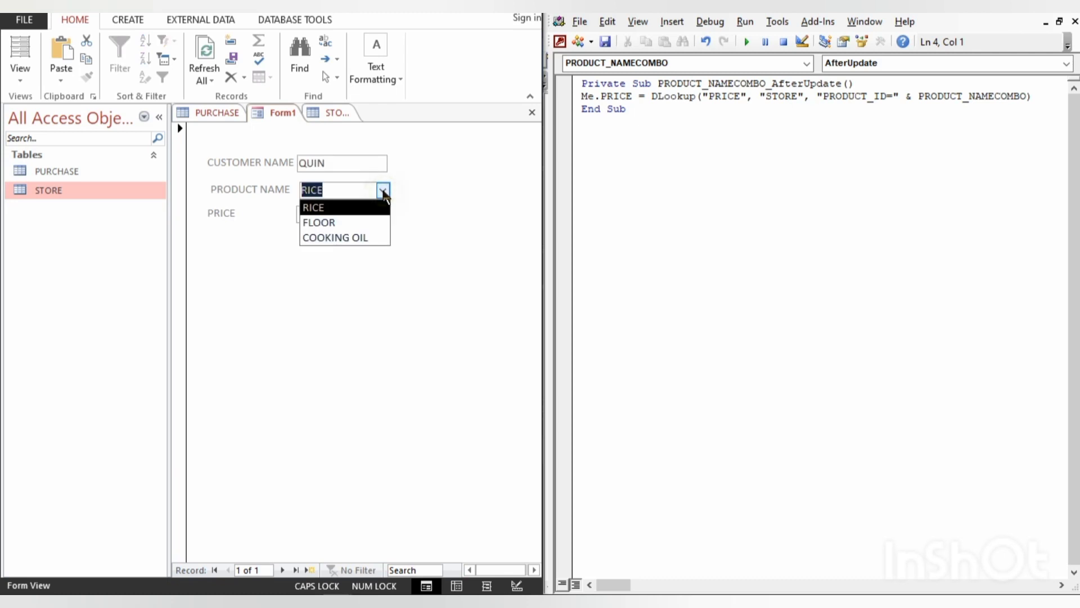
left_click(344, 224)
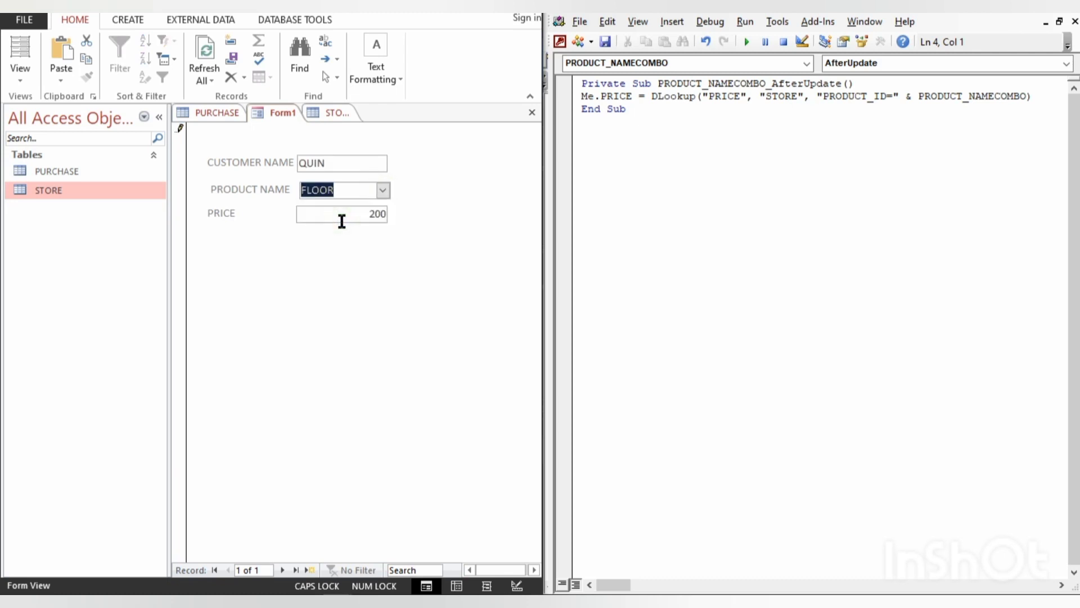
left_click(382, 190)
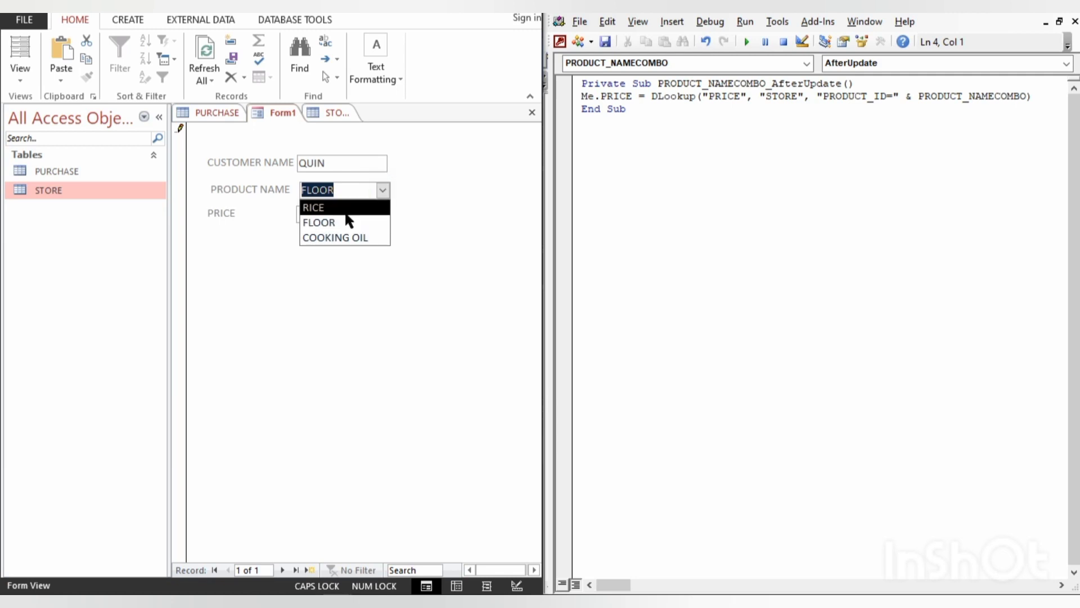
left_click(319, 237)
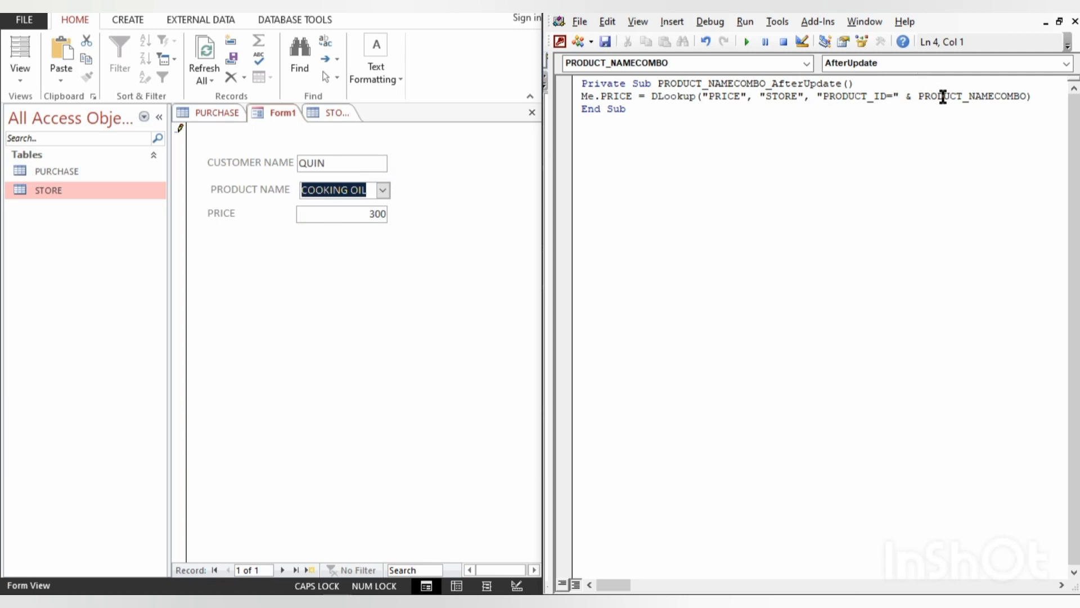
- Replace the combo box reference in the DLookup criteria with a fixed product ID, making it "PRODUCT_ID=2"
left_click(1026, 96)
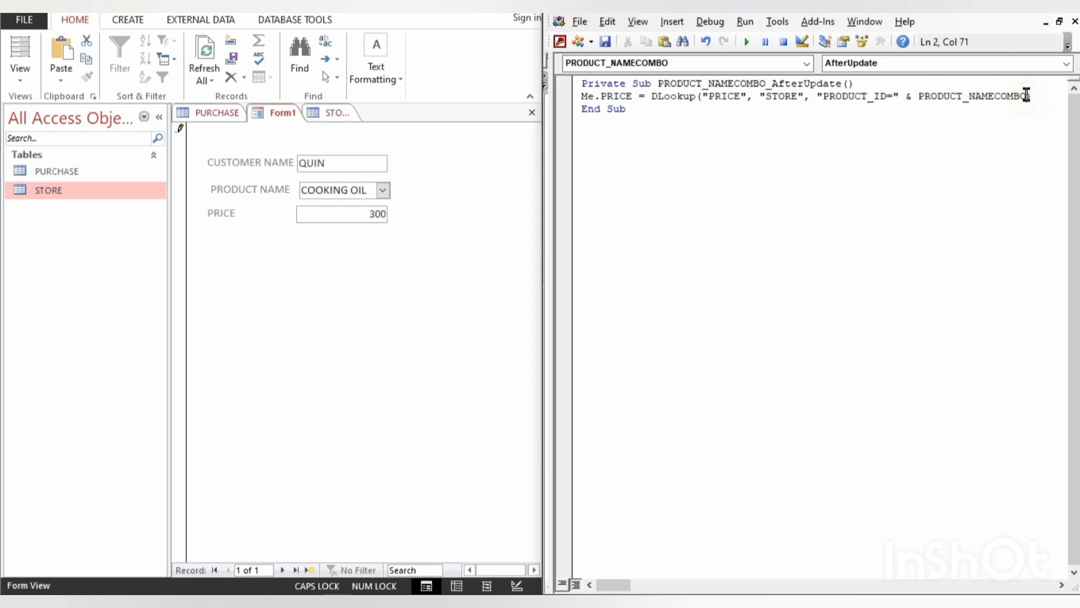
key("BackSpace")
key("BackSpace")
key("BackSpace")
key("BackSpace")
key("BackSpace")
key("BackSpace")
key("BackSpace")
key("BackSpace")
key("BackSpace")
key("BackSpace")
key("BackSpace")
key("BackSpace")
key("BackSpace")
key("BackSpace")
key("BackSpace")
key("BackSpace")
key("BackSpace")
key("BackSpace")
key("BackSpace")
key("BackSpace")
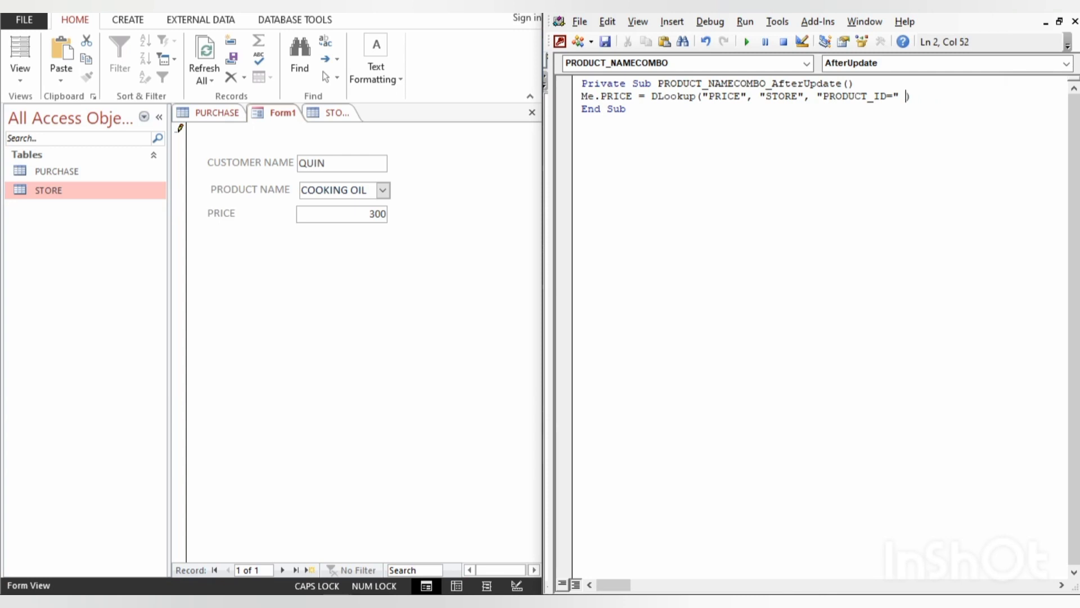
key("Left")
type("2")
- Test the fixed-ID lookup on the form by choosing RICE, FLOOR and COOKING OIL, then RICE and FLOOR again
left_click(449, 246)
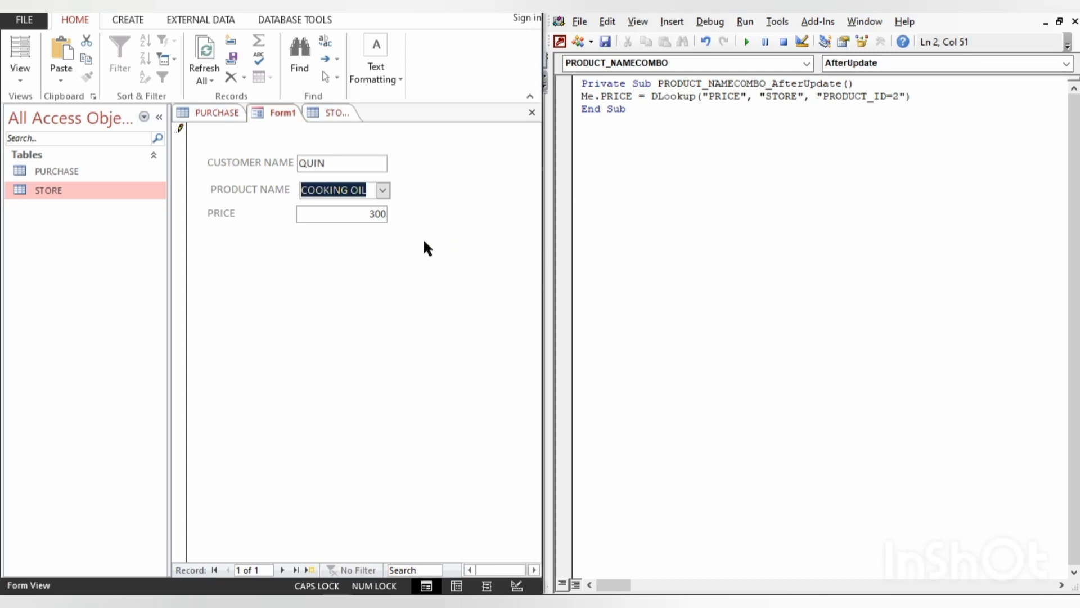
left_click(382, 190)
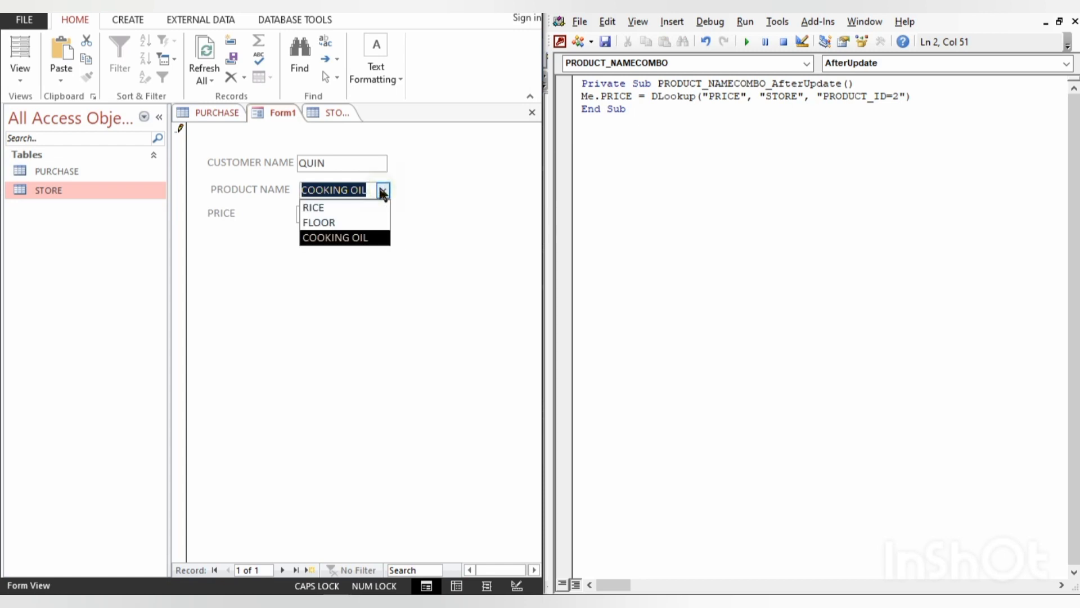
left_click(345, 206)
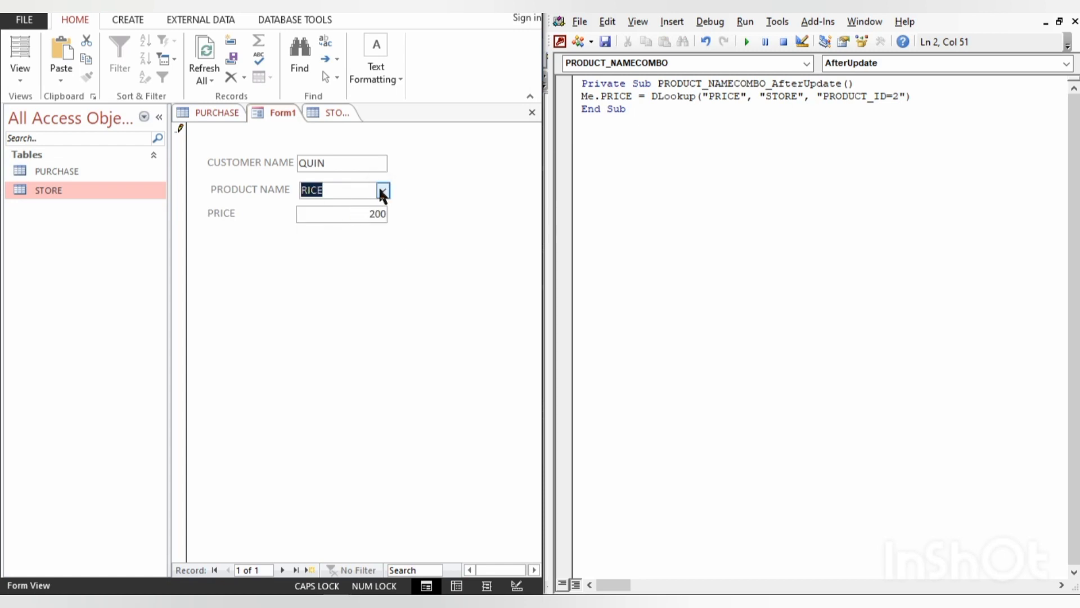
left_click(381, 191)
left_click(339, 223)
left_click(382, 190)
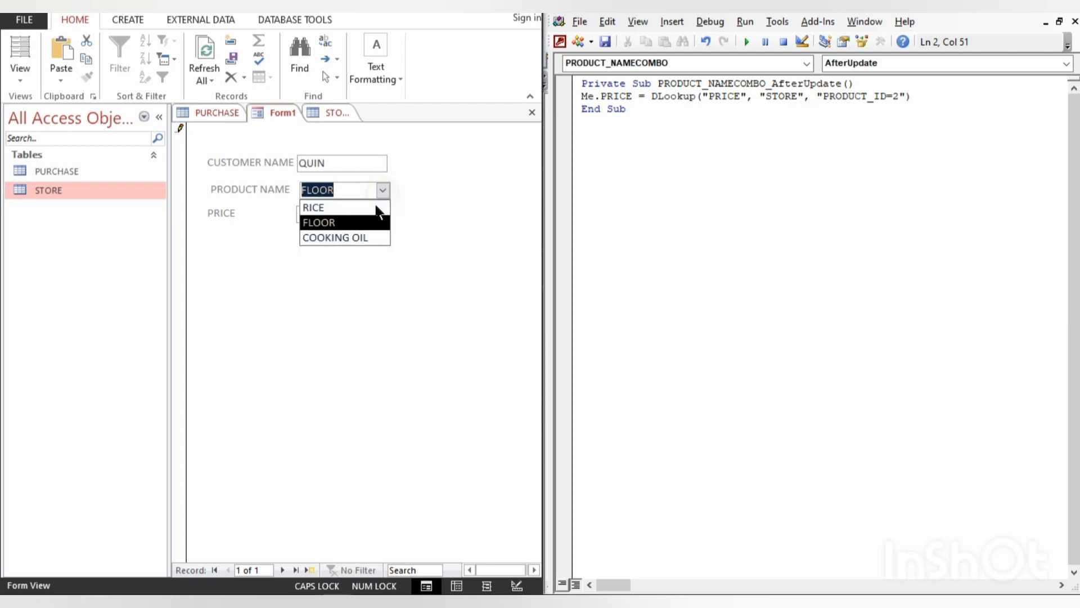
left_click(359, 236)
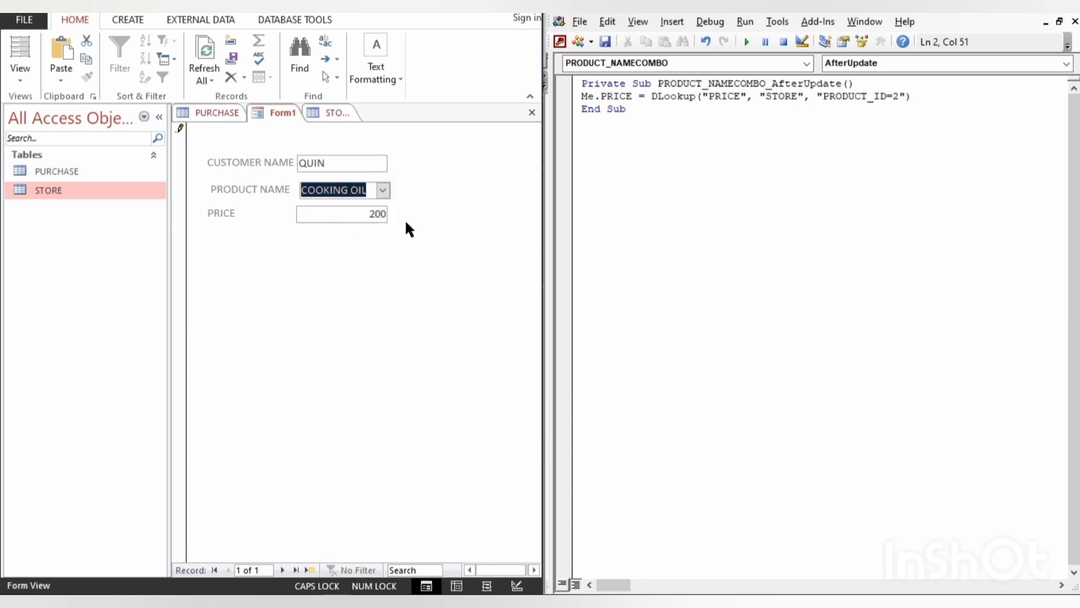
left_click(382, 191)
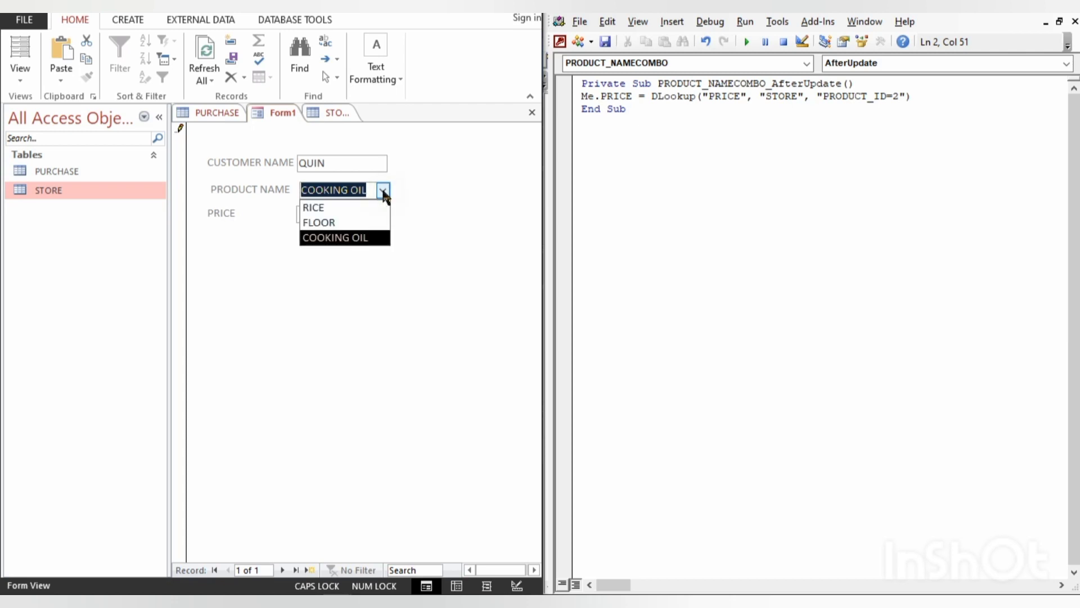
left_click(344, 209)
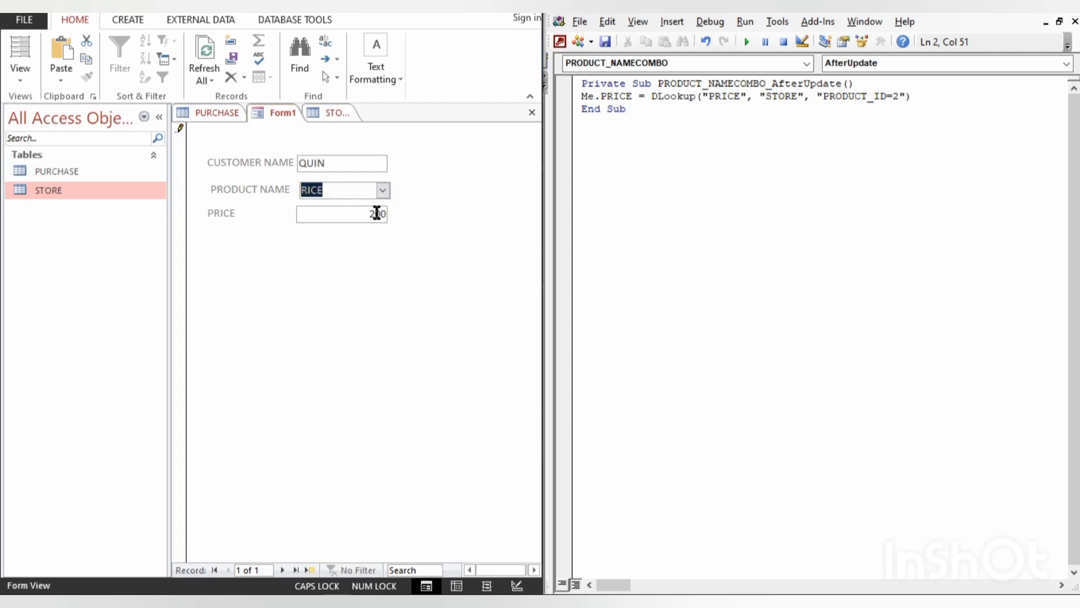
left_click(382, 191)
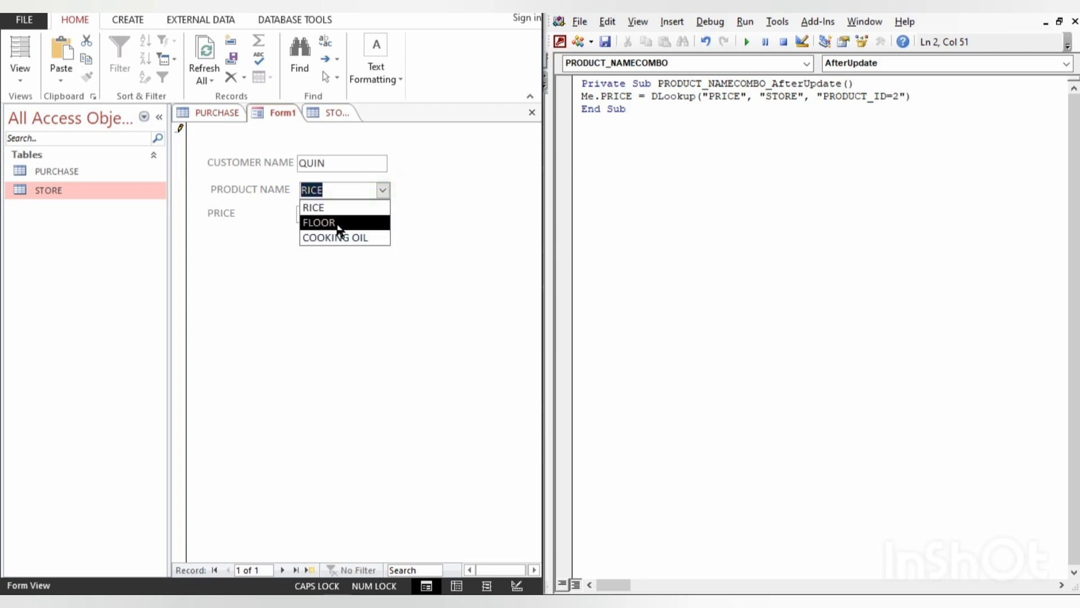
left_click(337, 223)
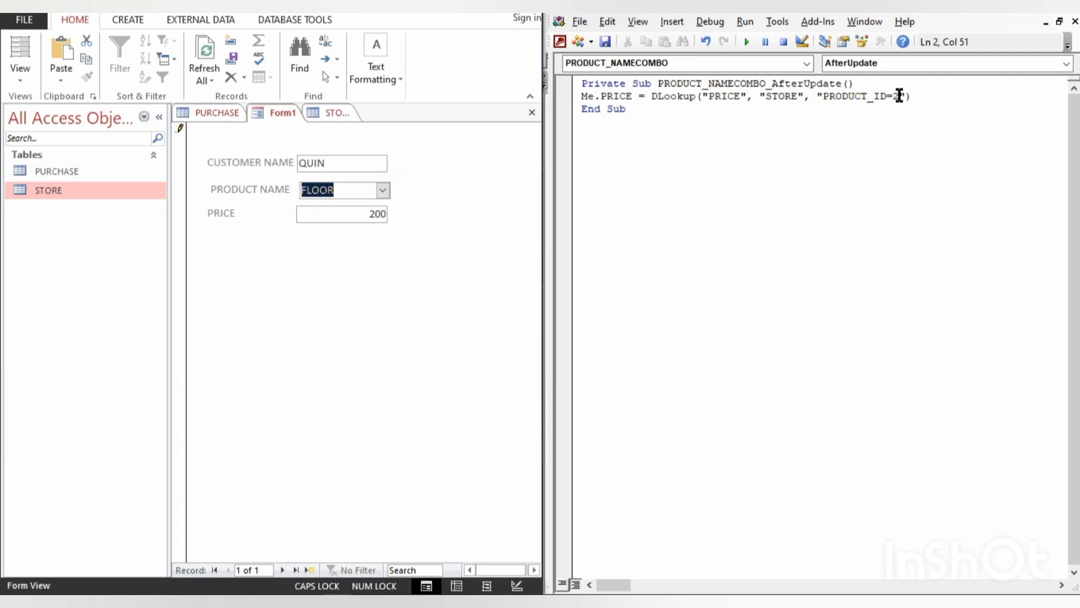
- Discard the form record's pending changes and change the DLookup criteria to "PRODUCT_ID=" & PRODUCT_NAMECOMB
key("Escape")
key("BackSpace")
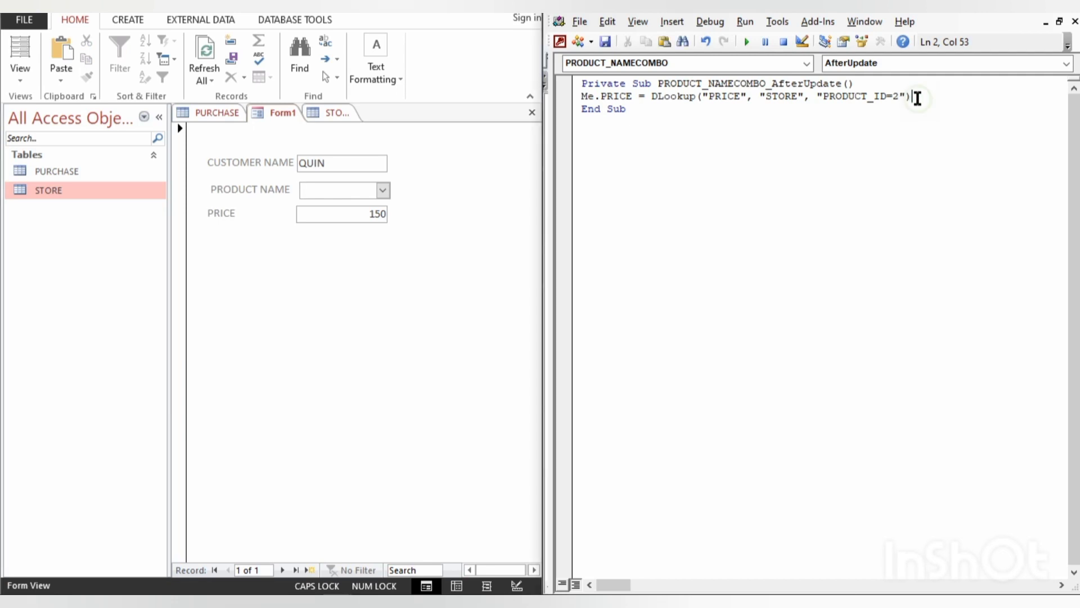
key("ctrl+z")
key("Right")
type("& PRODUCT_NAMECOMB")
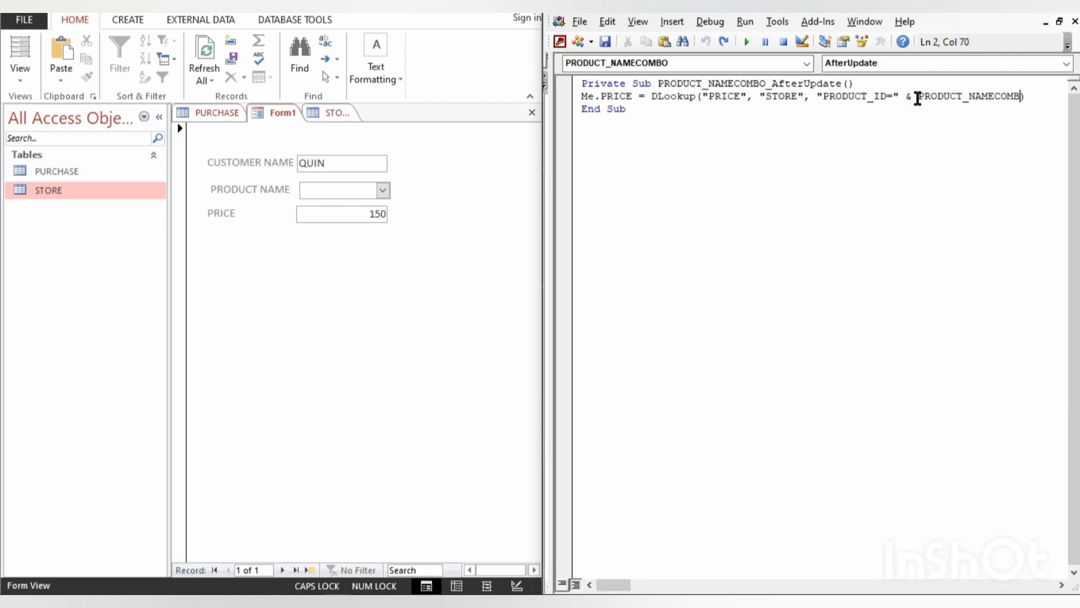
- Test the form with RICE, debug the run-time error and correct the criteria's combo box reference to PRODUCT_NAMECOMBO
left_click(518, 241)
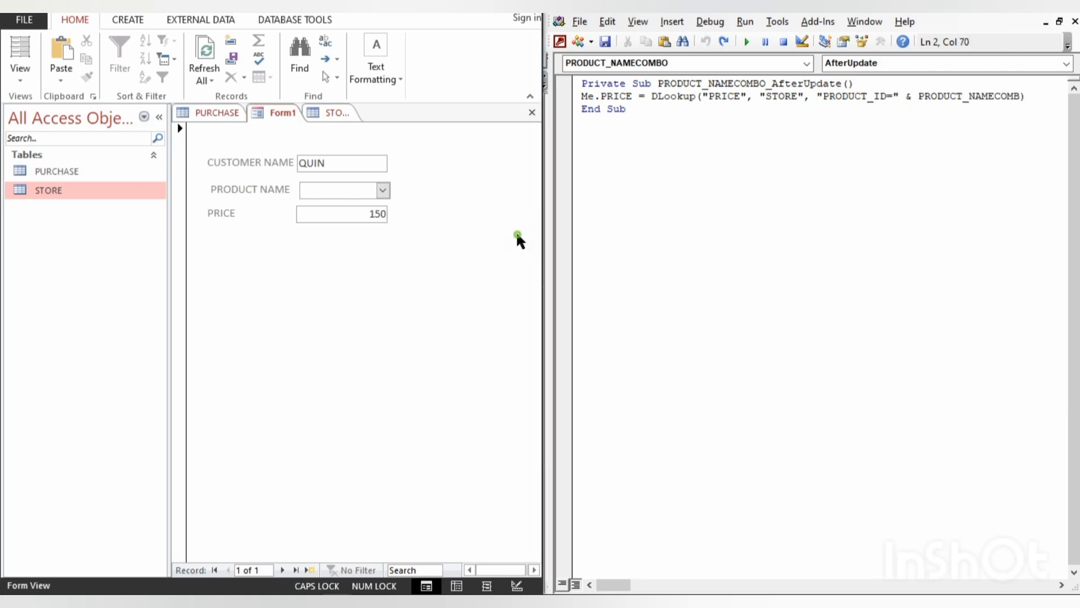
left_click(382, 191)
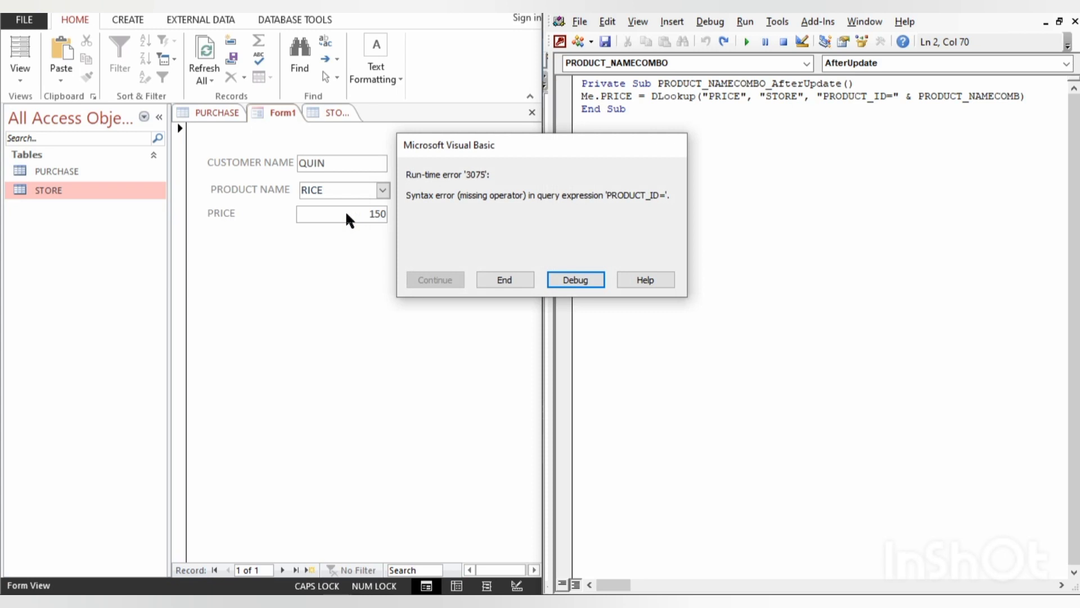
left_click(570, 279)
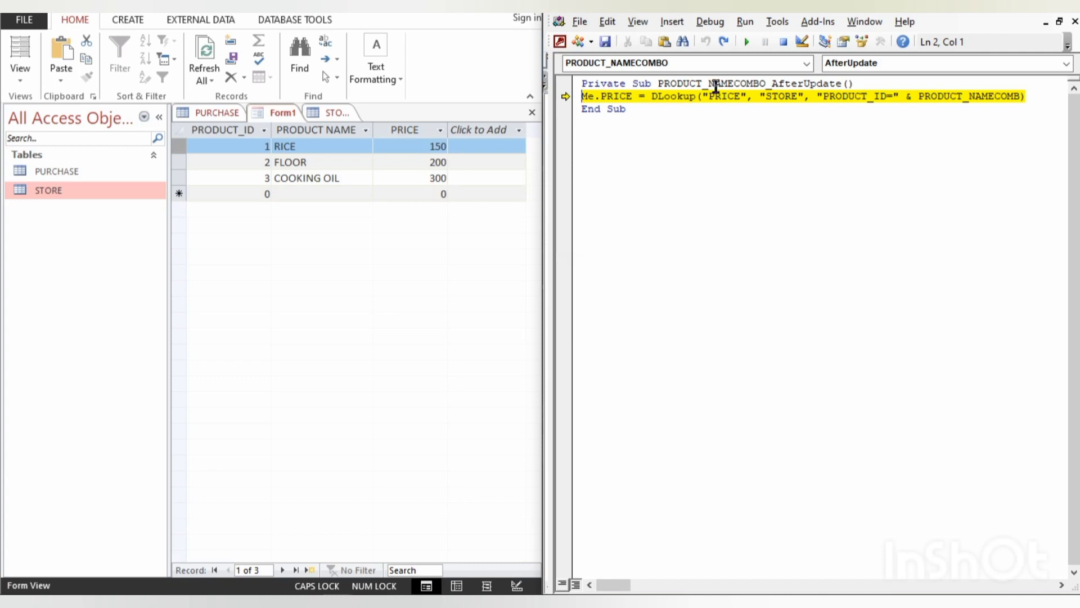
left_click(1022, 98)
type("O")
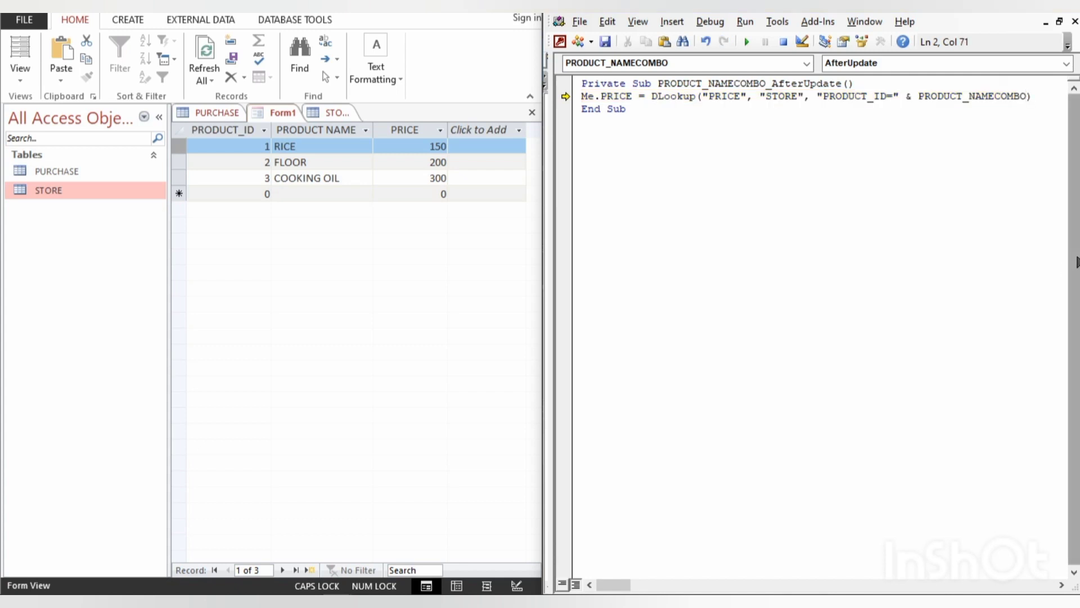
- Reset the halted VBA code and return to Form1 in Form View
left_click(985, 239)
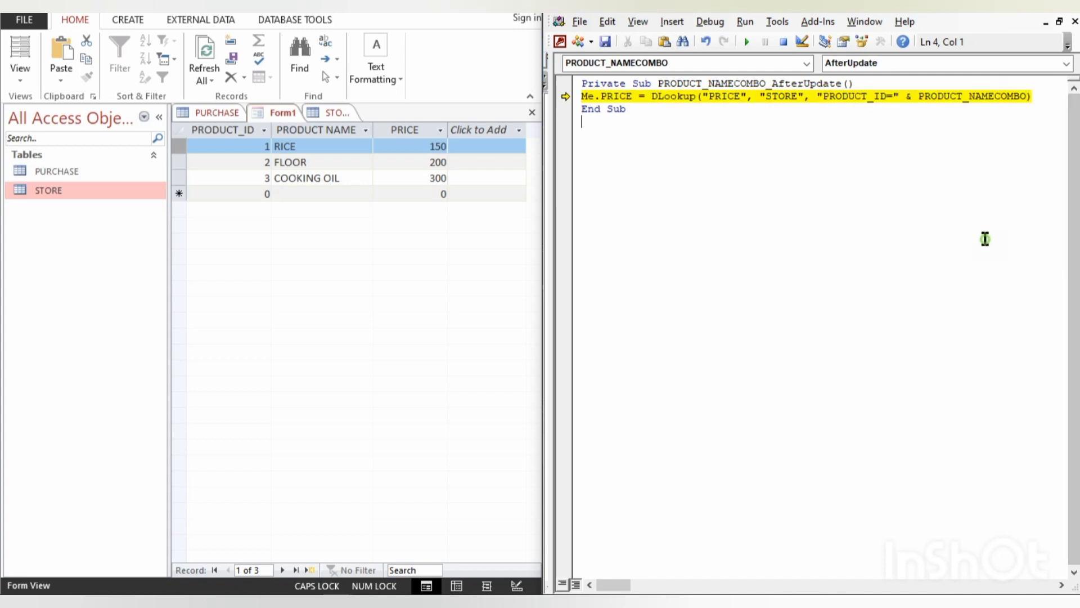
left_click(783, 41)
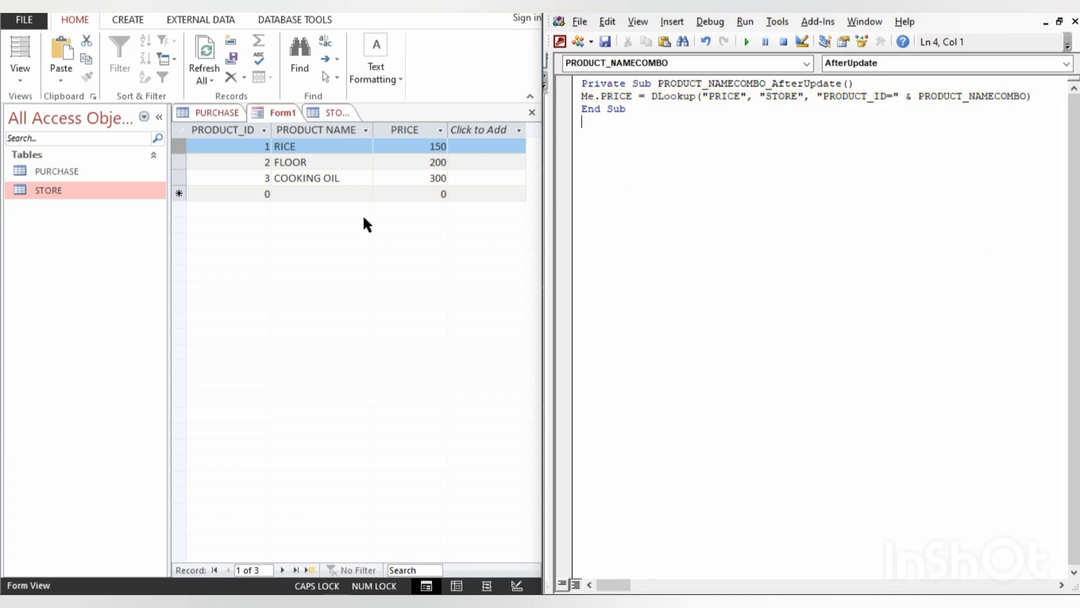
left_click(218, 110)
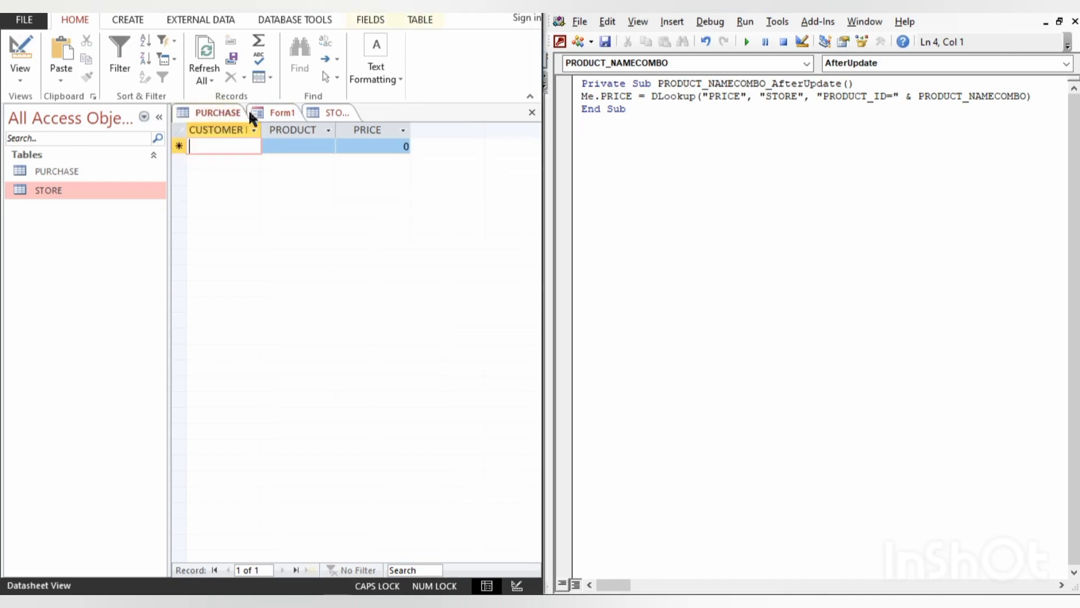
left_click(271, 112)
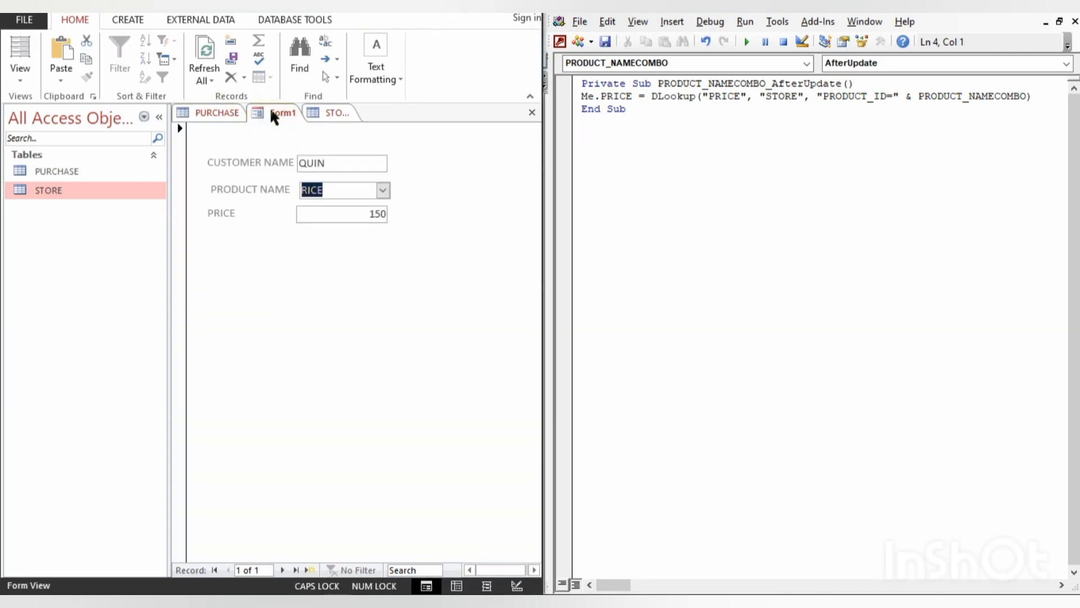
- Test the price lookup on the form by choosing FLOOR, RICE, FLOOR again and COOKING OIL as the product name
left_click(382, 191)
left_click(357, 223)
left_click(383, 192)
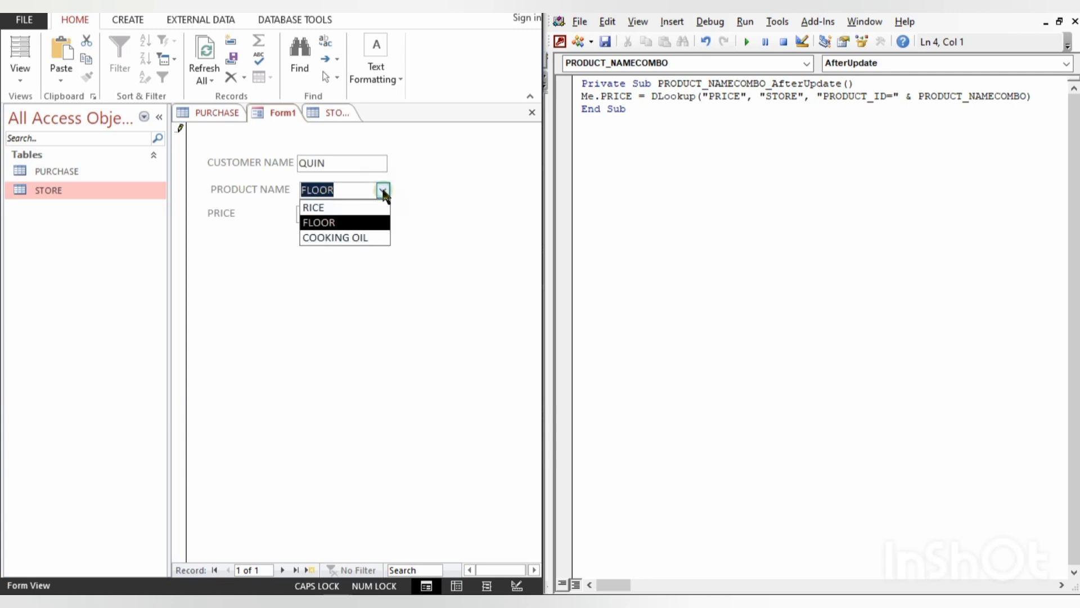
left_click(354, 205)
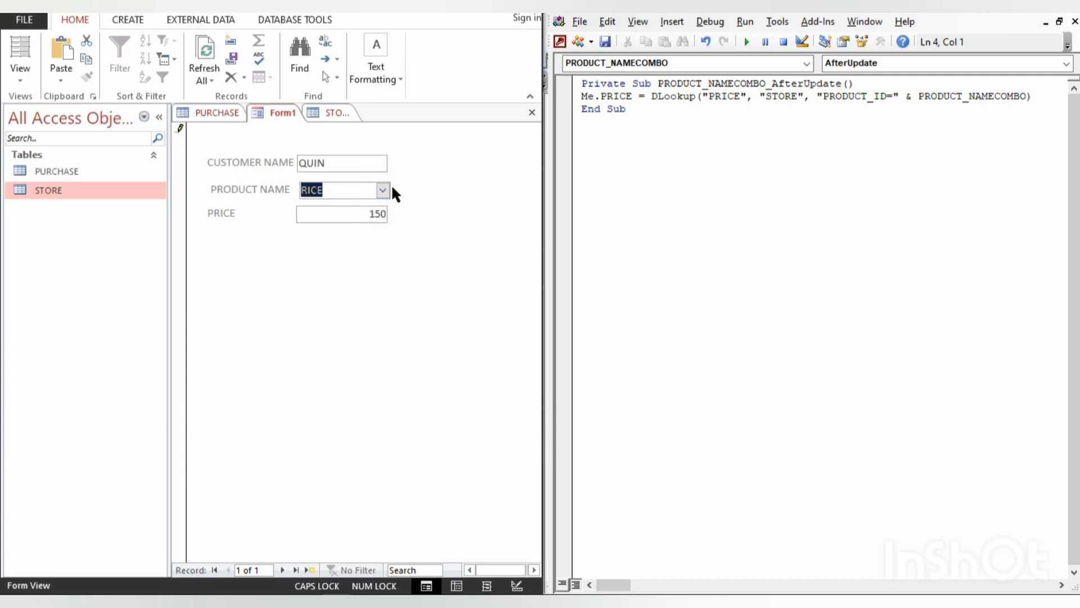
left_click(384, 191)
left_click(360, 223)
left_click(382, 191)
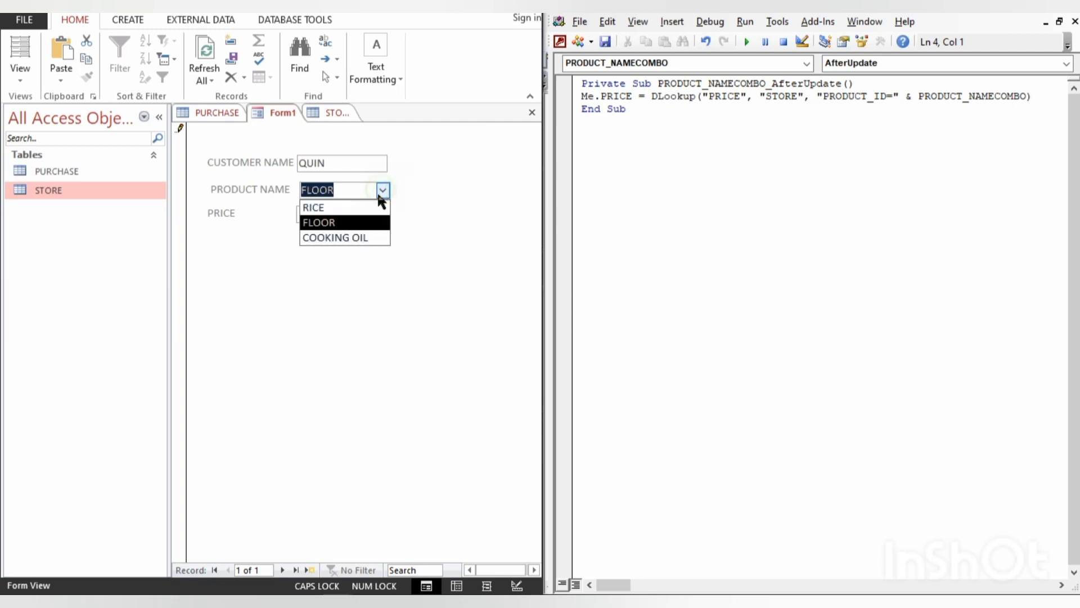
left_click(357, 236)
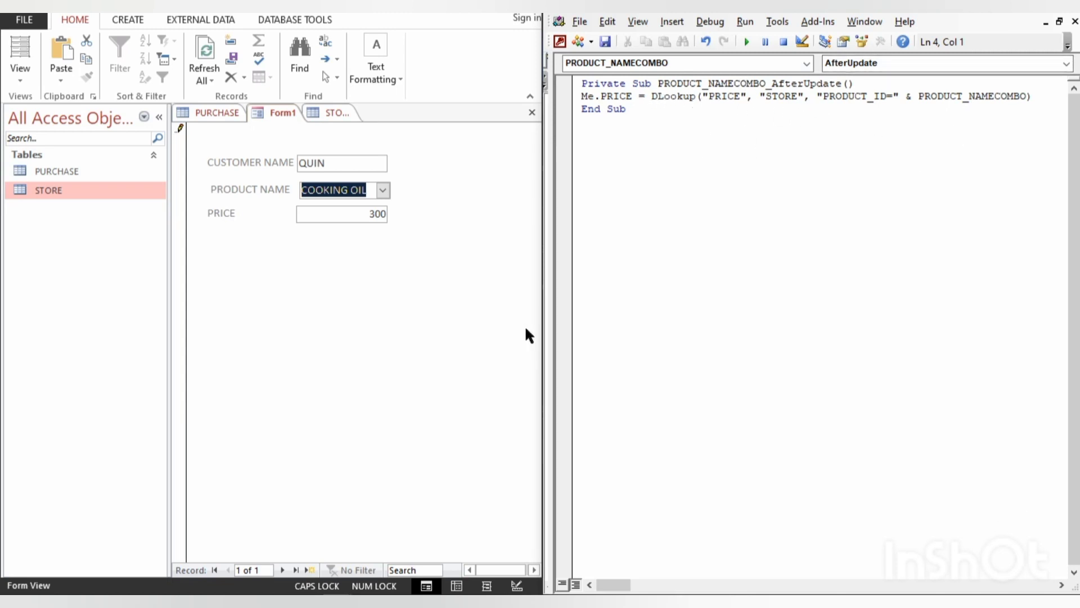
left_click(697, 340)
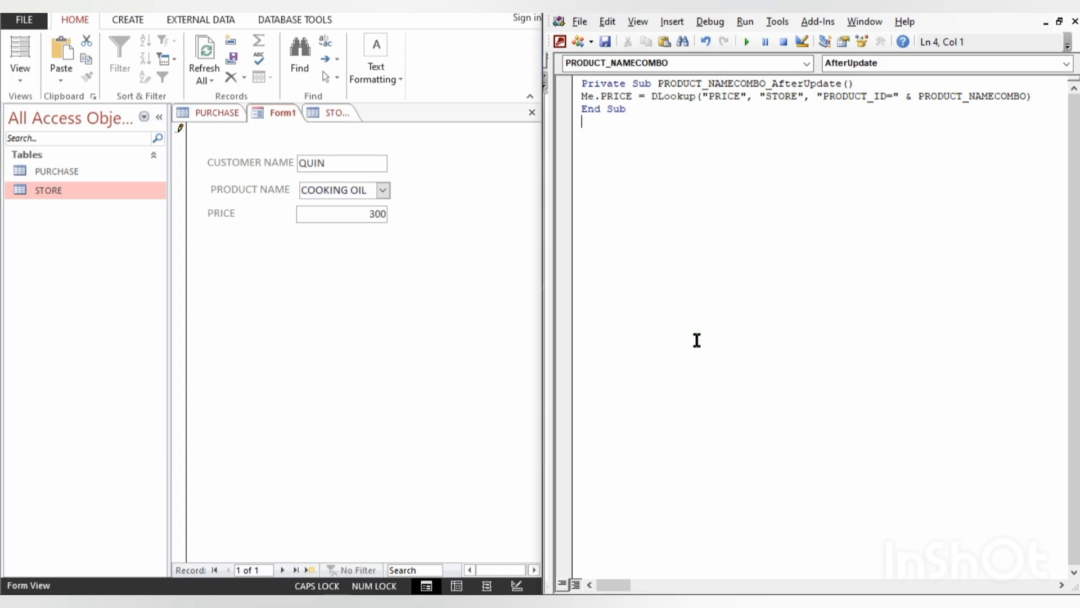
left_click(290, 252)
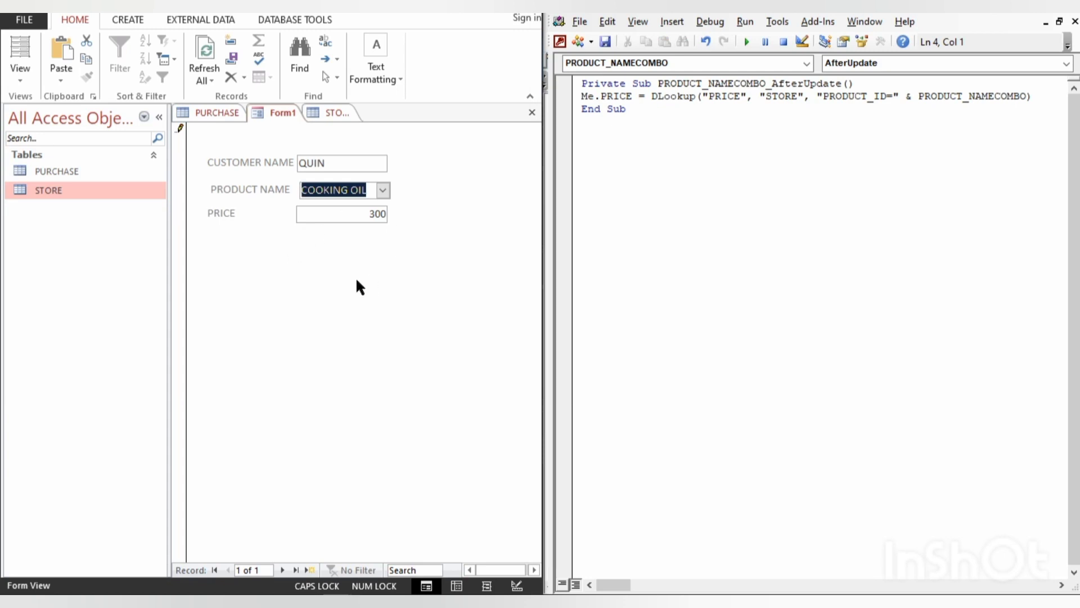
- Switch Form1 to Design View and bring up its form design tools
key("ctrl+period")
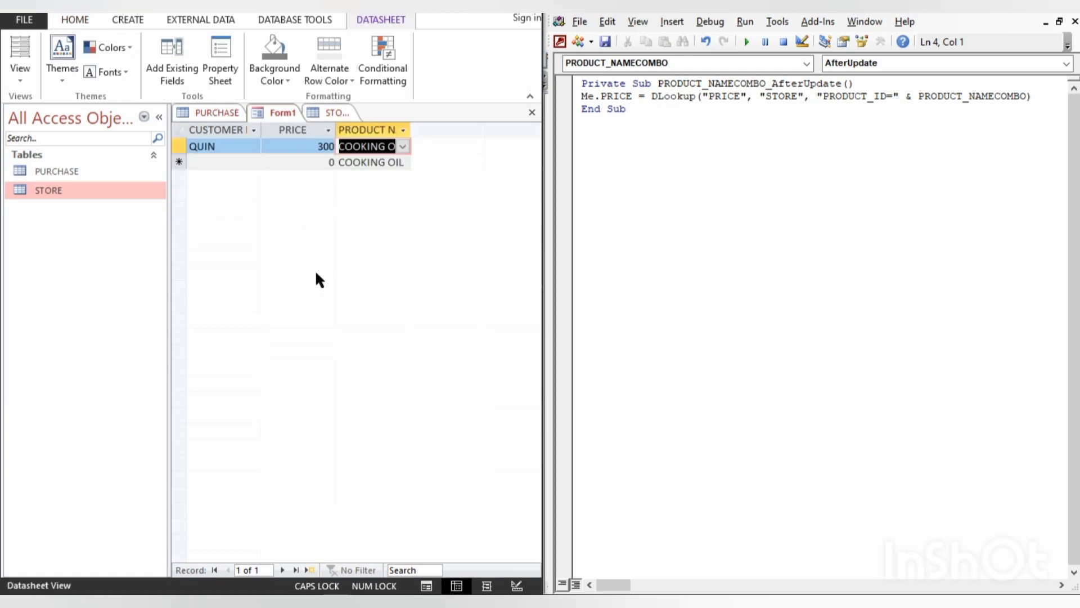
key("ctrl+period")
key("ctrl+period")
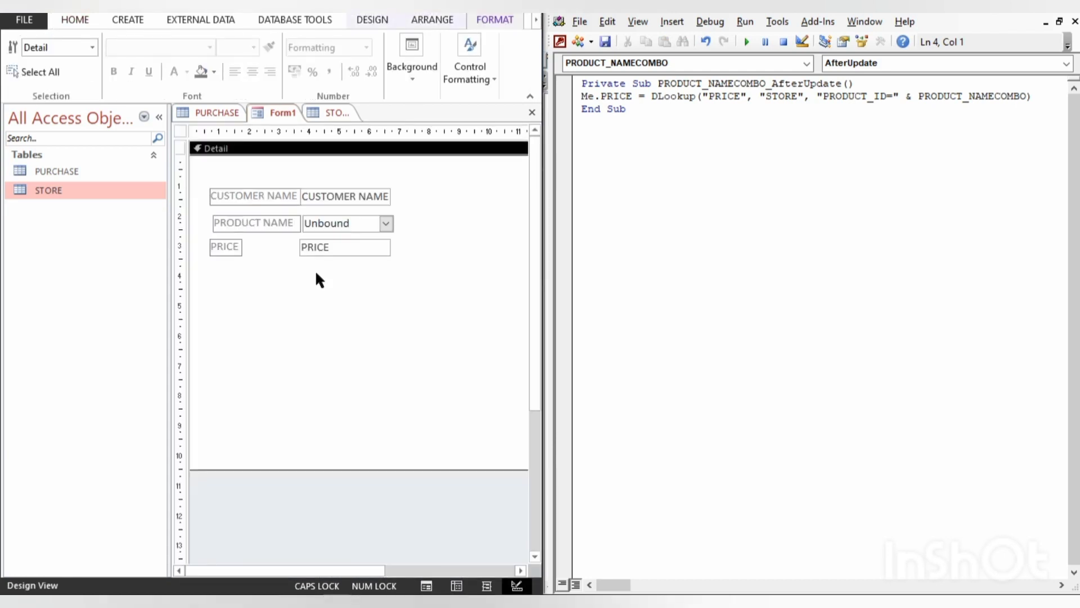
left_click(305, 280)
left_click(273, 146)
left_click(383, 21)
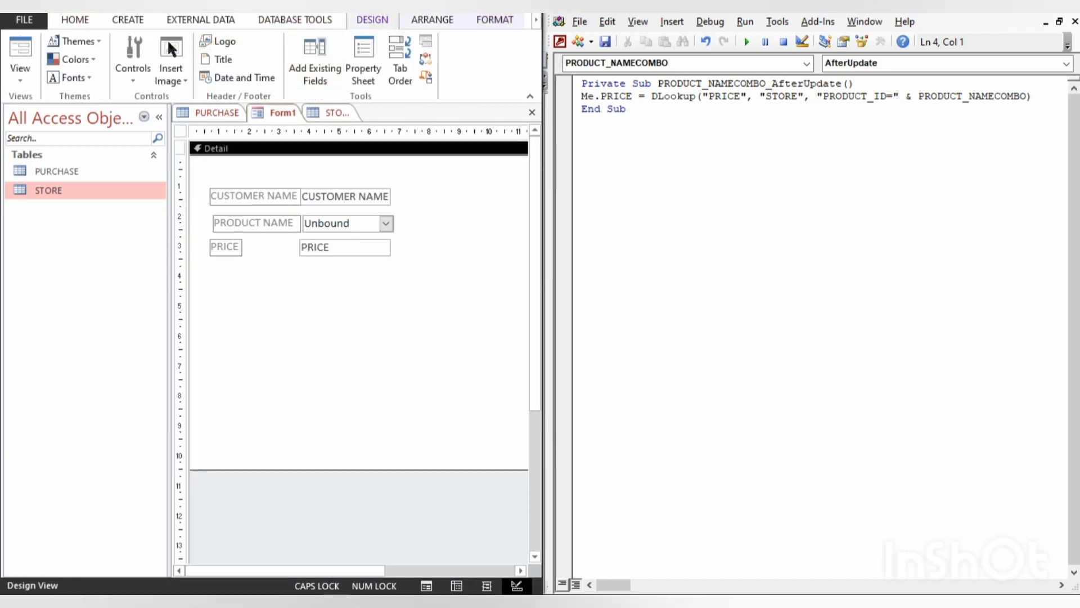
- Add a command button below the PRICE field that performs the Save Record operation, keeping the wizard's Save Record picture
left_click(151, 43)
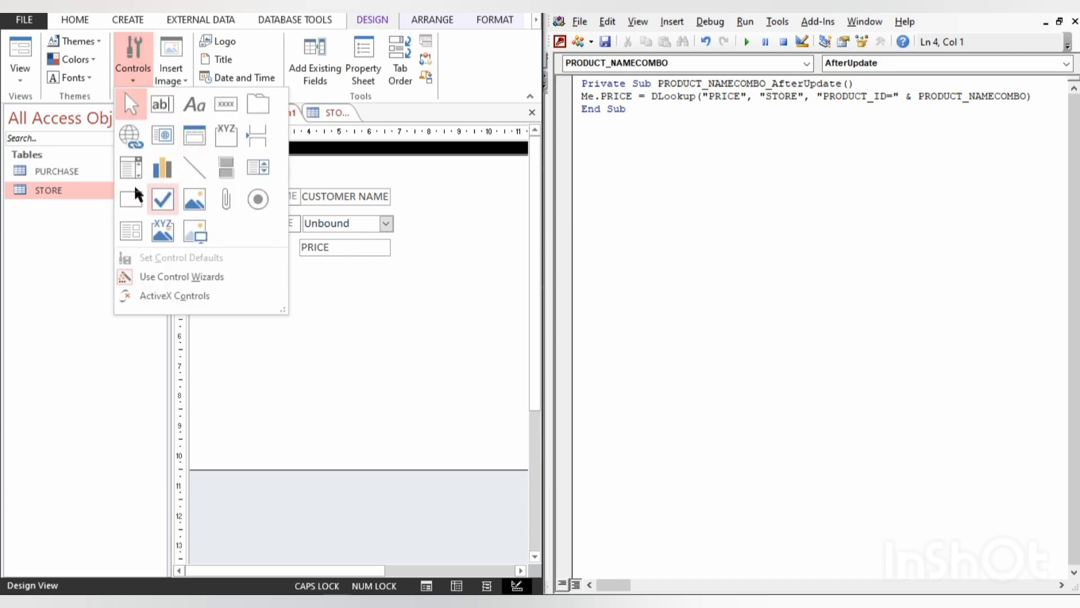
left_click(226, 104)
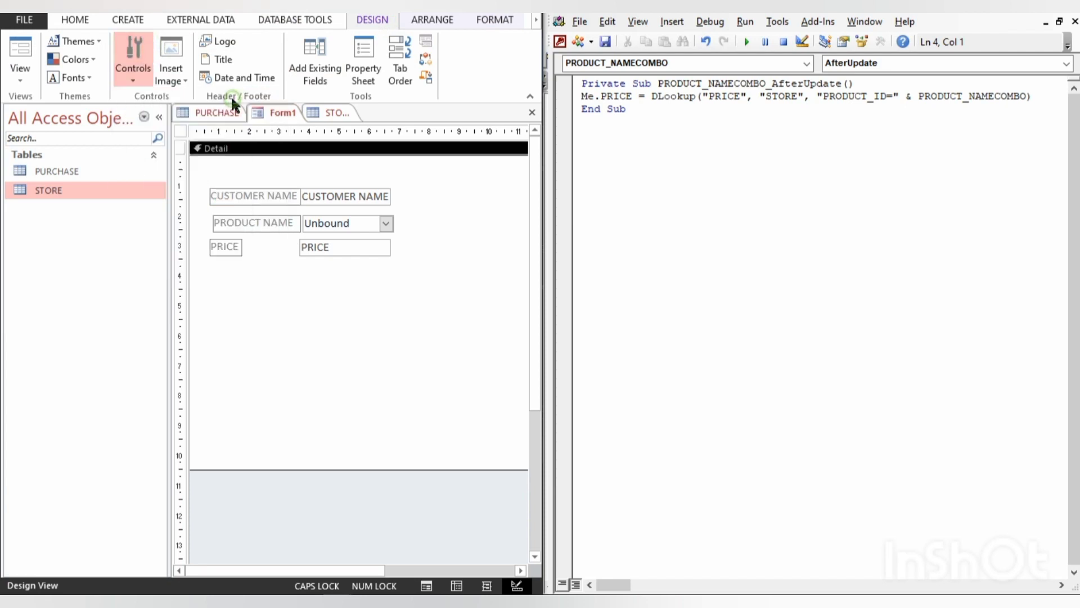
left_click_drag(294, 278, 391, 295)
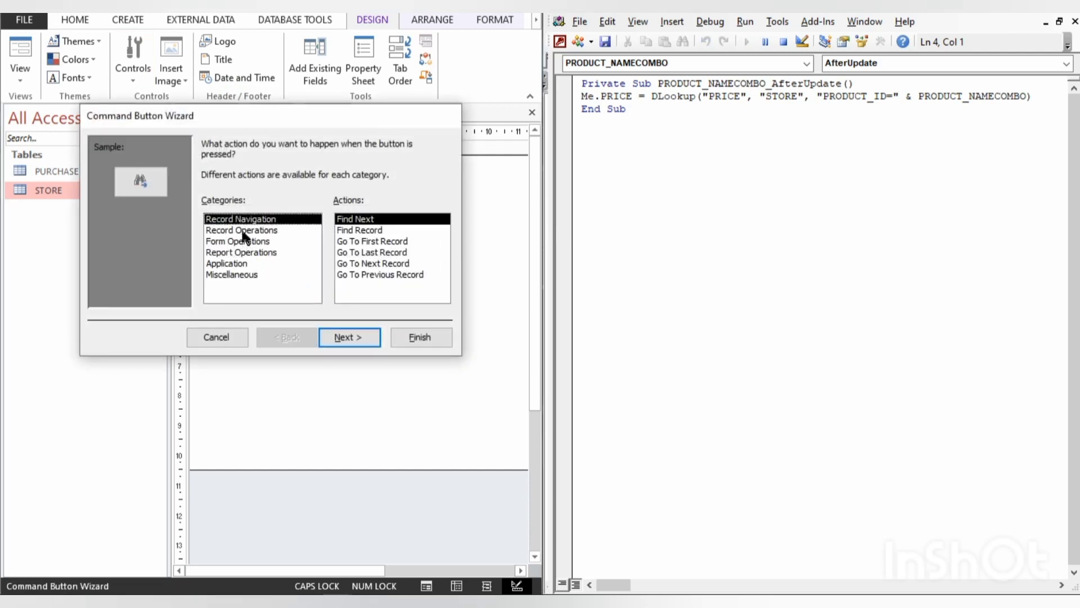
left_click(242, 232)
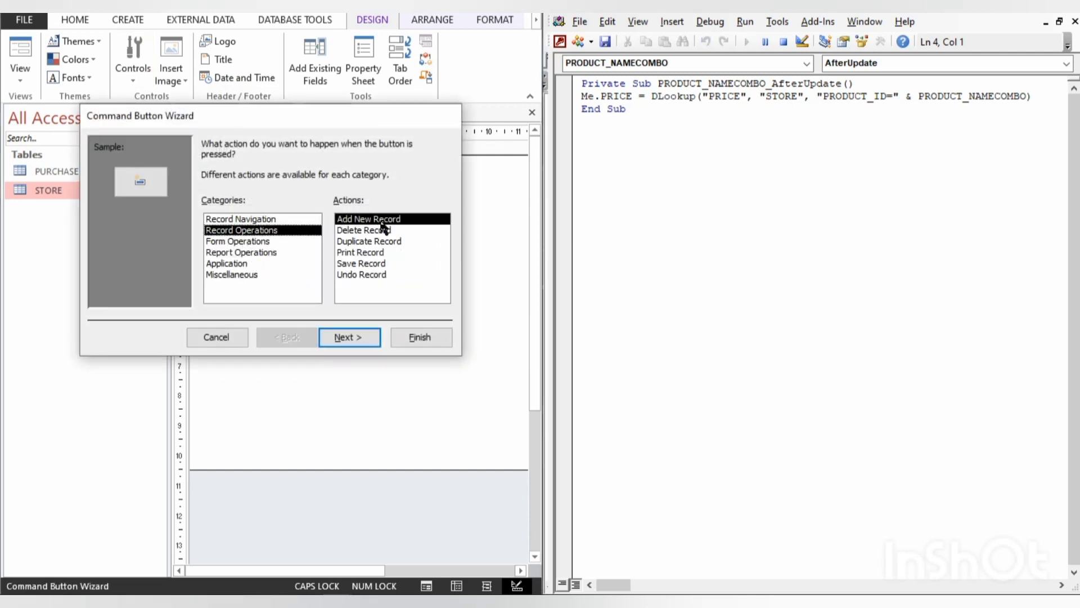
left_click(355, 266)
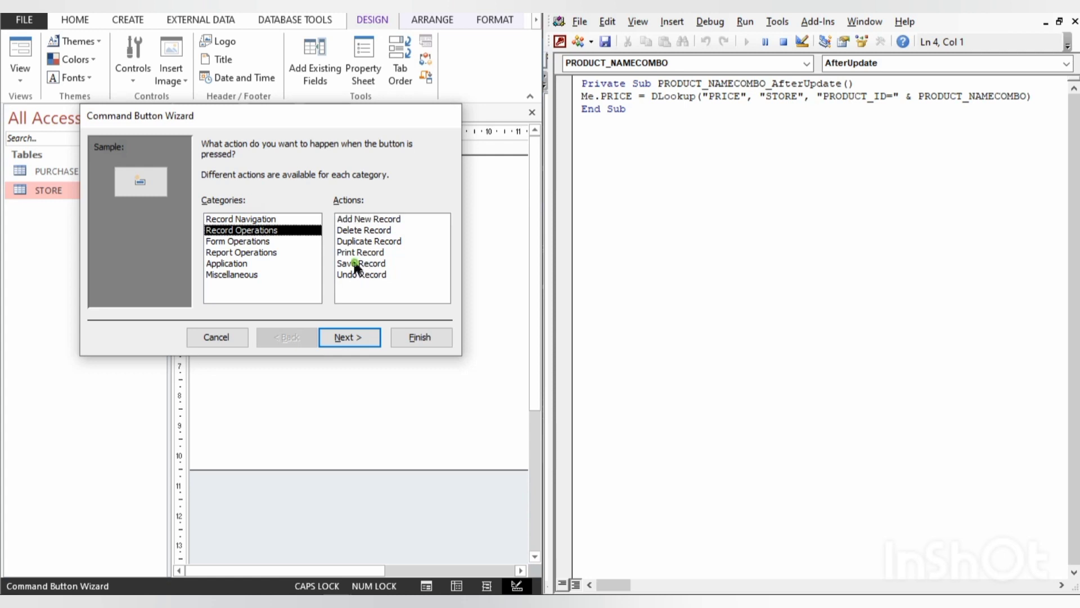
left_click(349, 333)
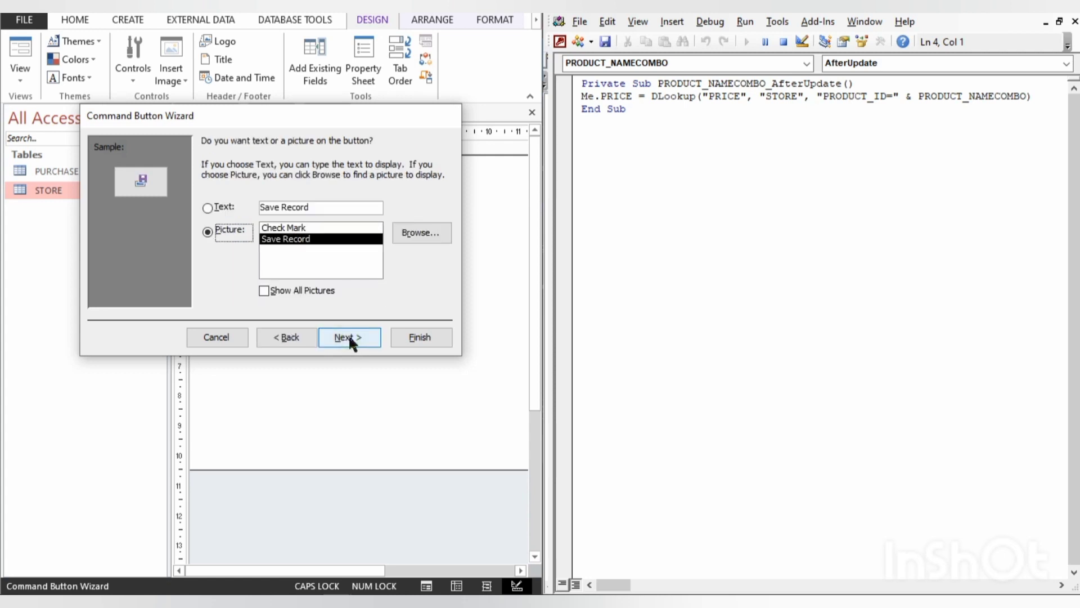
left_click(400, 337)
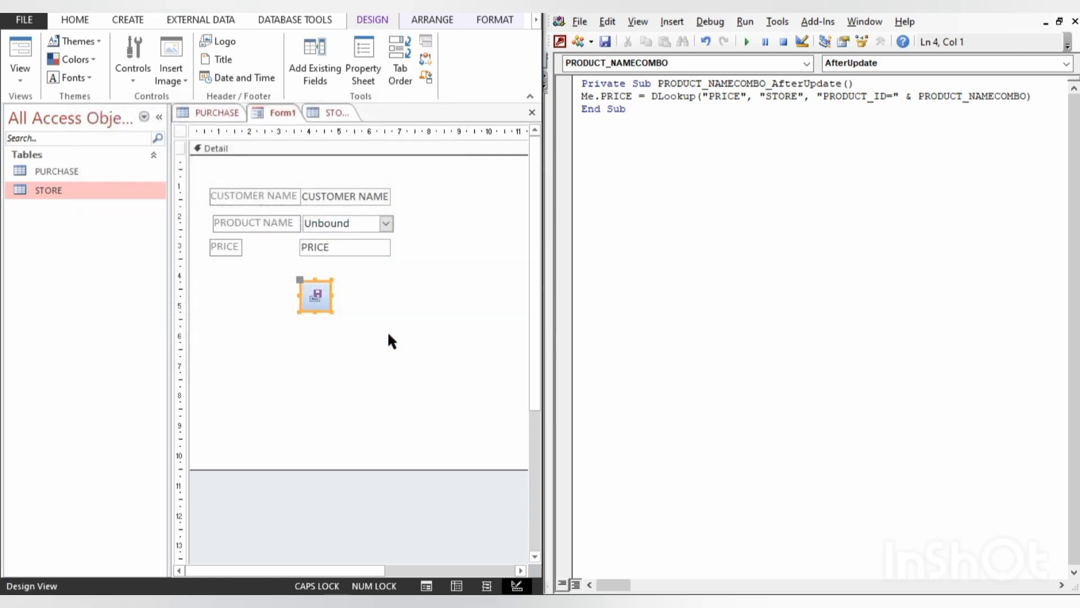
- Add a second command button for the Add New Record operation beside the save button and line the two up
left_click(142, 69)
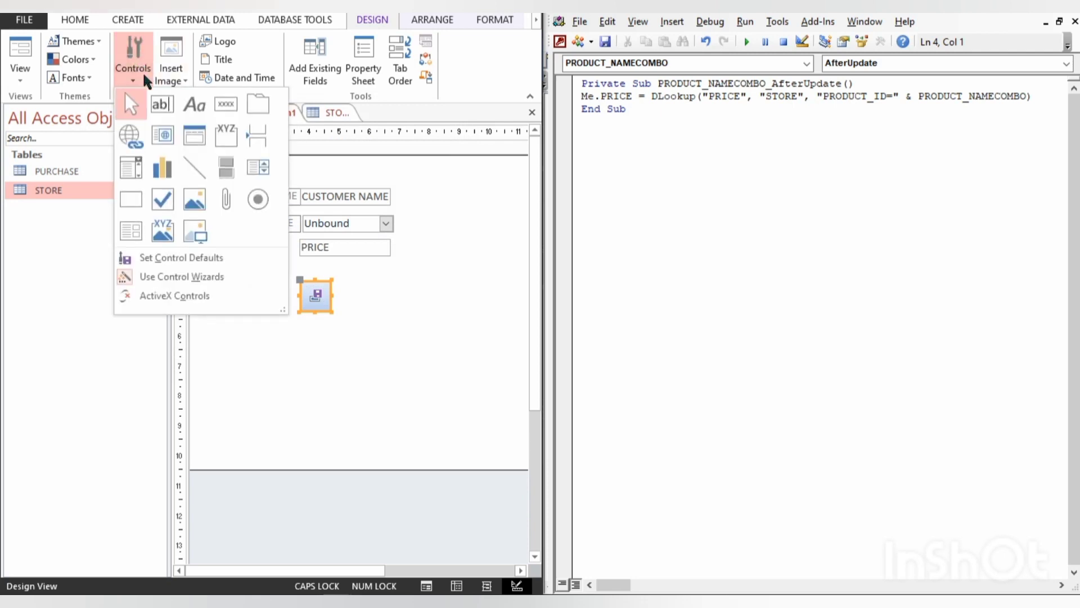
left_click(219, 108)
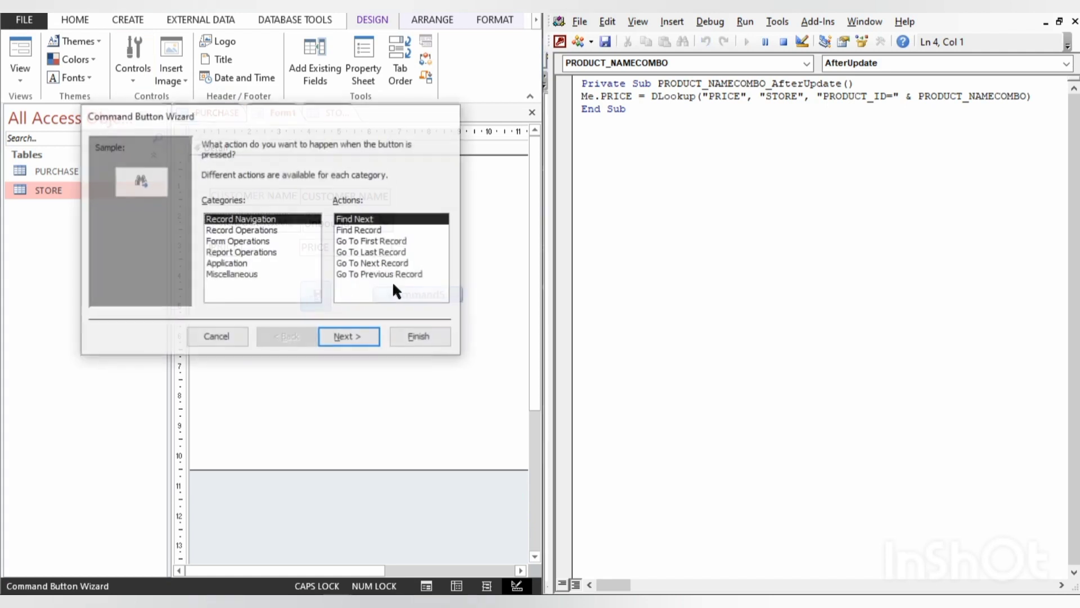
left_click(242, 230)
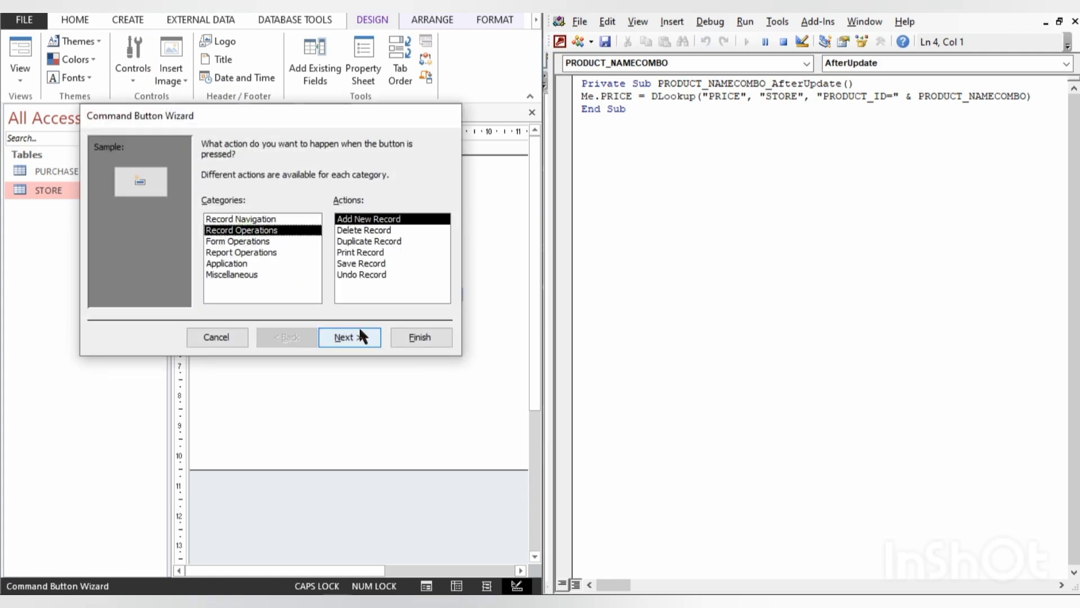
left_click(414, 336)
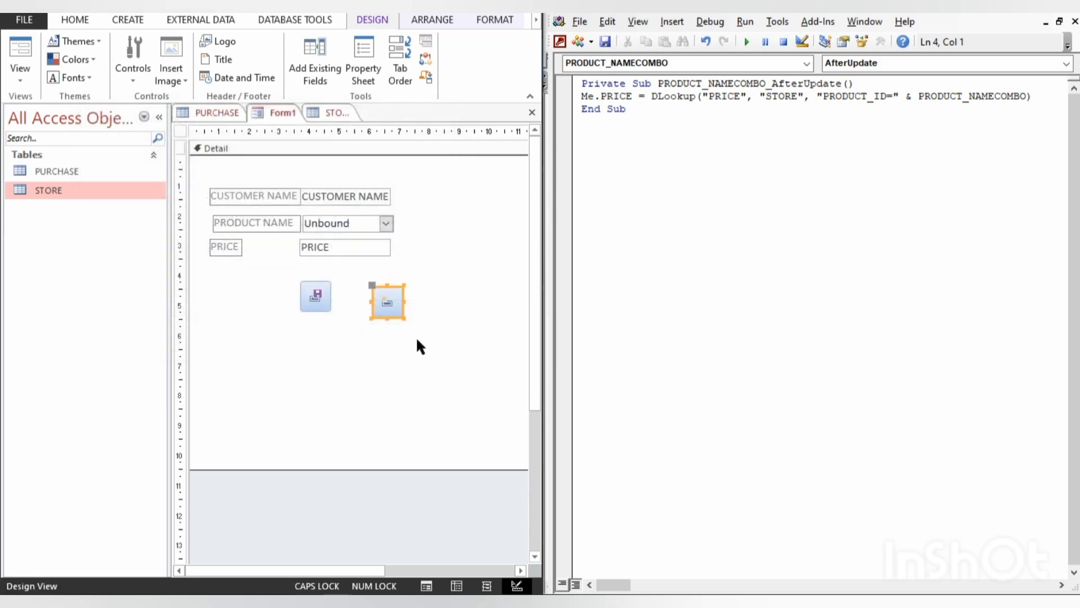
left_click(417, 342)
left_click(387, 297)
left_click(389, 366)
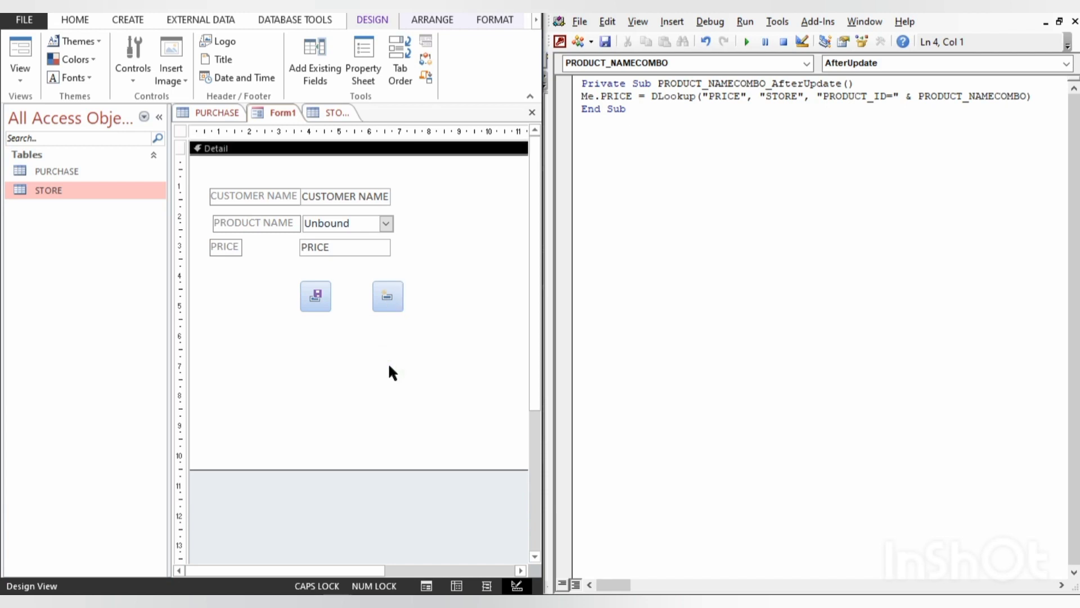
- Show the form in Form View and try its save button, saving the form as Form1
key("F5")
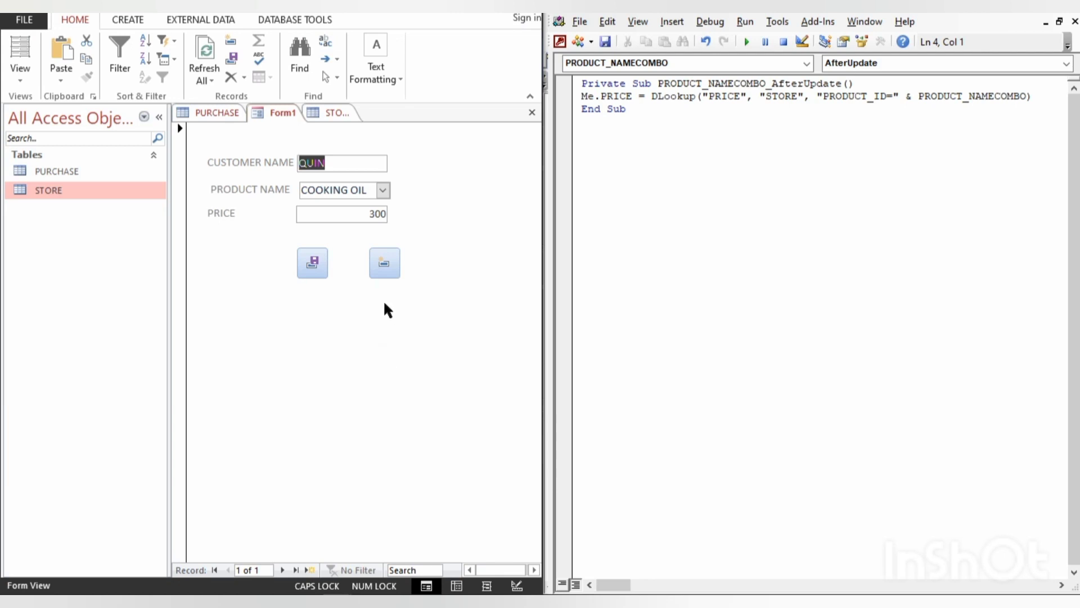
left_click(302, 263)
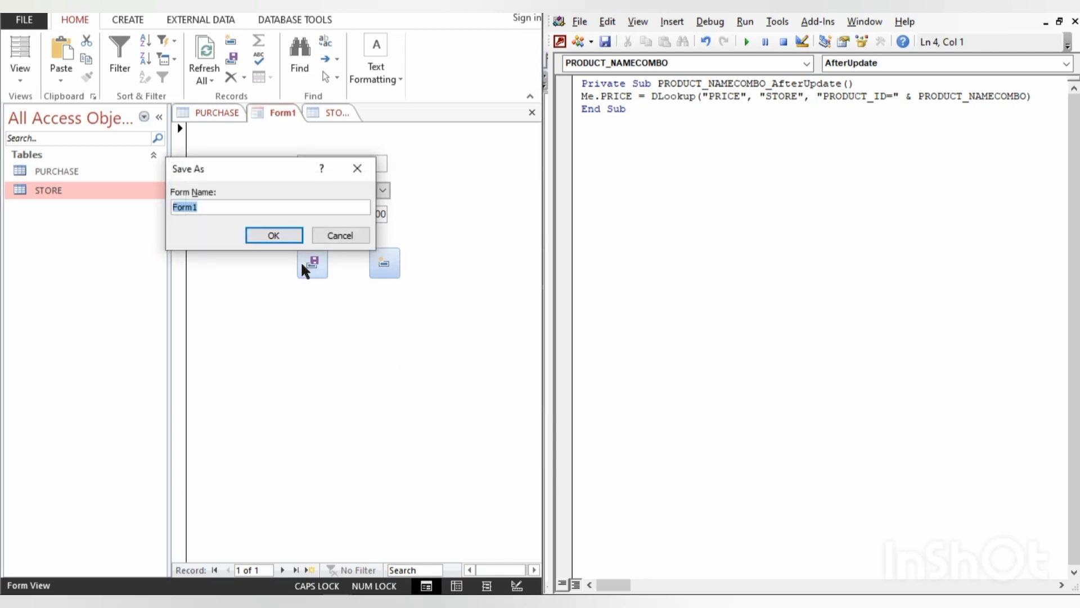
key("Return")
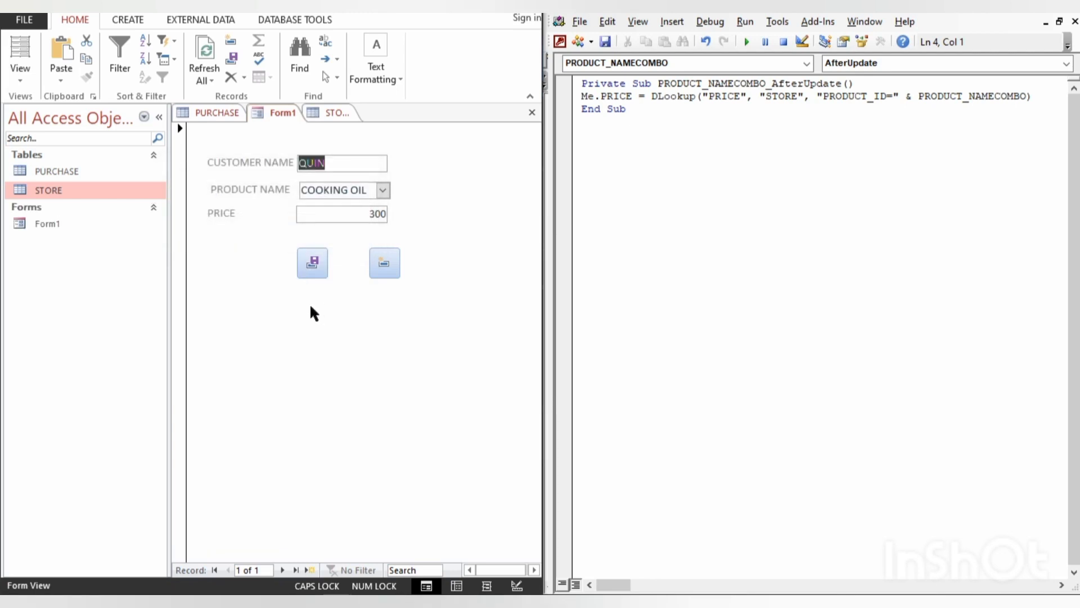
- Start a new record with the form's add button and check the PURCHASE table before returning to Form1
left_click(387, 262)
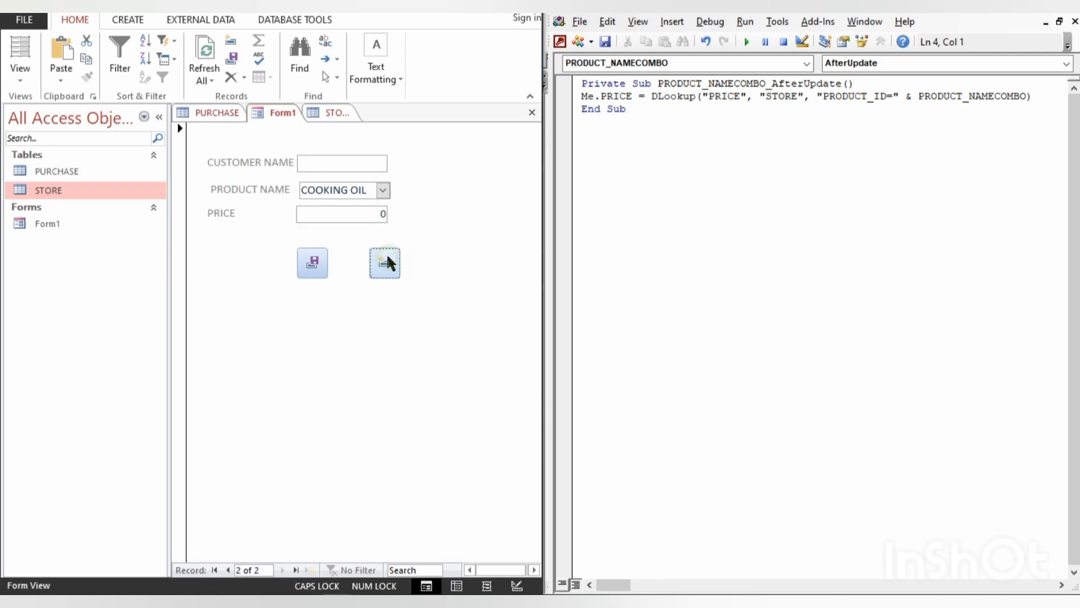
left_click(221, 110)
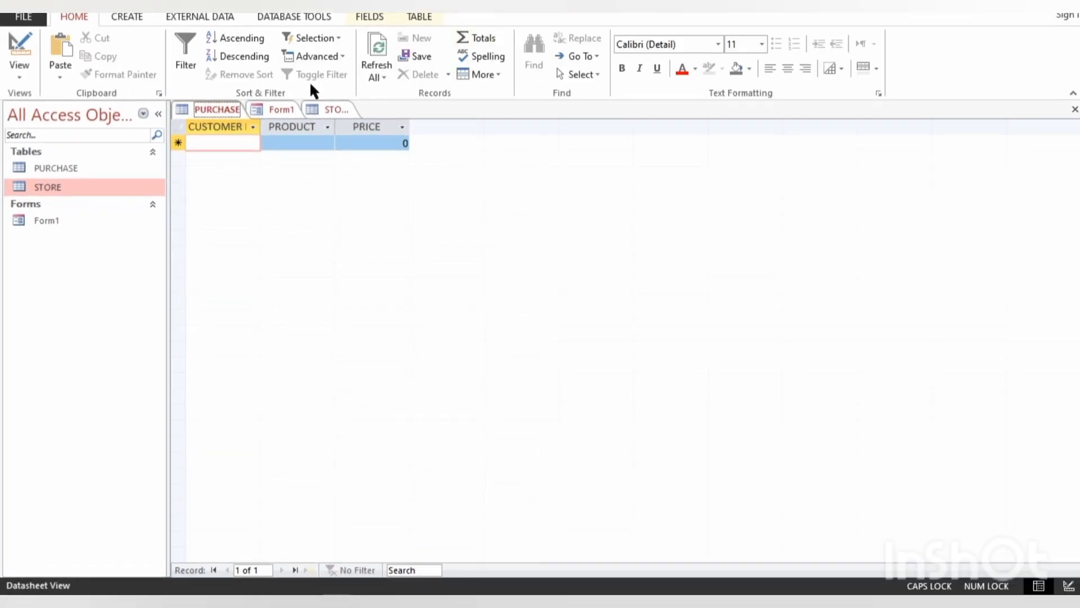
left_click(285, 111)
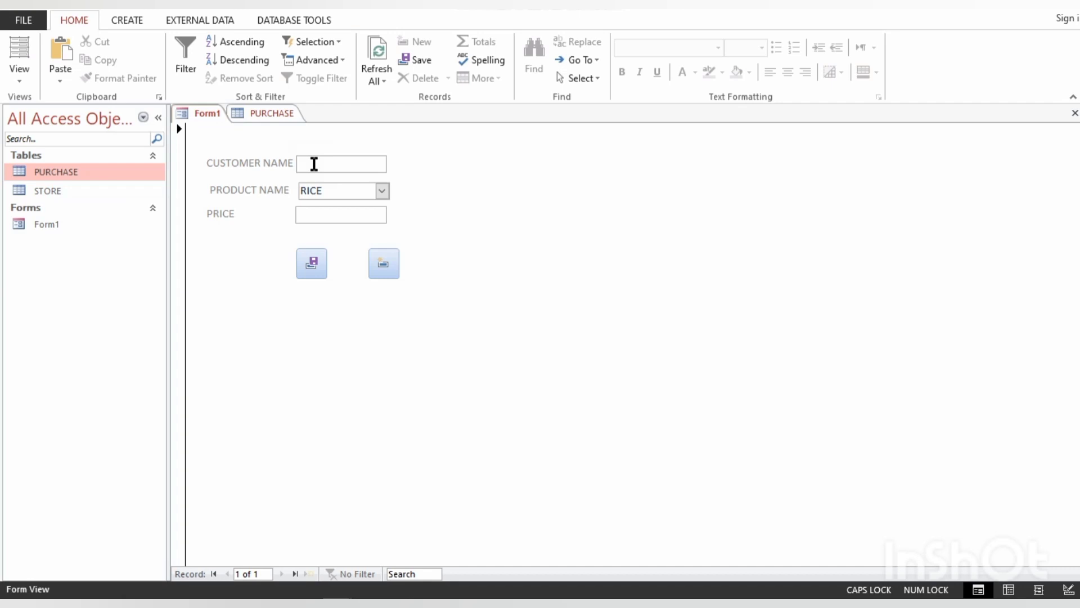
- Enter the customer's name on the form, choose FLOOR as the product and save the record with the form's button
type("QUIN")
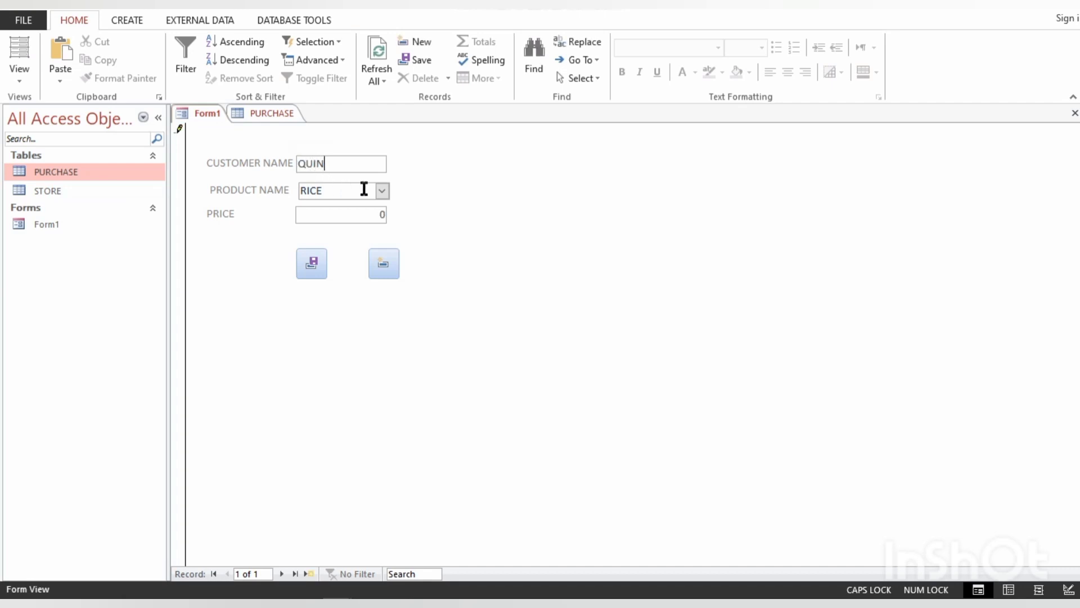
left_click(382, 191)
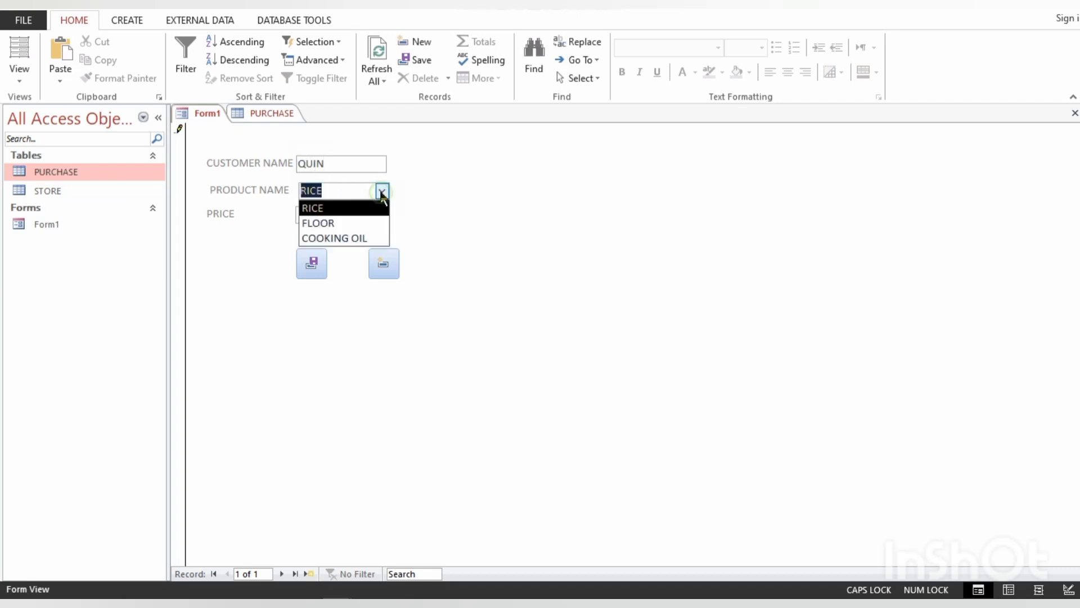
left_click(347, 223)
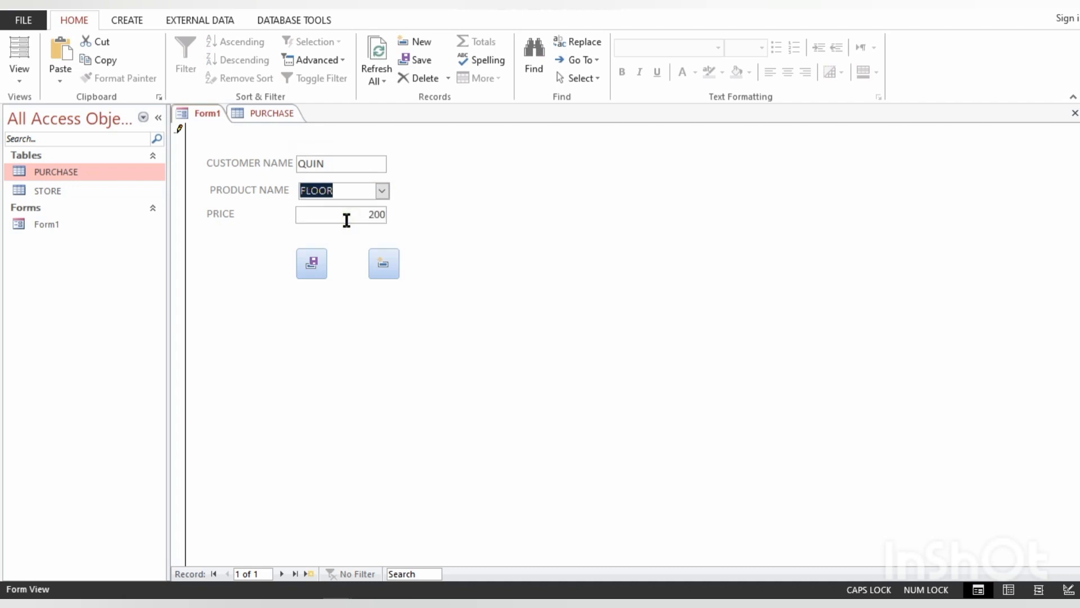
left_click(317, 261)
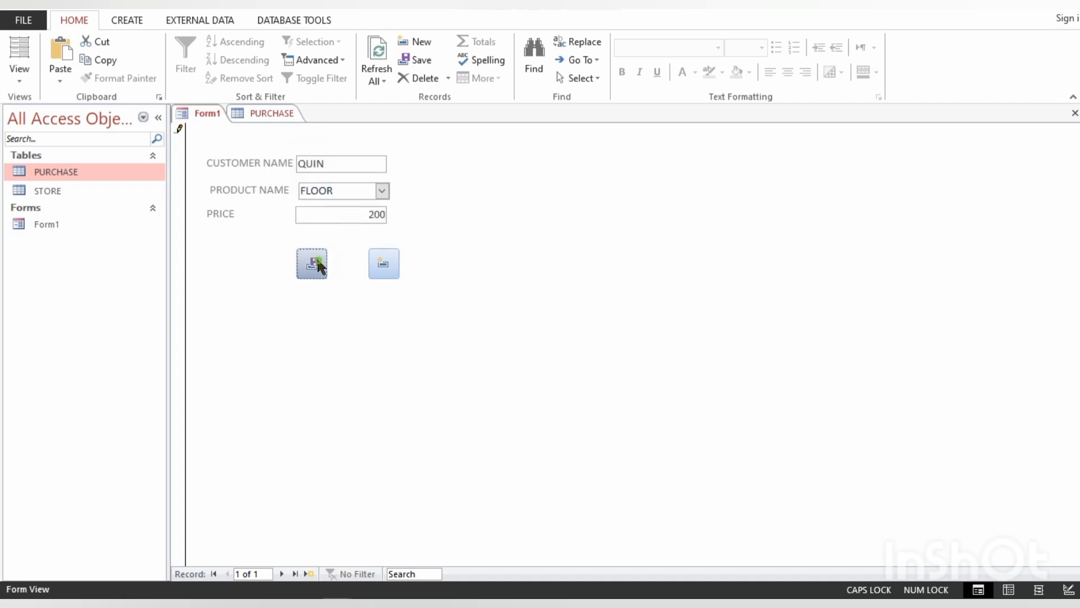
- Add a new record on the form, enter the customer's name, choose COOKING OIL as the product and save the record
left_click(383, 263)
left_click(323, 158)
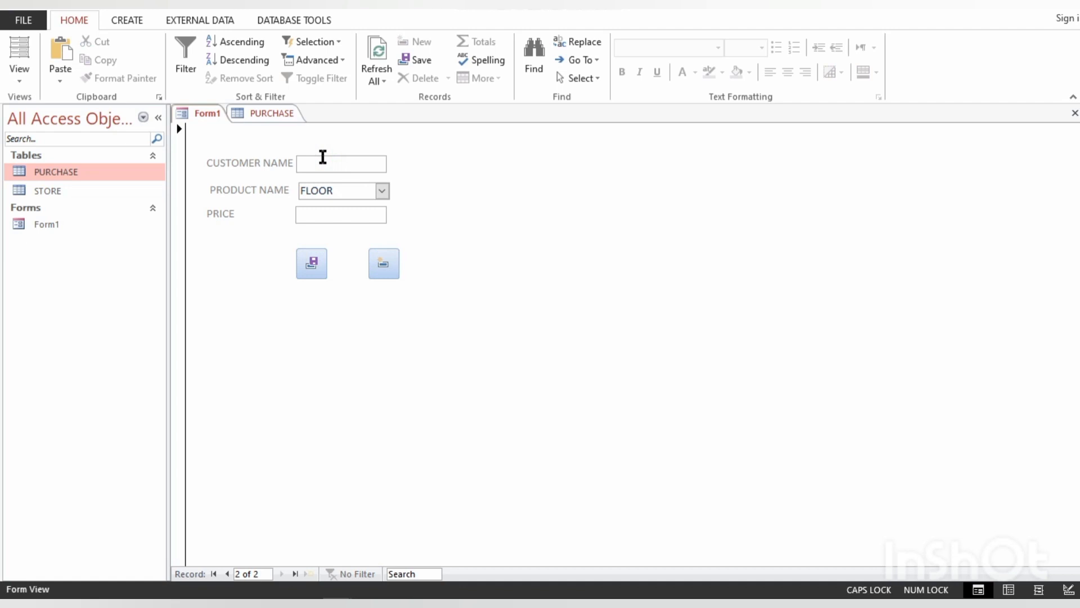
type("JOSEPH")
left_click(383, 186)
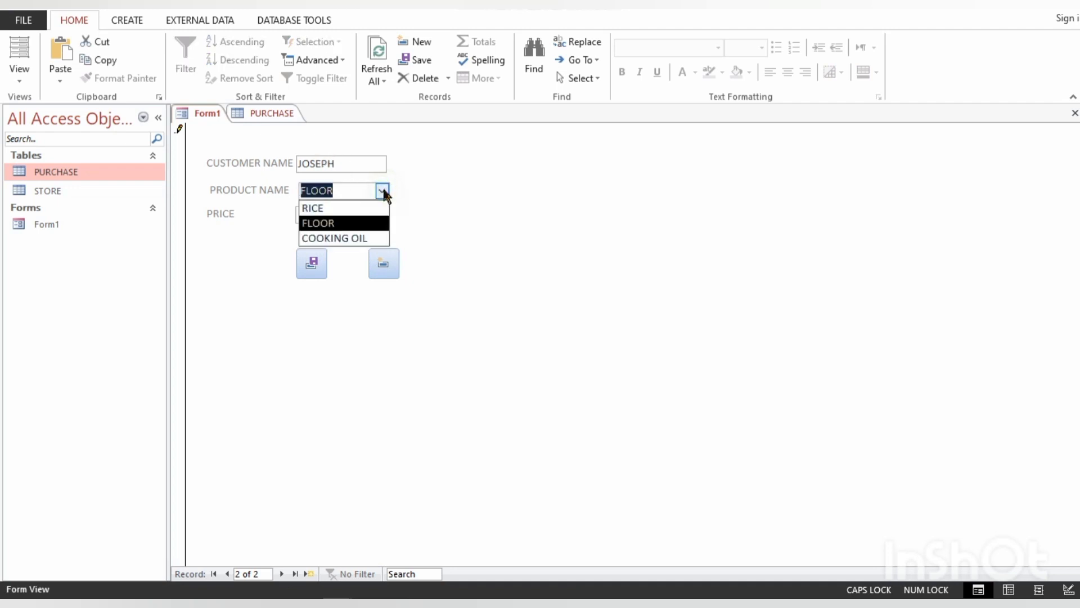
left_click(357, 239)
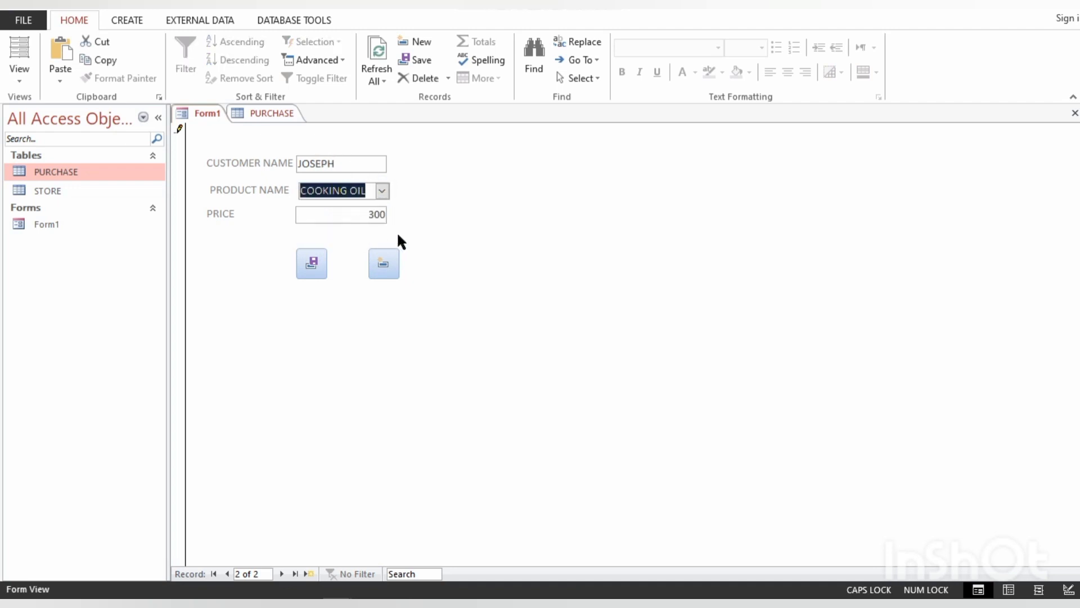
left_click(313, 263)
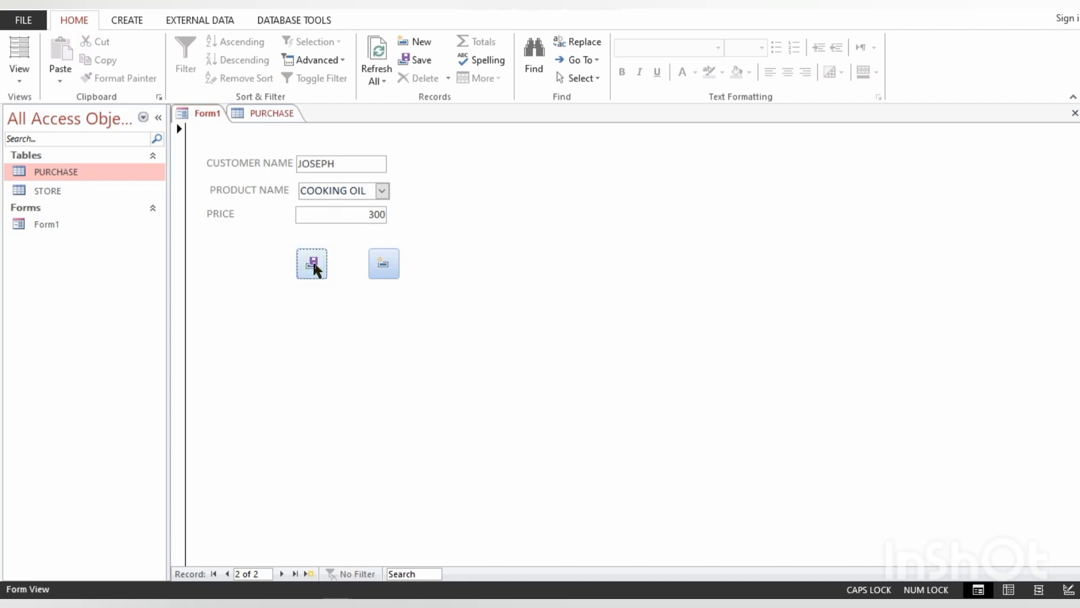
- Refresh the PURCHASE table and compare its stored records with the entry on Form1, ending back on the form
left_click(266, 110)
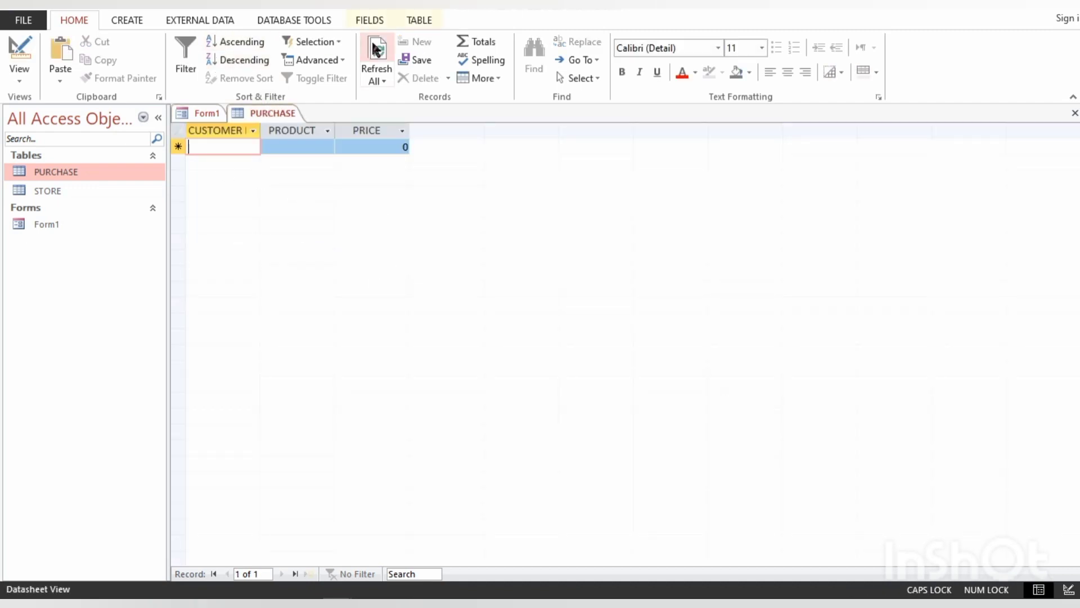
left_click(376, 59)
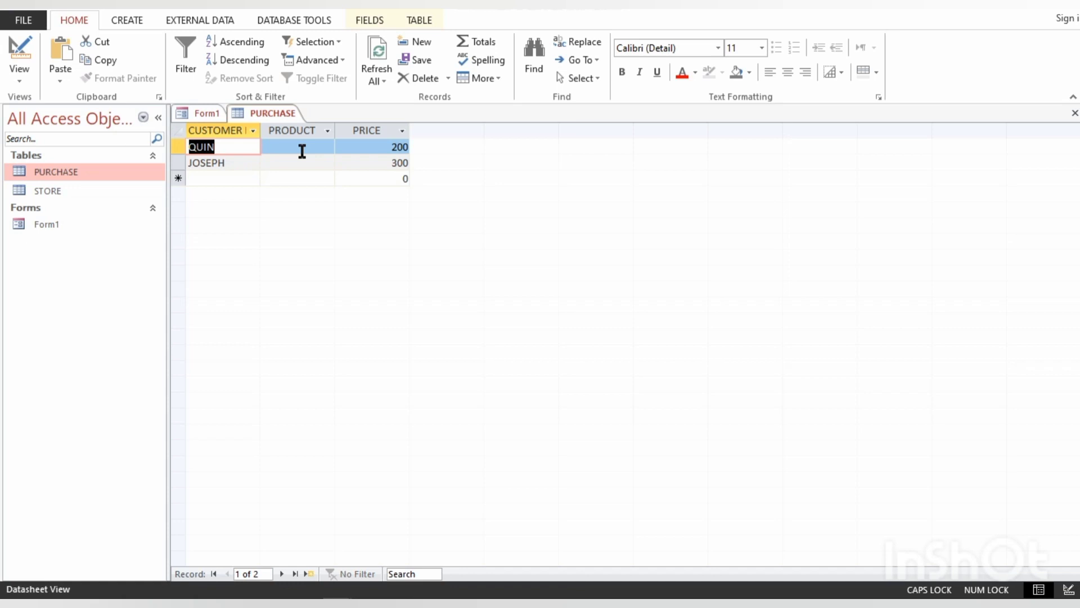
left_click(208, 115)
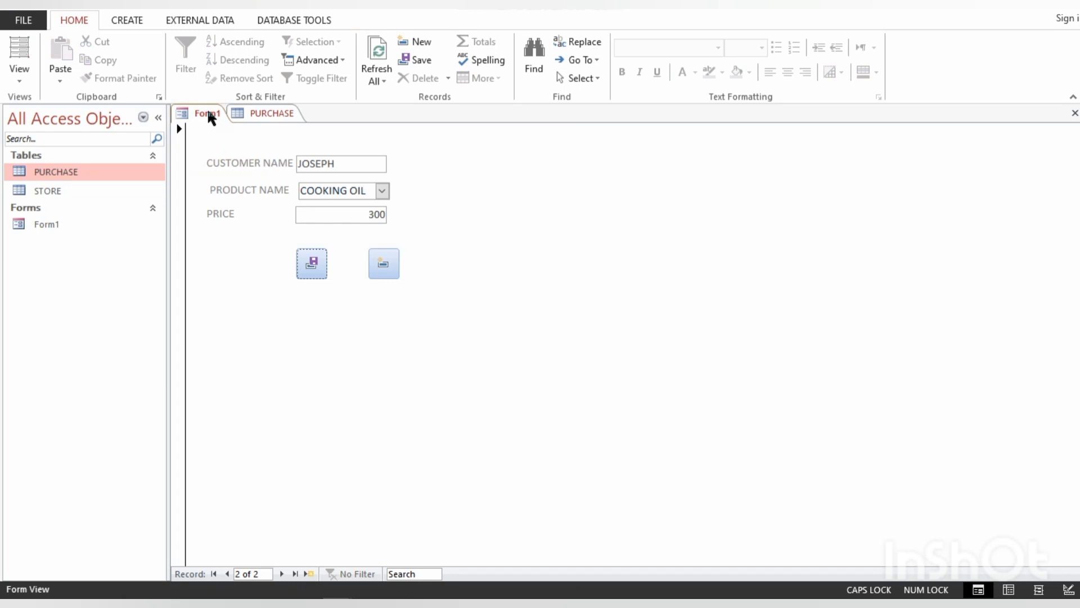
left_click(257, 114)
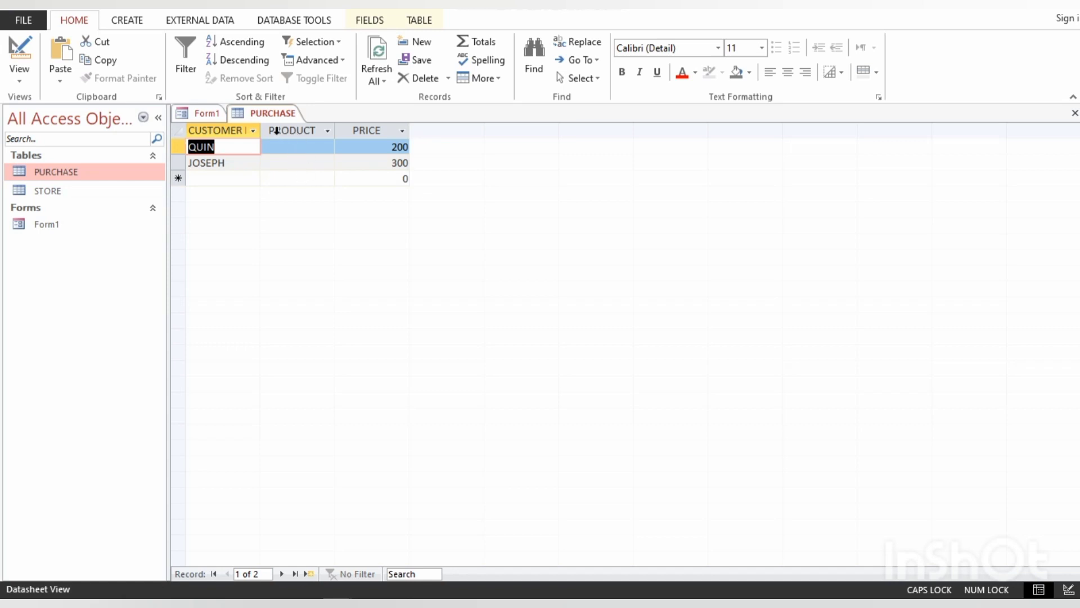
left_click(199, 115)
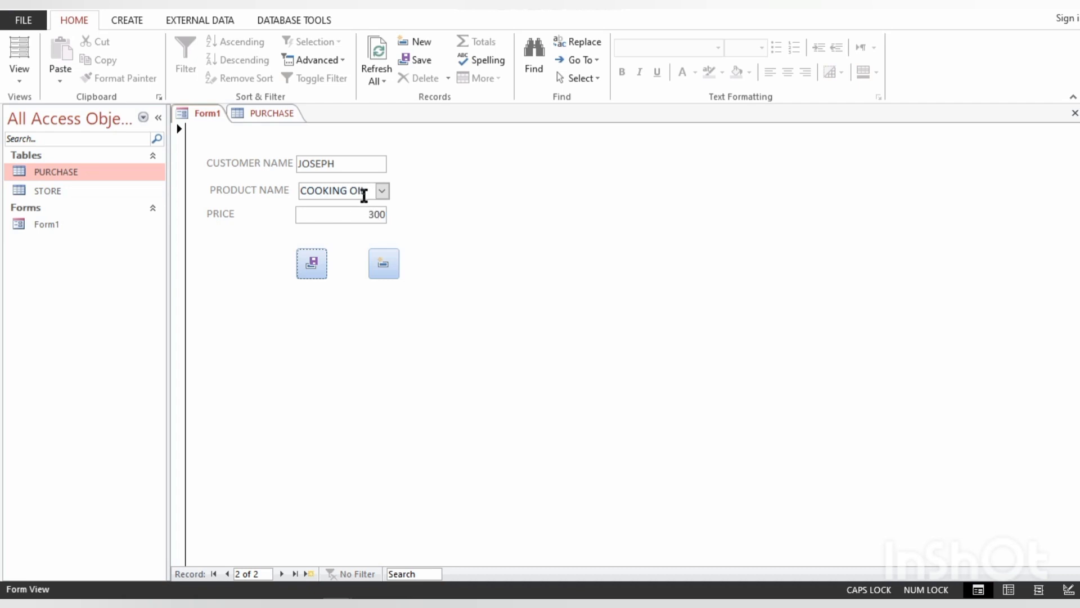
- Switch Form1 to Design View and add the PRODUCT field from the PURCHASE table to the form
key("ctrl+period")
key("ctrl+period")
key("ctrl+period")
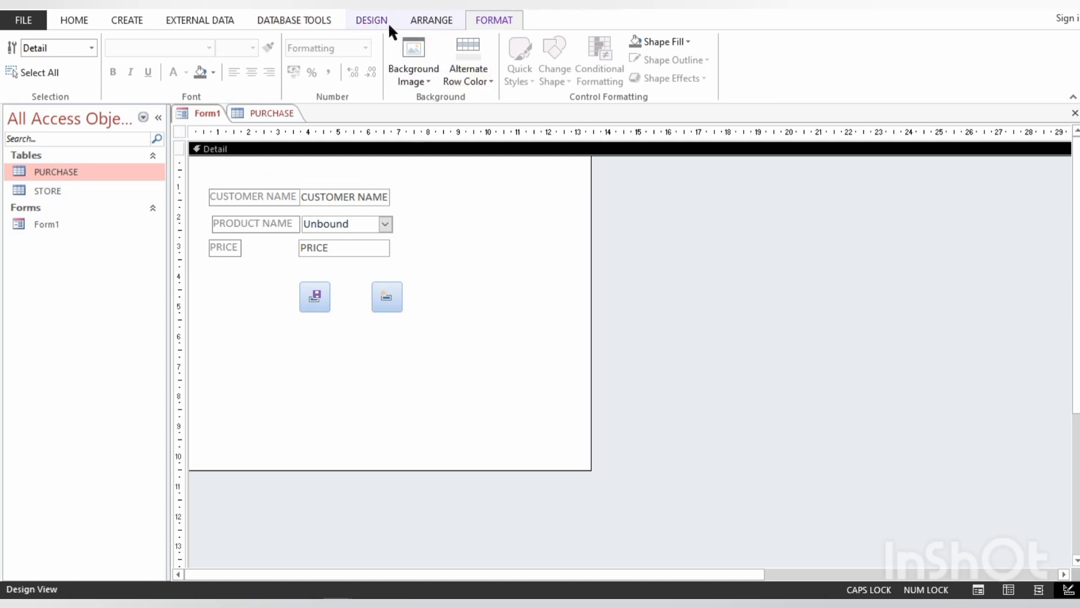
left_click(374, 21)
left_click(777, 72)
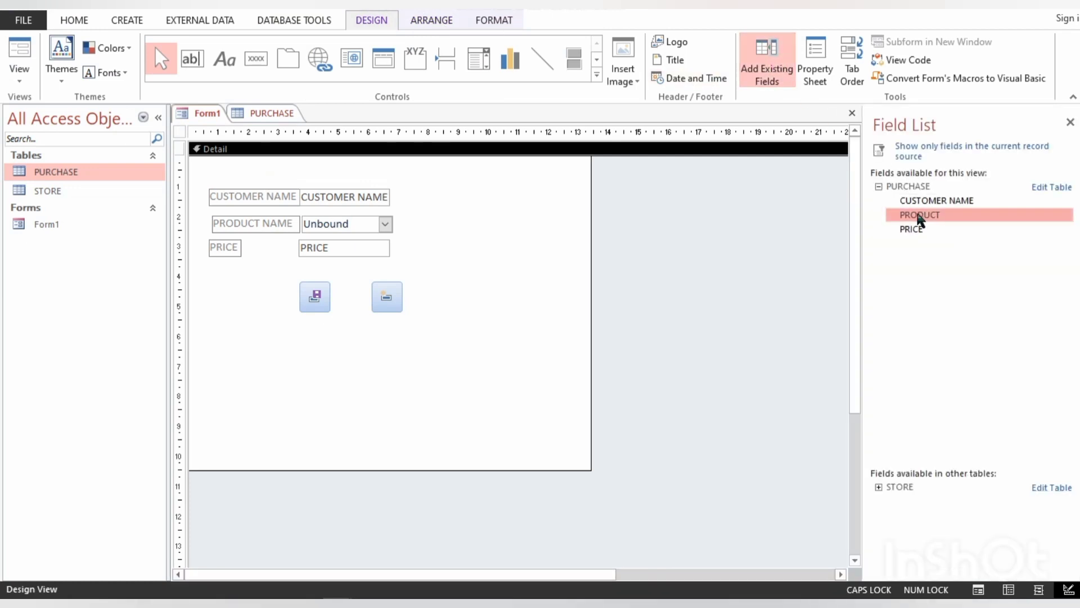
double_click(919, 216)
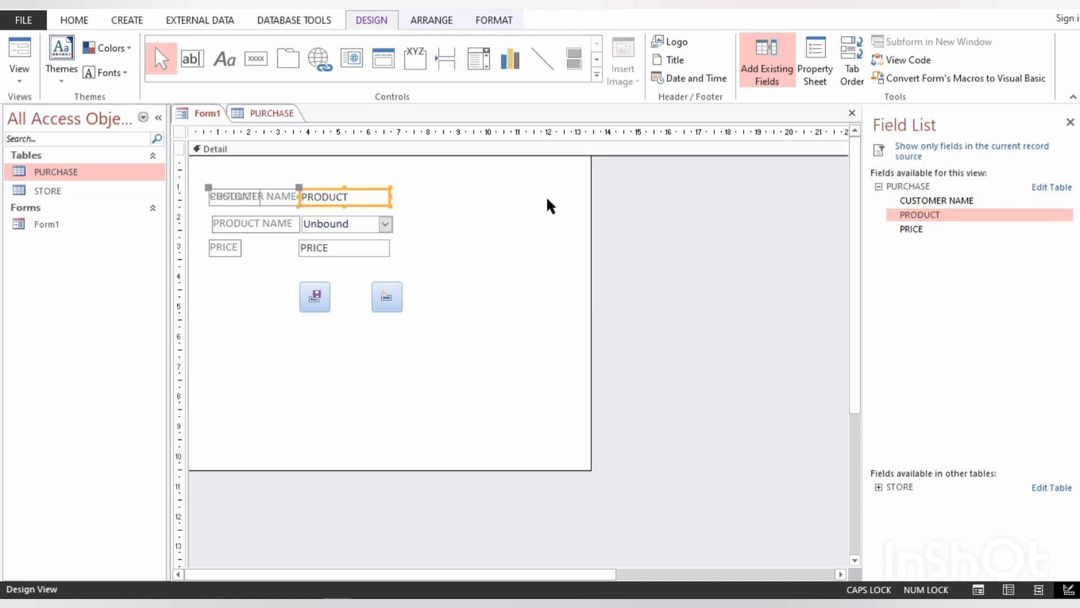
- Move the added PRODUCT field down so it sits between the PRICE field and the two buttons
key("Down")
key("Down")
key("Down")
key("Down")
key("Down")
key("Down")
key("Down")
key("Down")
key("Down")
key("Down")
key("Down")
key("Down")
key("Down")
key("Down")
key("Down")
key("Down")
key("Down")
key("Down")
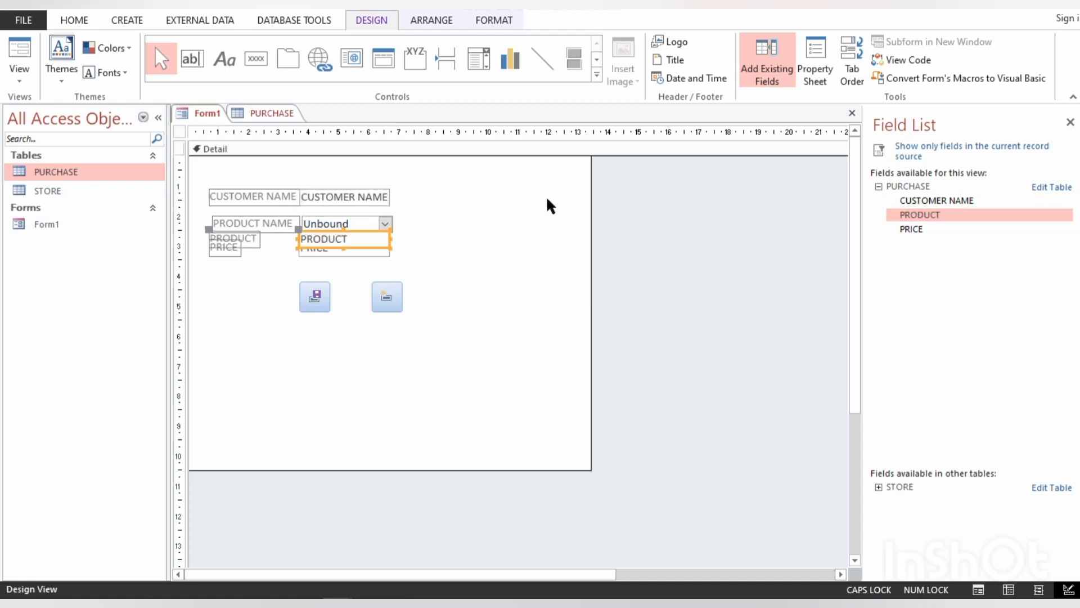
key("Down")
key("Down")
key("Down")
key("Down")
key("Down")
key("Down")
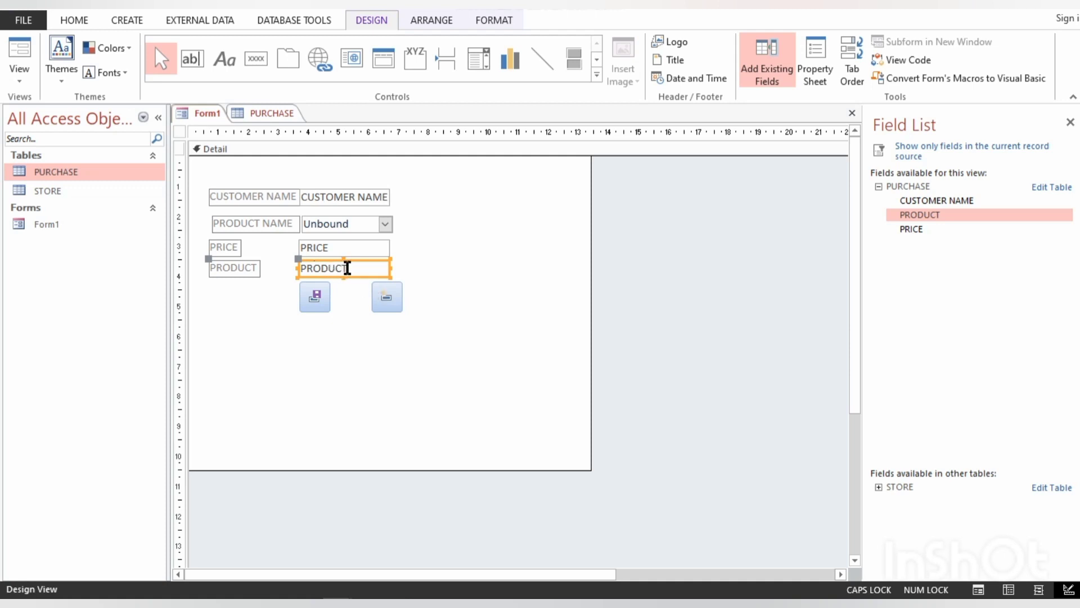
left_click(399, 277)
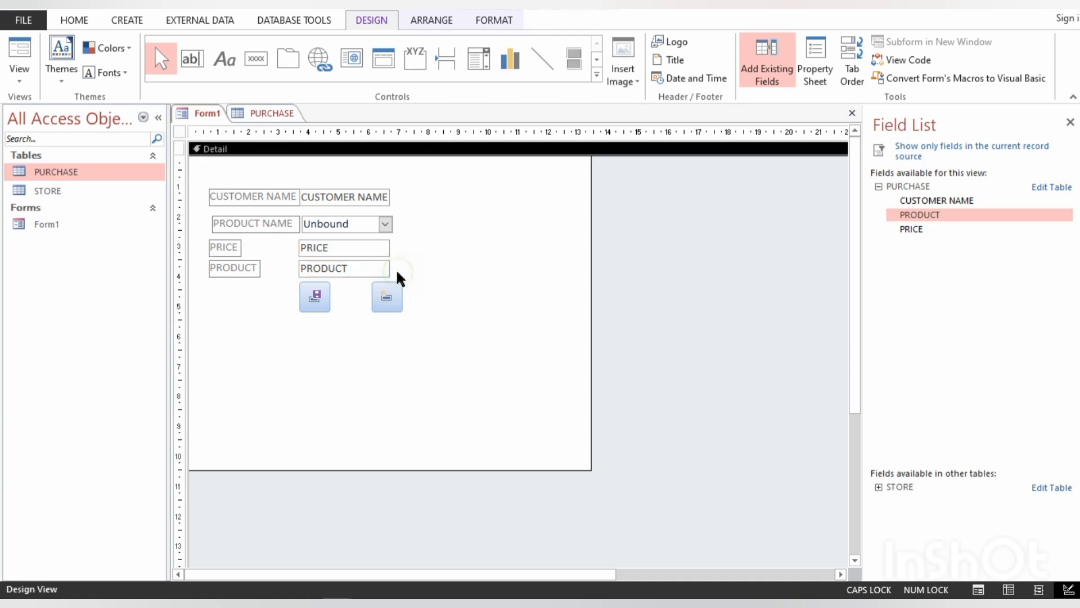
left_click(366, 273)
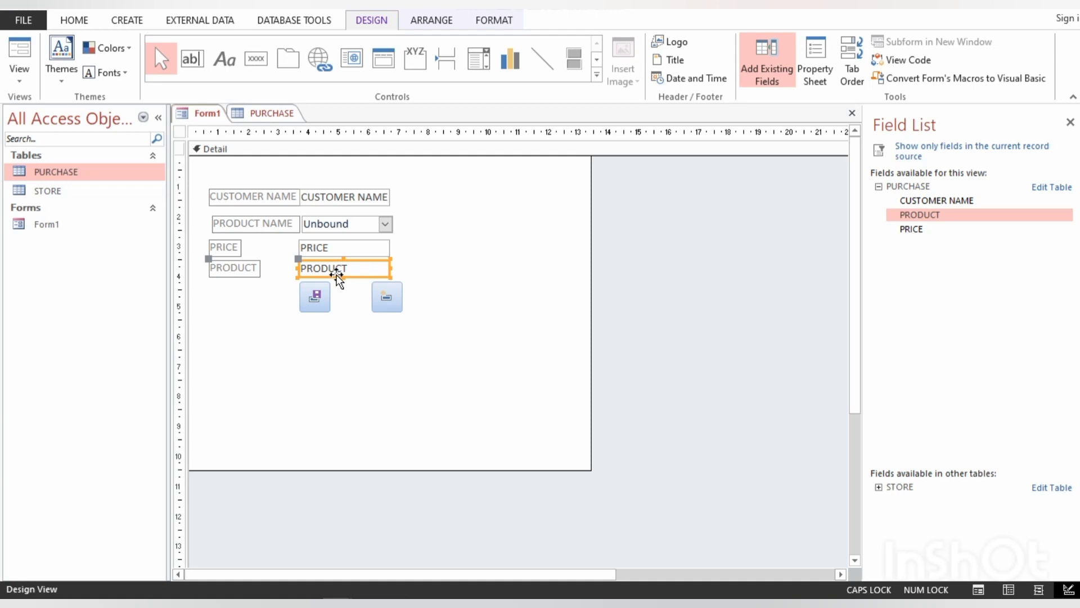
left_click(413, 369)
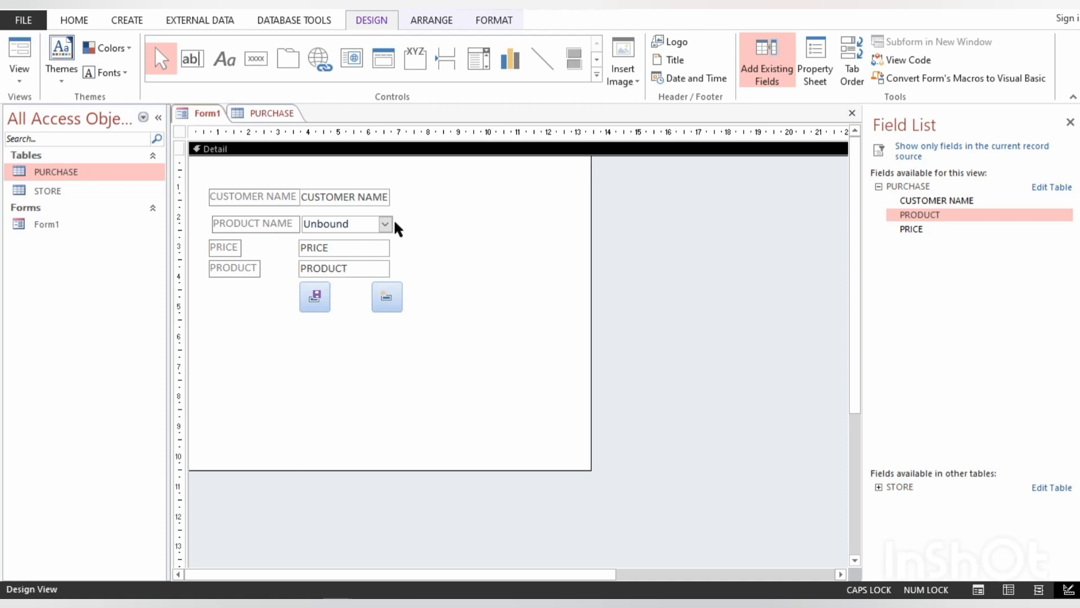
- Open the product name combo box's After Update code and start a new line with ME. below the price lookup
left_click(363, 223)
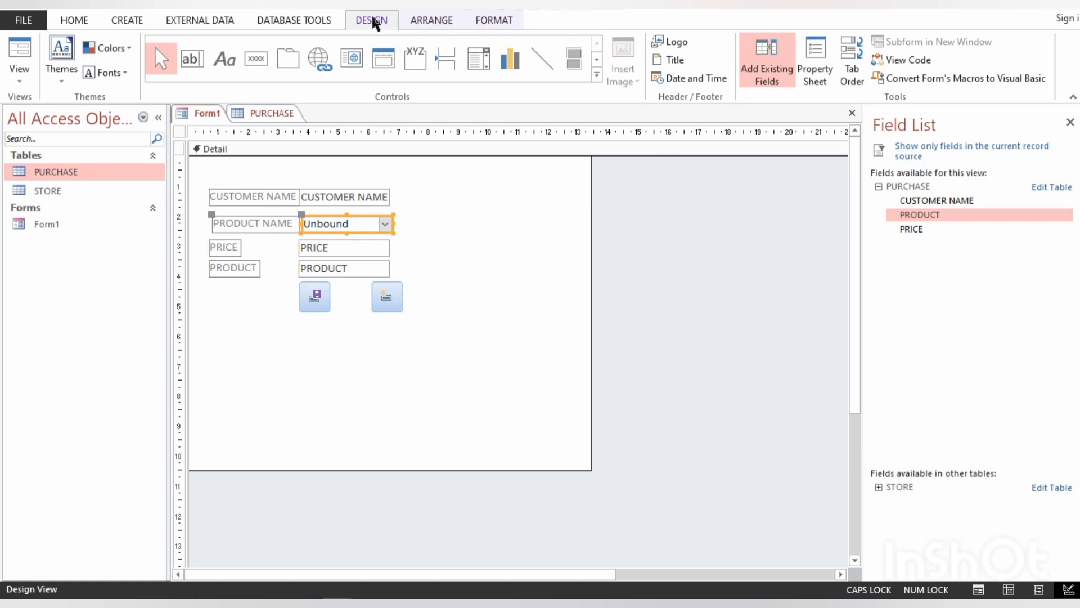
left_click(821, 51)
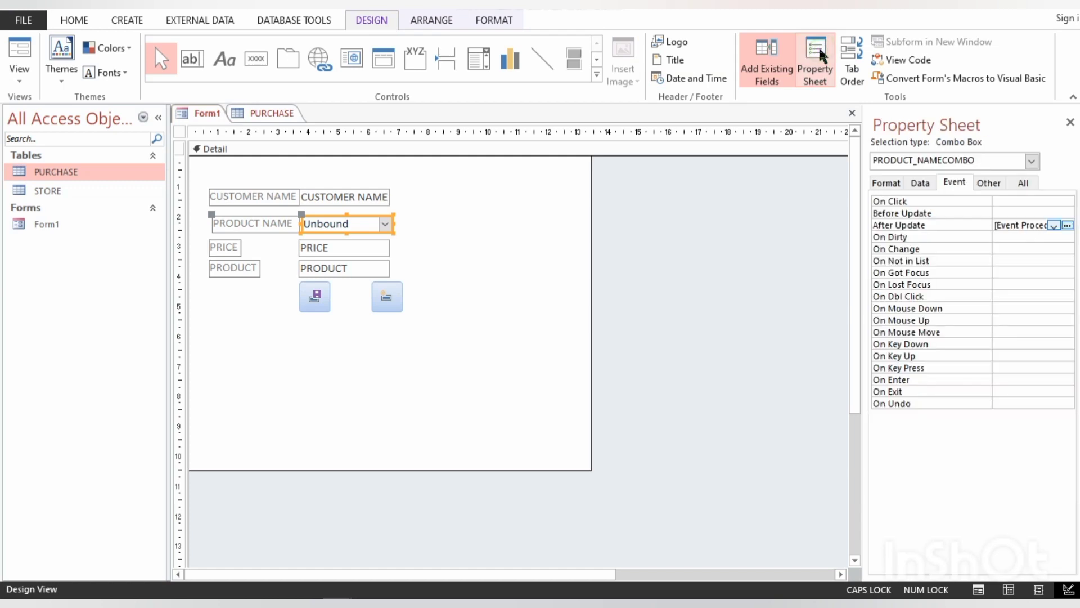
left_click(1067, 225)
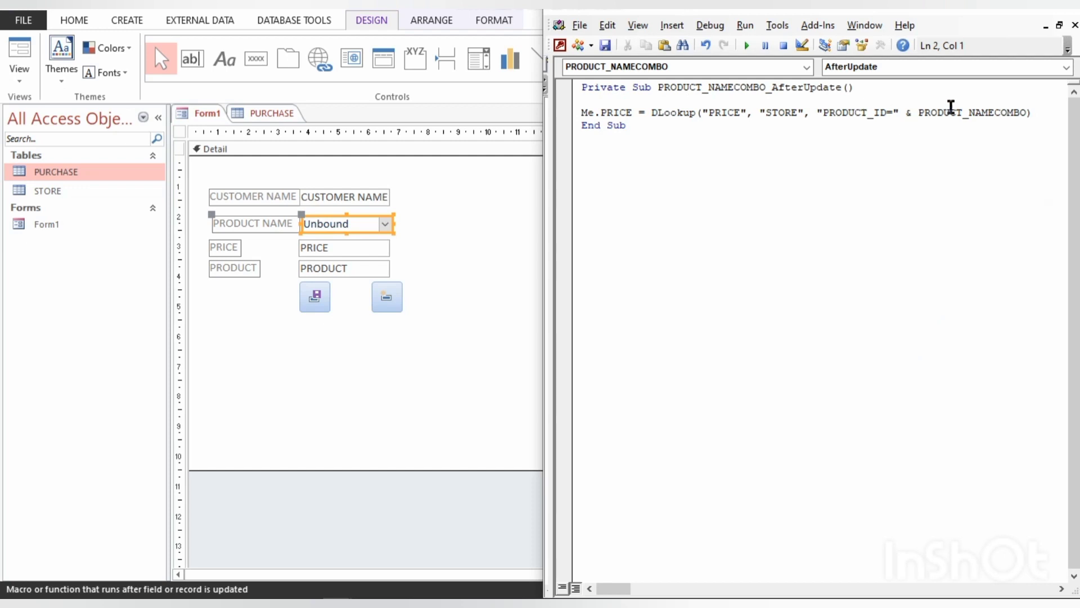
left_click(1045, 110)
key("Return")
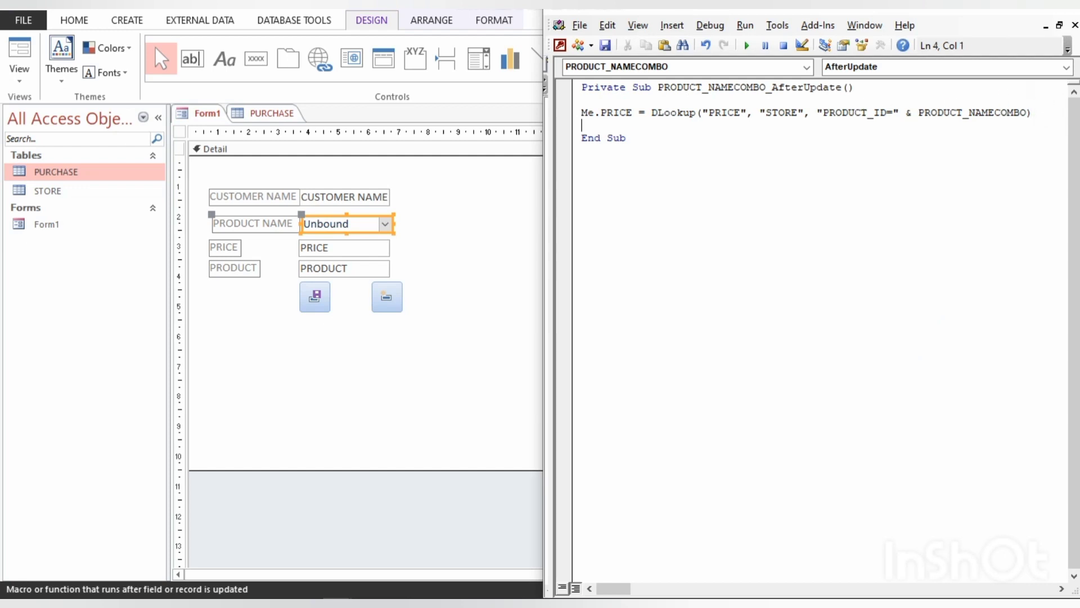
type("ME.")
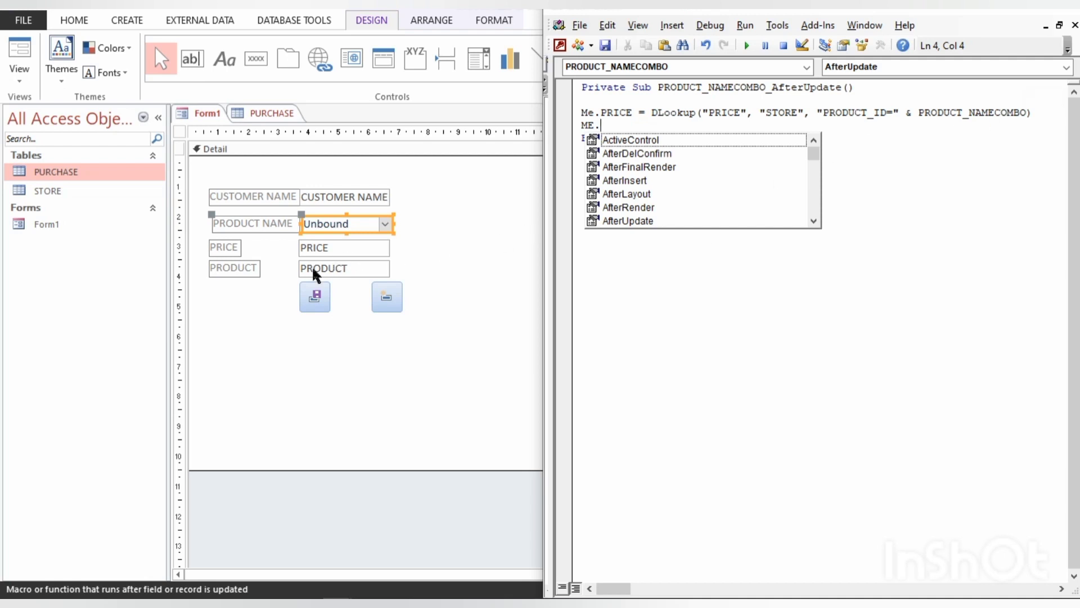
- Arrange Access beside the code editor and copy the PRODUCT text box's name into the code after ME
left_click(433, 334)
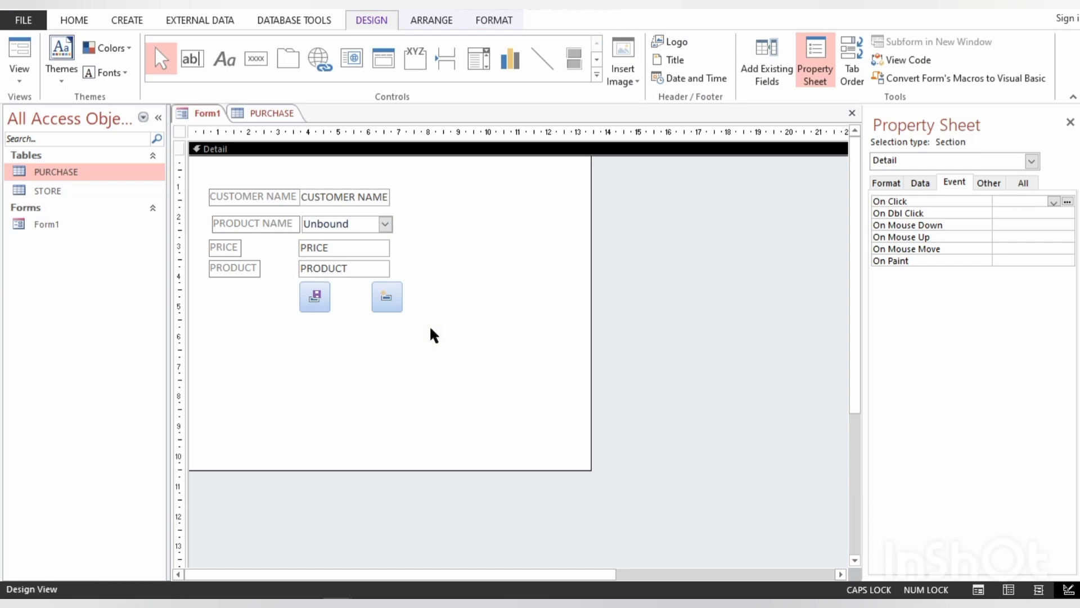
key("super+Left")
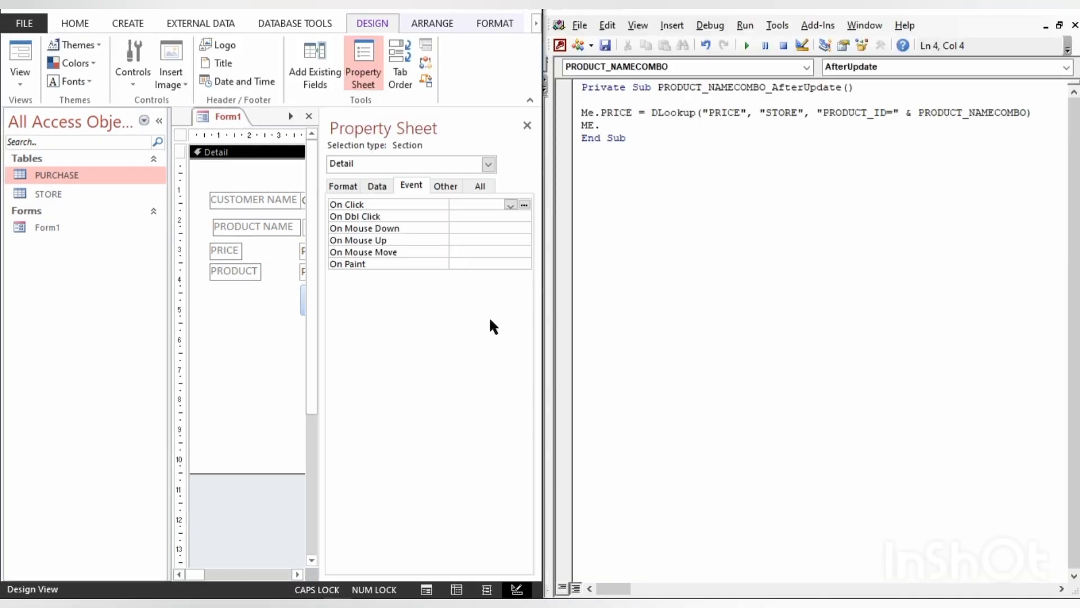
left_click(302, 271)
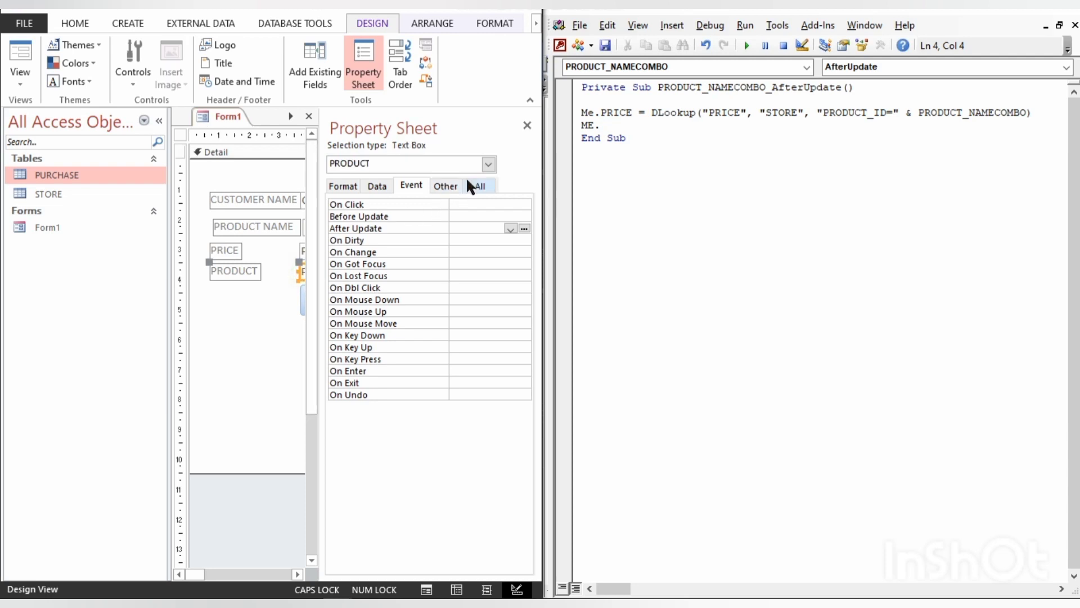
left_click(475, 185)
scroll(471, 296, "up", 15)
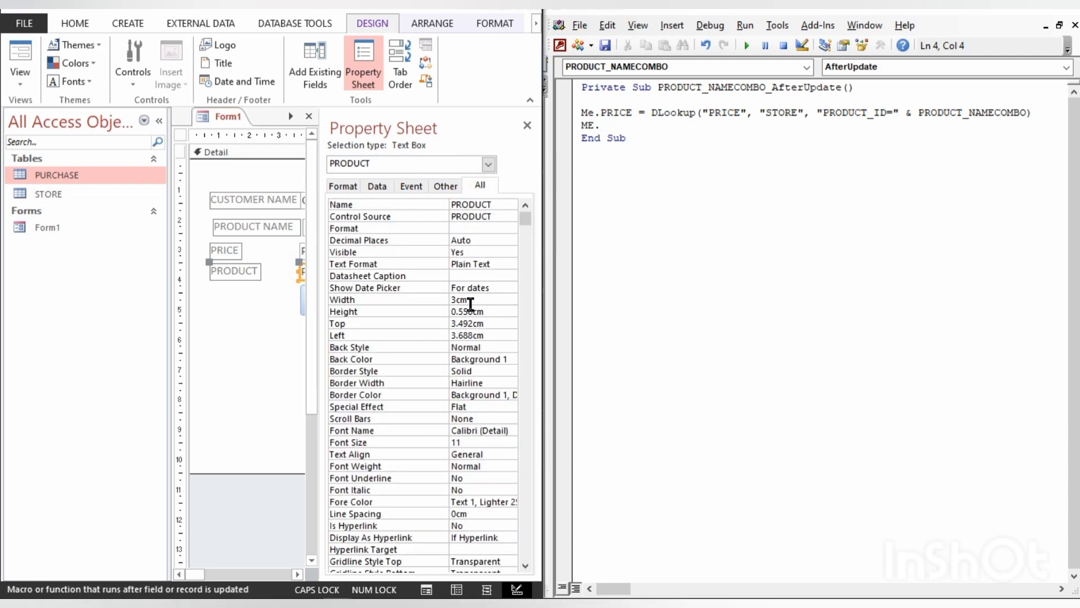
double_click(469, 204)
key("ctrl+c")
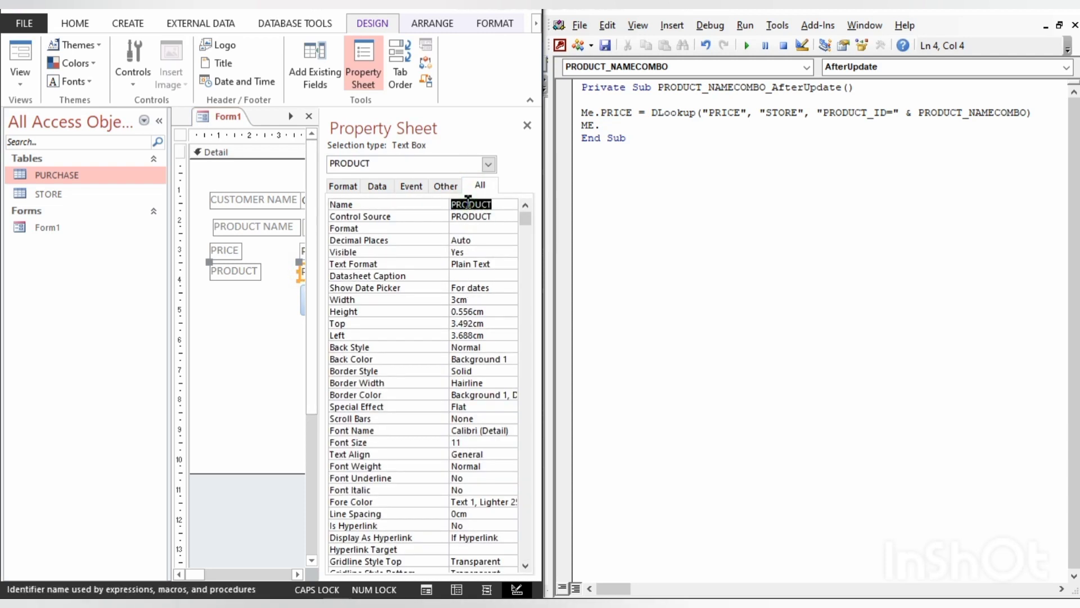
left_click(647, 130)
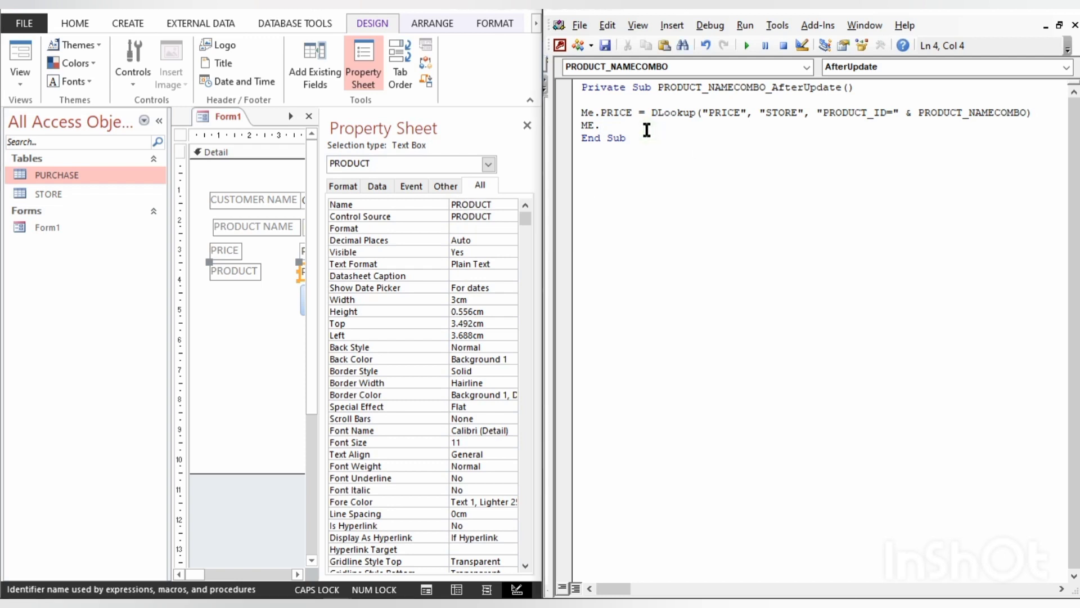
key("ctrl+v")
- Assign ME.PRODUCT a DLOOKUP with "PRODUCT_NAME" as its first argument, consulting the STORE table for the field name
type("=DLOOKUP(")
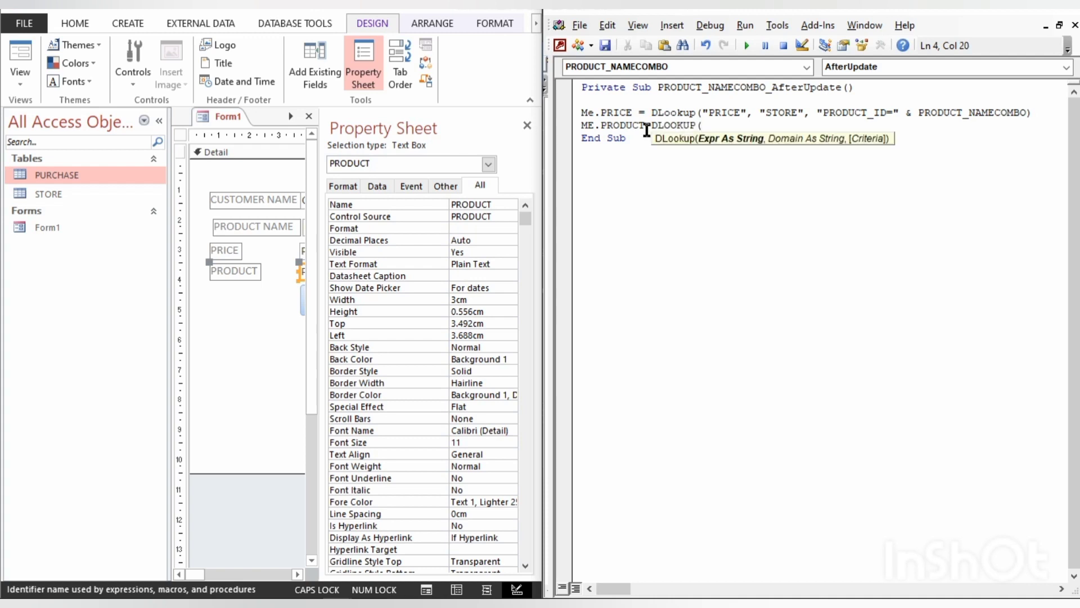
type("\"\"")
key("Left")
double_click(42, 195)
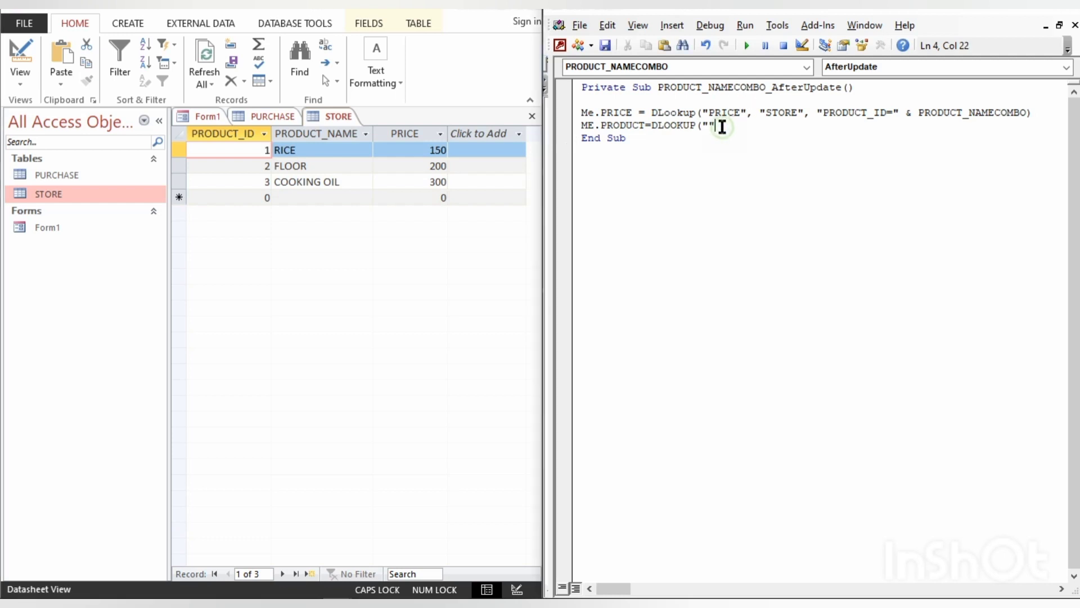
type("PRODUCT_N")
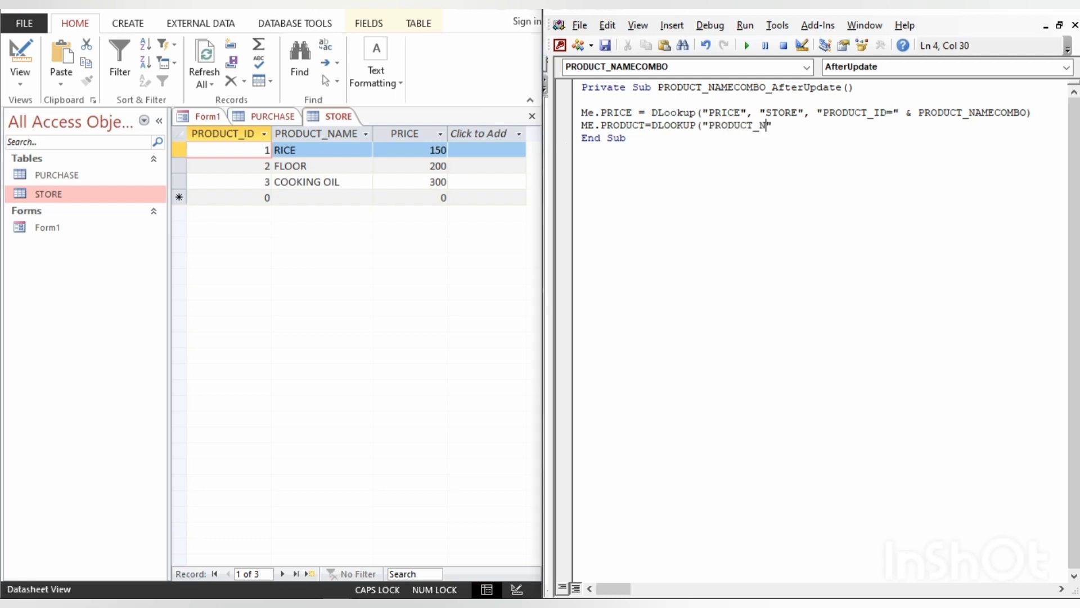
type("AME")
key("Right")
type(",")
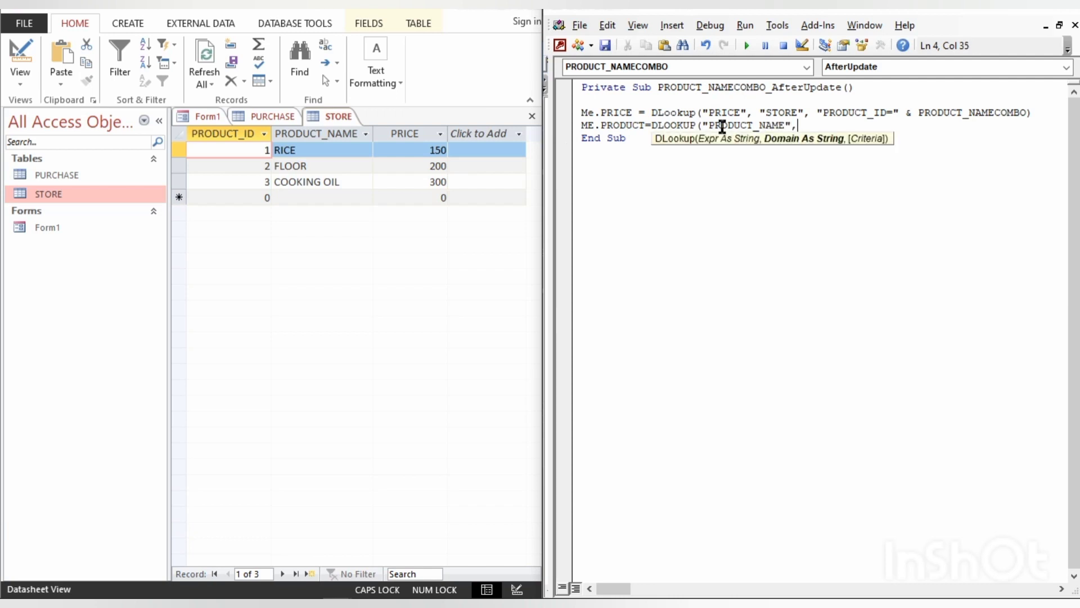
type("STORE\"")
- Enter "STORE" in quotation marks as the domain argument of the product DLOOKUP, followed by a comma
key("Left")
key("Left")
key("Left")
key("Left")
key("Left")
type("\"")
key("Right")
key("Right")
key("Right")
key("Right")
key("Right")
key("Right")
type(",")
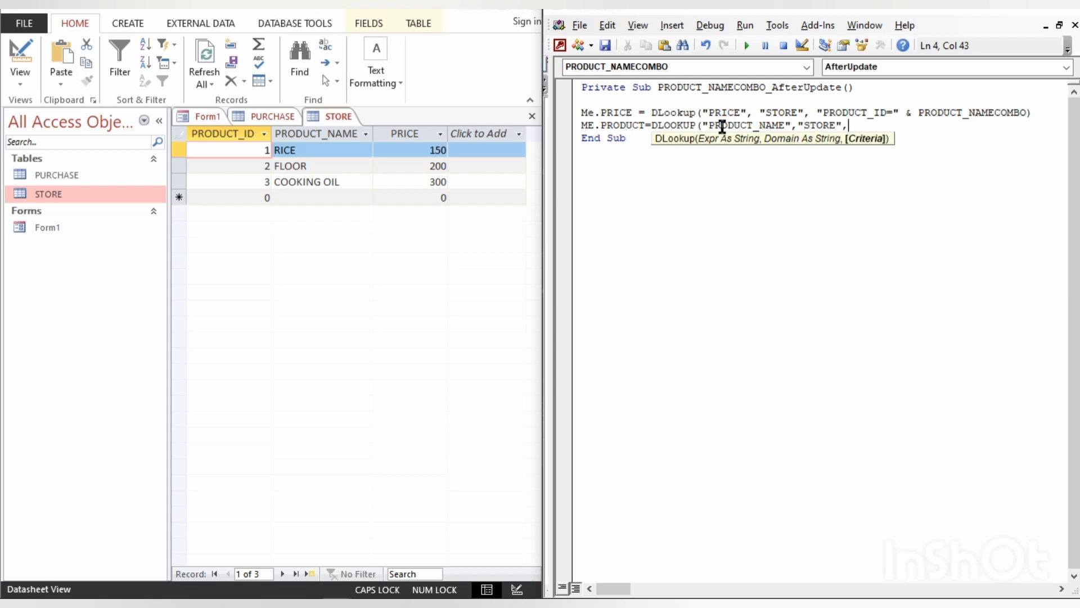
- Copy the criteria "PRODUCT_ID=" & PRODUCT_NAMECOMBO) from the price line to complete the product DLookup statement
left_click(816, 114)
key("Return")
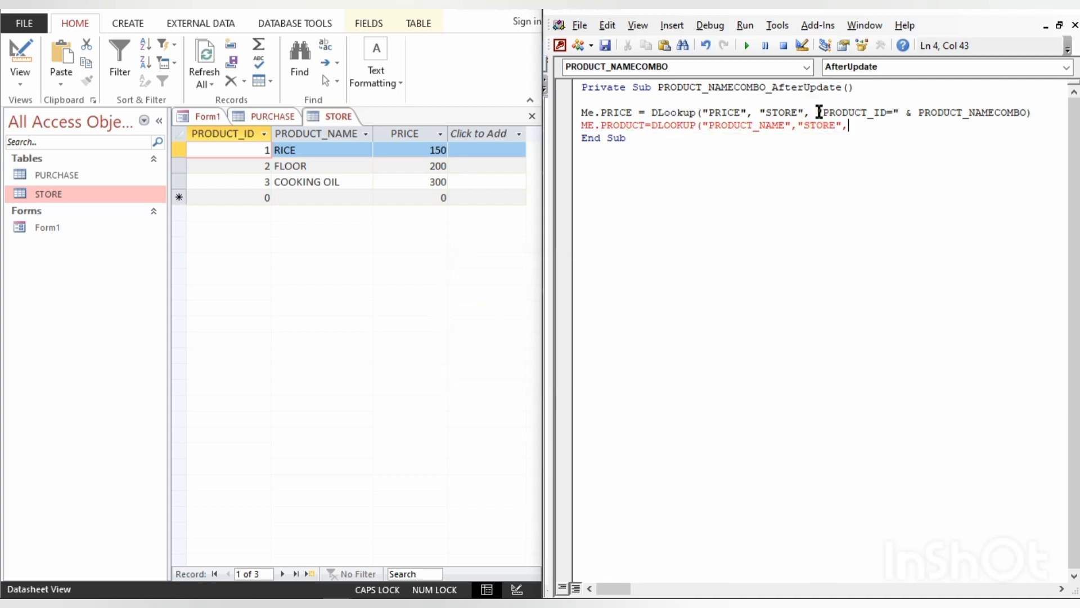
left_click_drag(817, 114, 1034, 111)
key("ctrl+c")
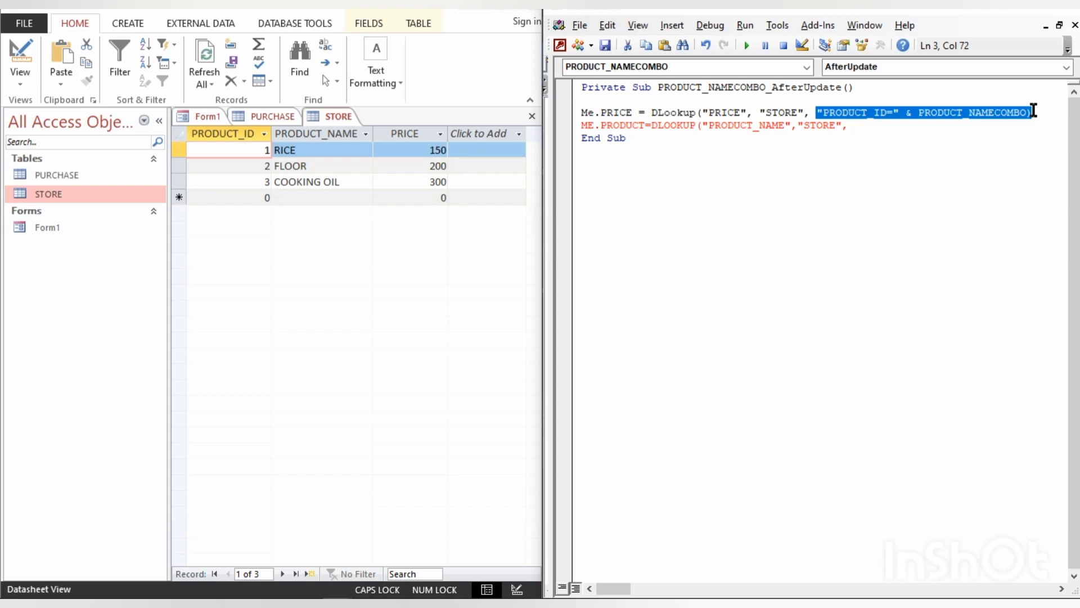
left_click(979, 128)
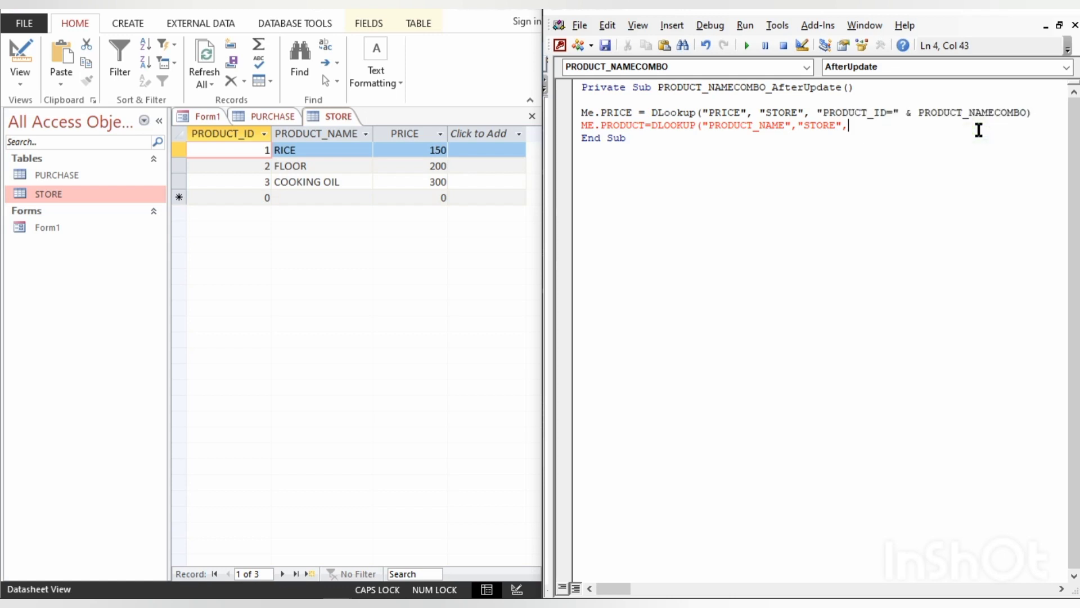
key("ctrl+v")
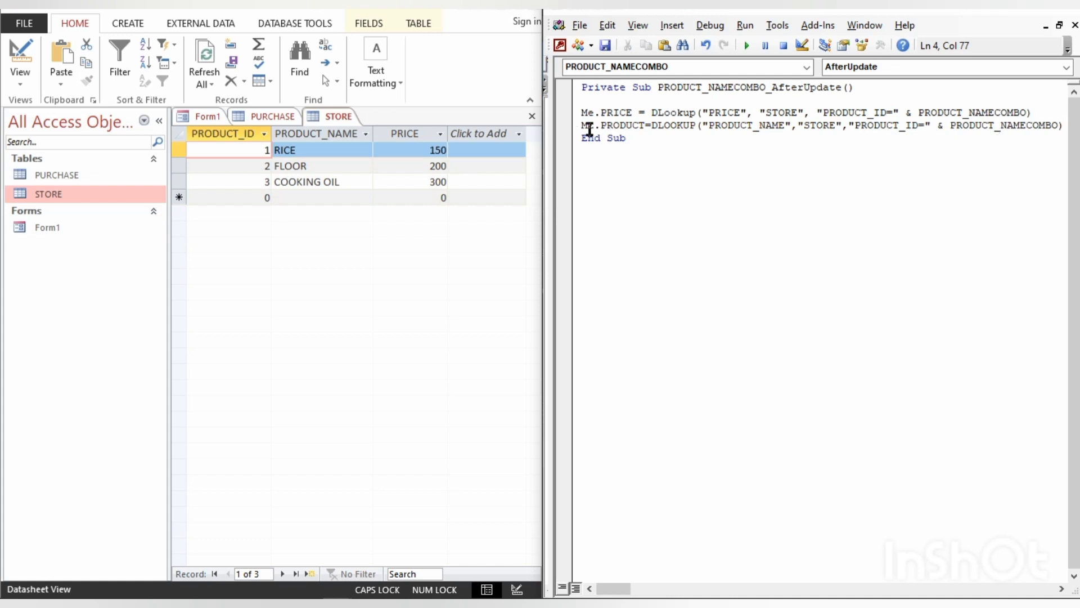
left_click(606, 148)
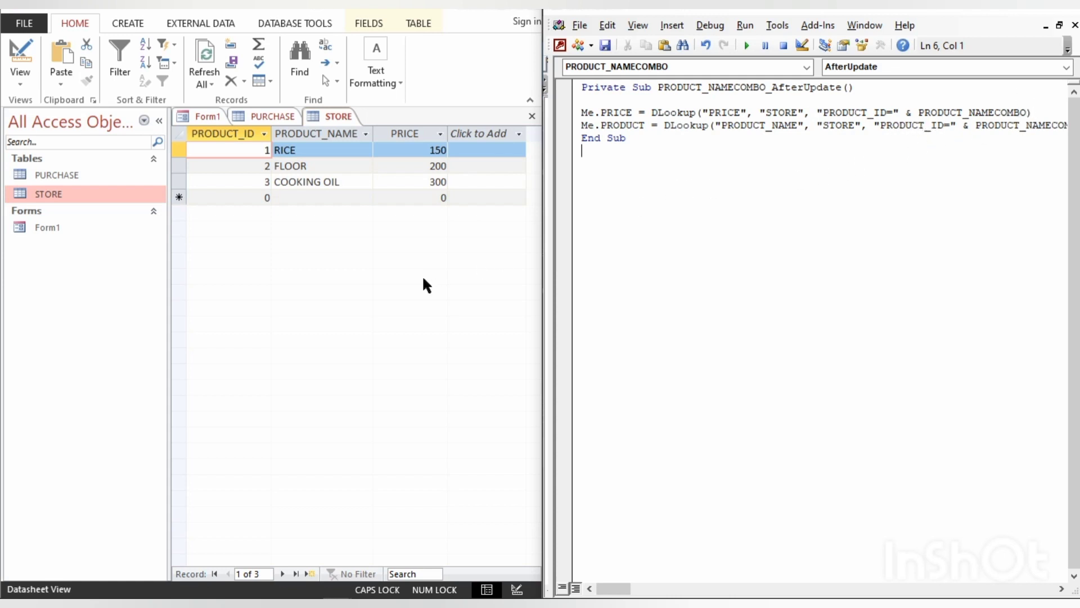
- Return to Form1, close its property sheet, and in Form View choose RICE as the first record's product and save it
left_click(206, 116)
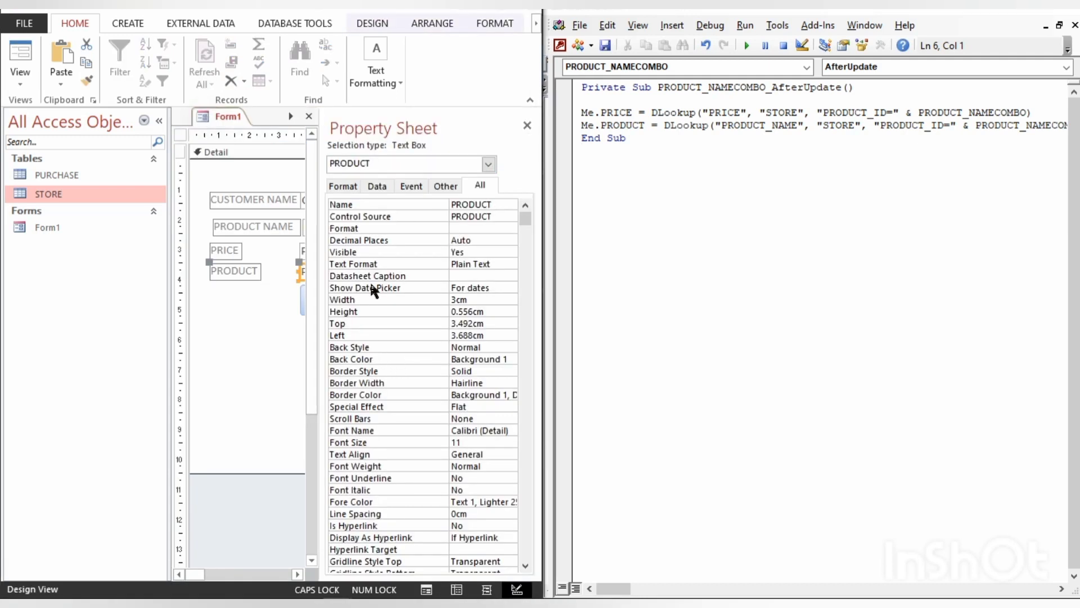
left_click(526, 125)
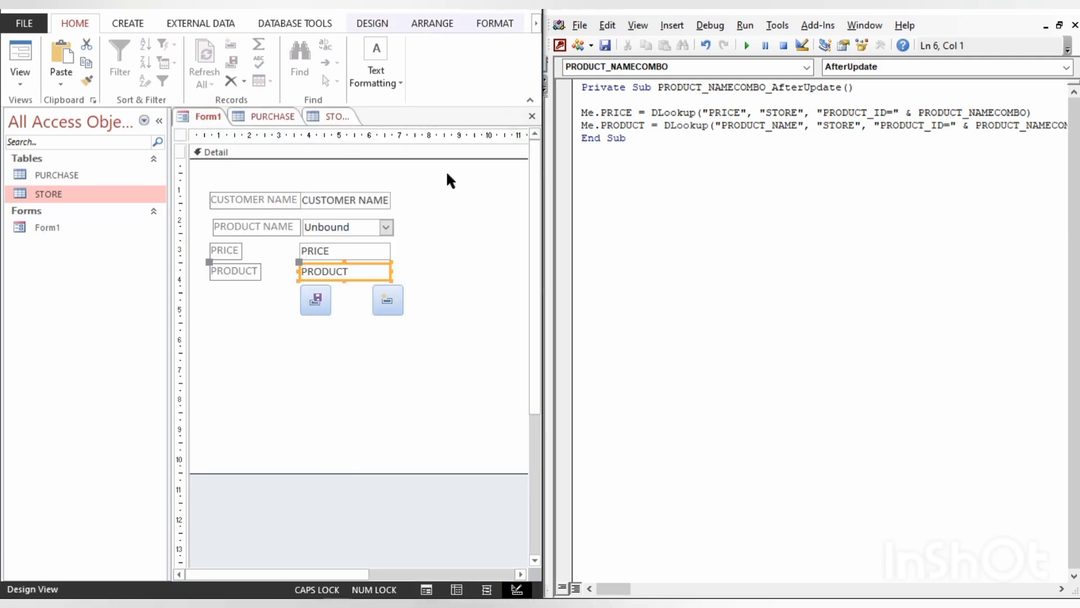
key("F5")
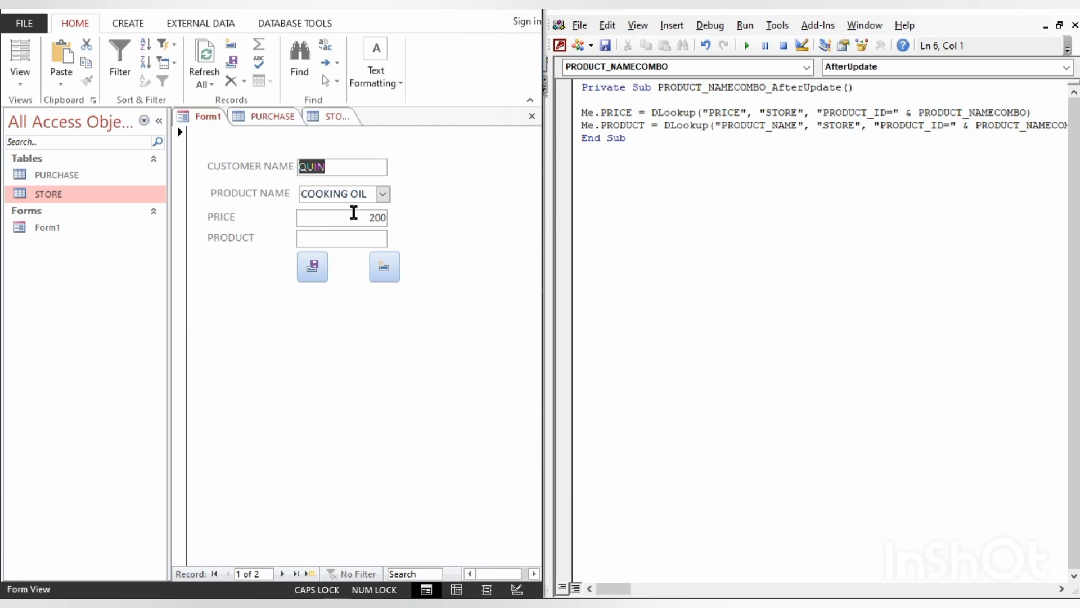
left_click(382, 195)
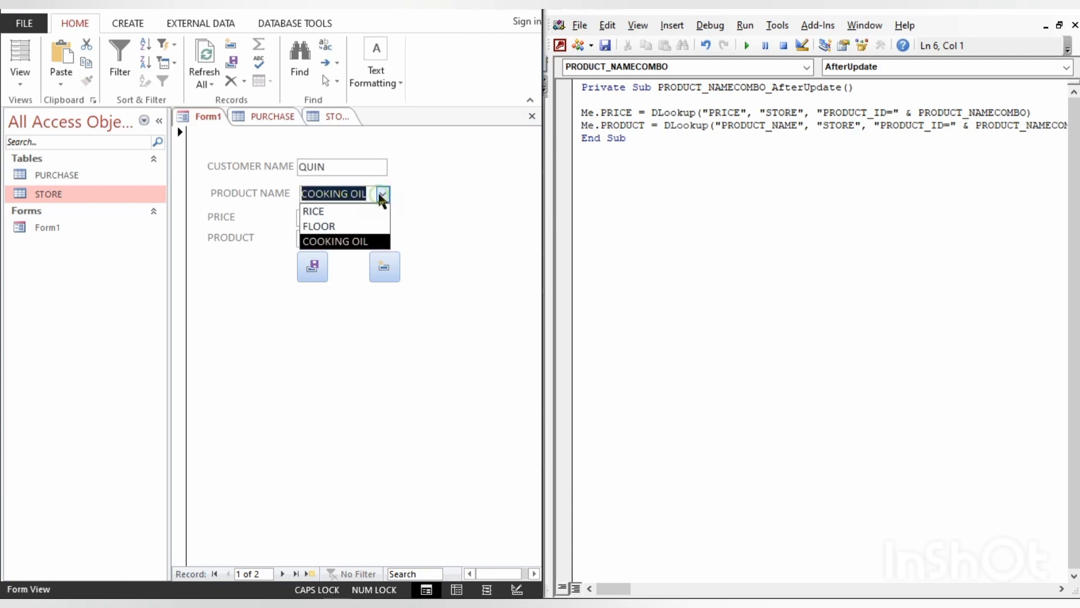
left_click(359, 213)
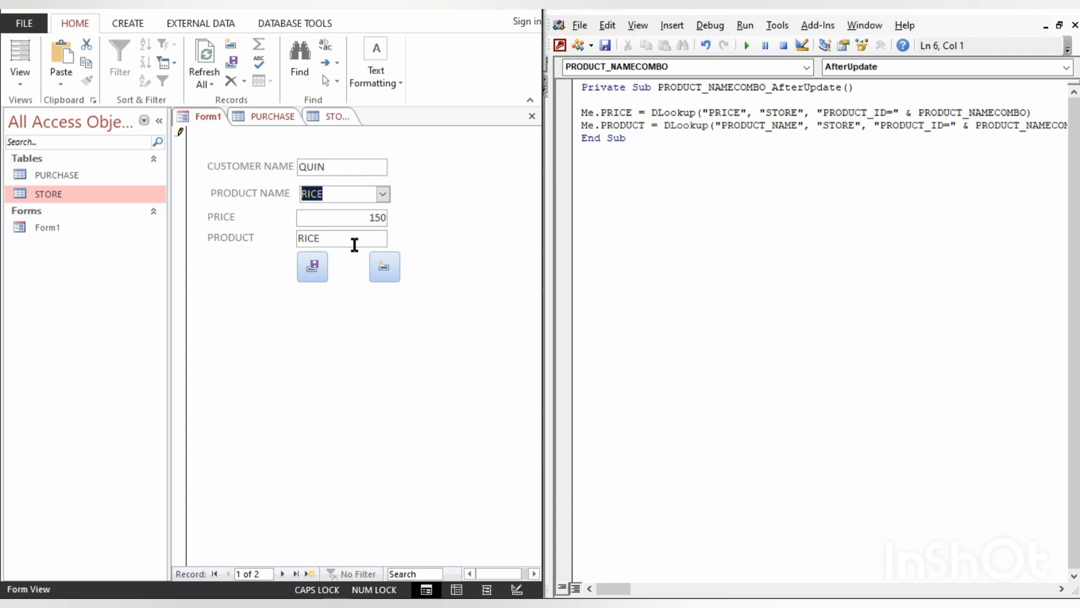
left_click(316, 268)
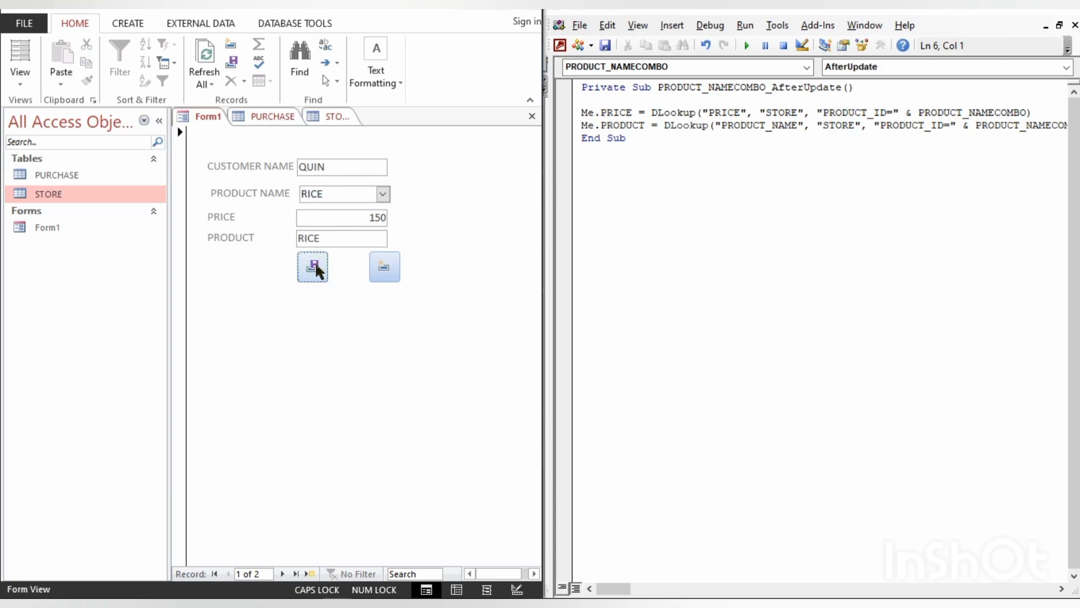
- Check in the PURCHASE table which product is stored for each of the two customer records
left_click(262, 120)
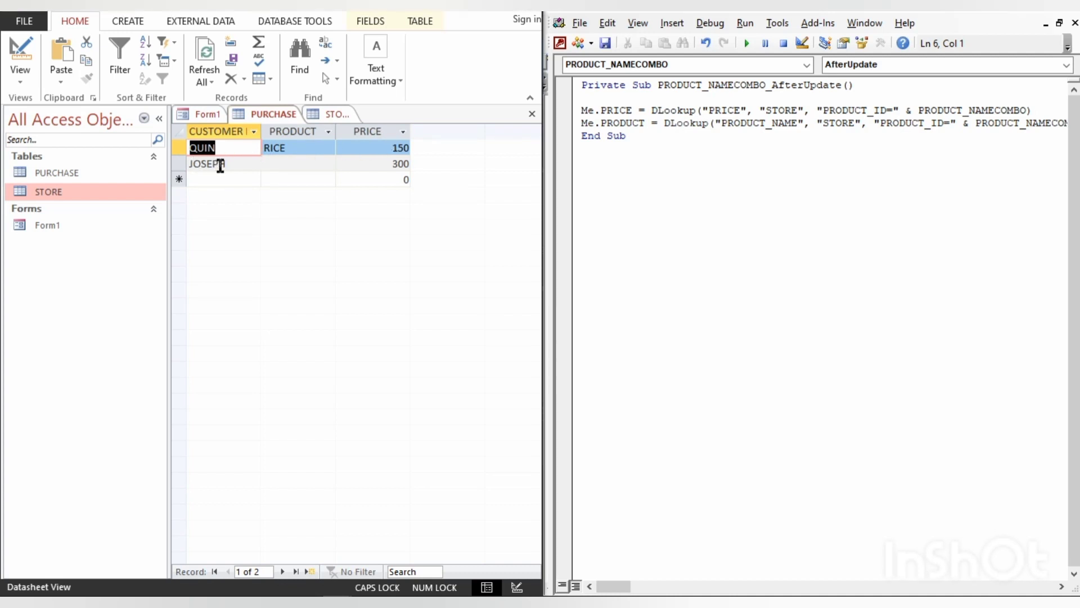
left_click(286, 165)
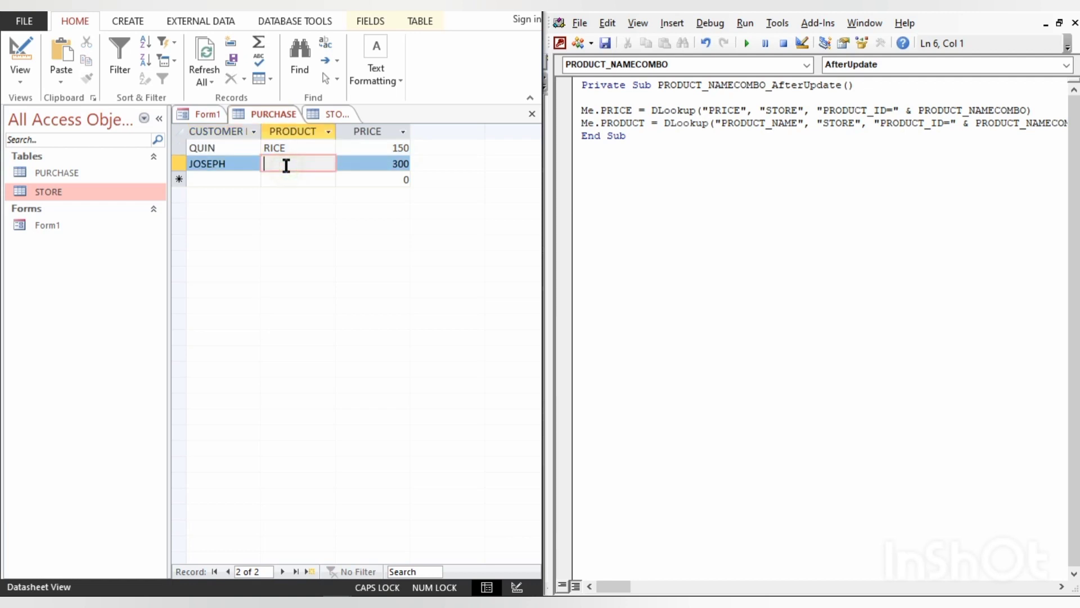
left_click(307, 145)
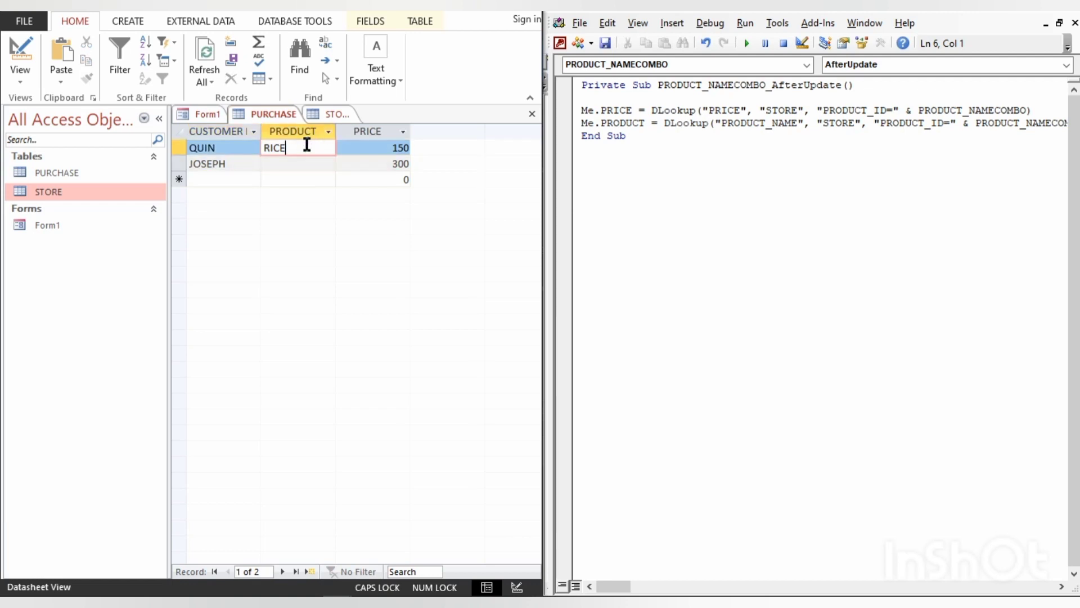
- Return to Form1 in Design View and set the PRODUCT text box's Visible property to No, with the Navigation Pane collapsed
left_click(204, 116)
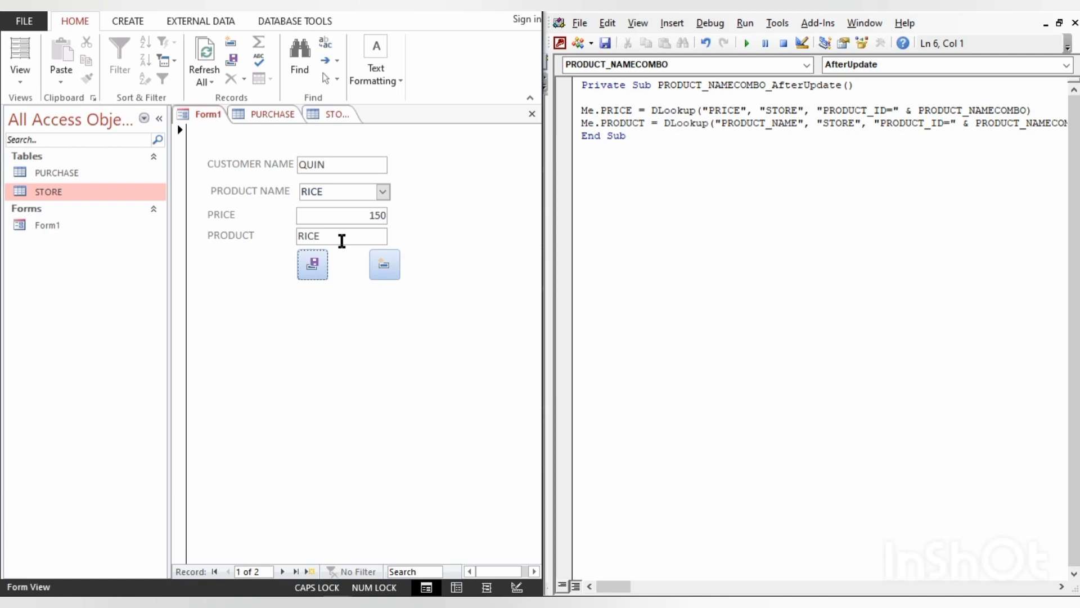
key("ctrl+comma")
key("ctrl+period")
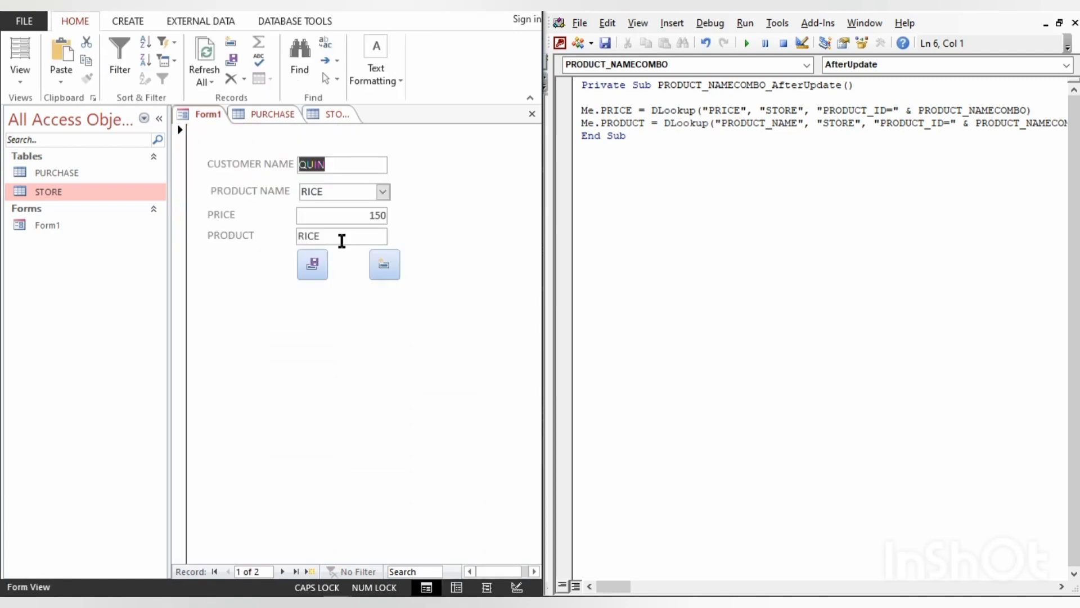
key("ctrl+period")
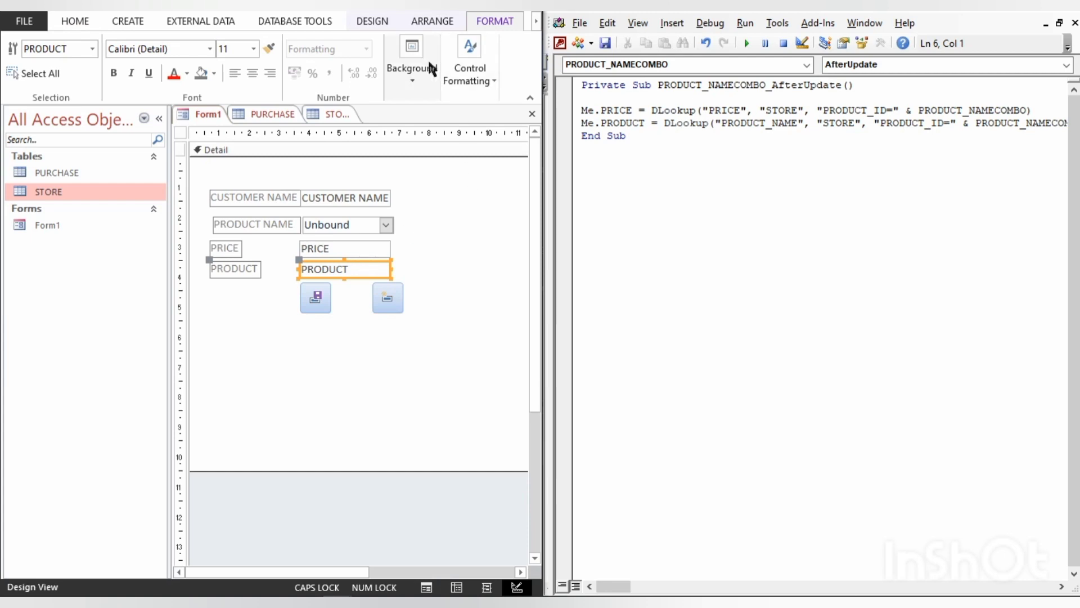
left_click(374, 22)
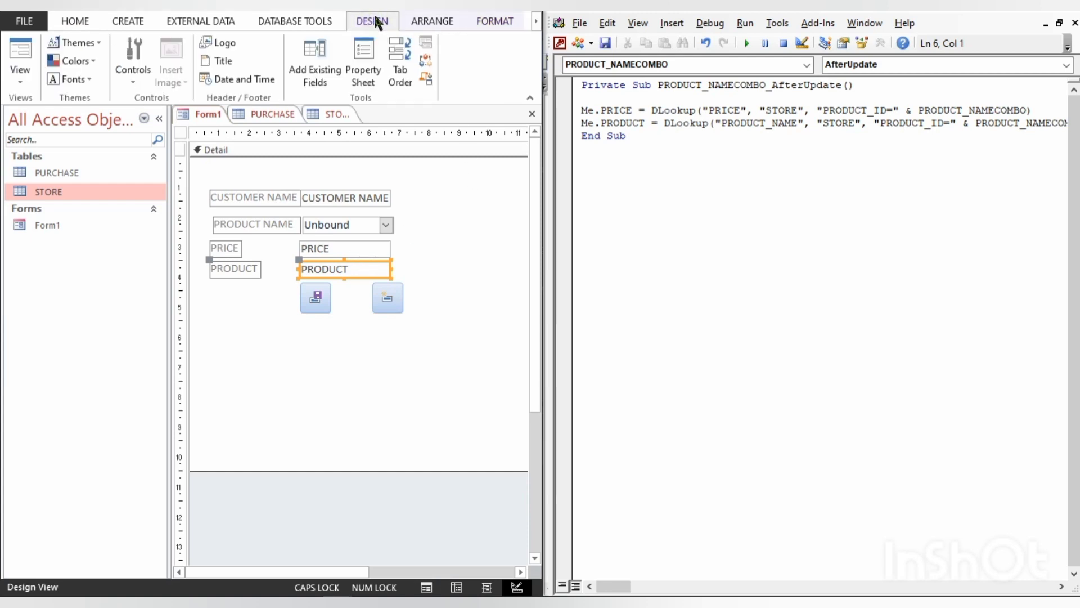
left_click(352, 52)
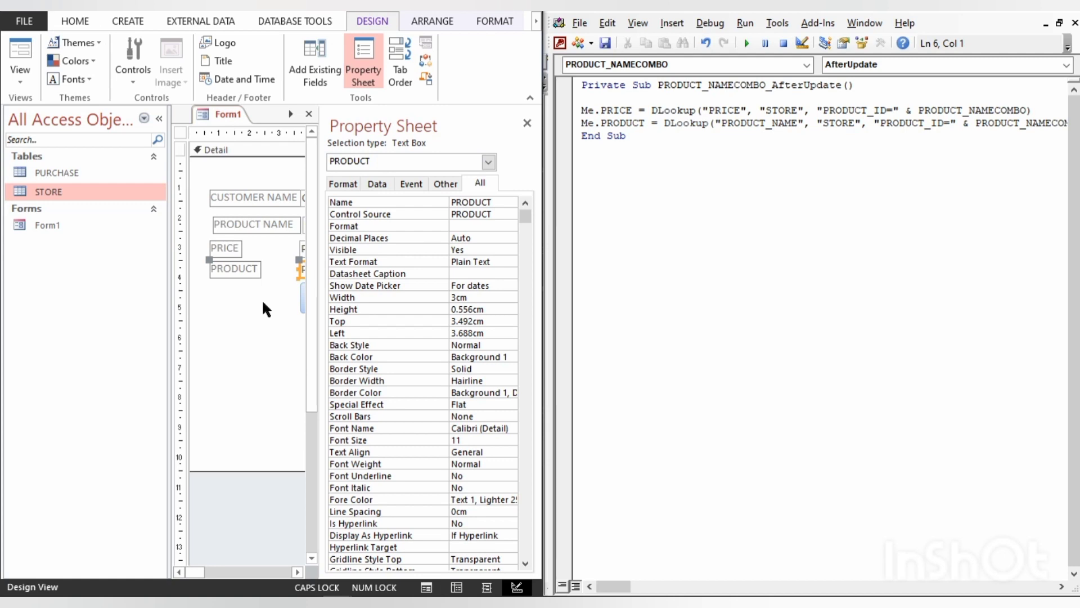
left_click(159, 119)
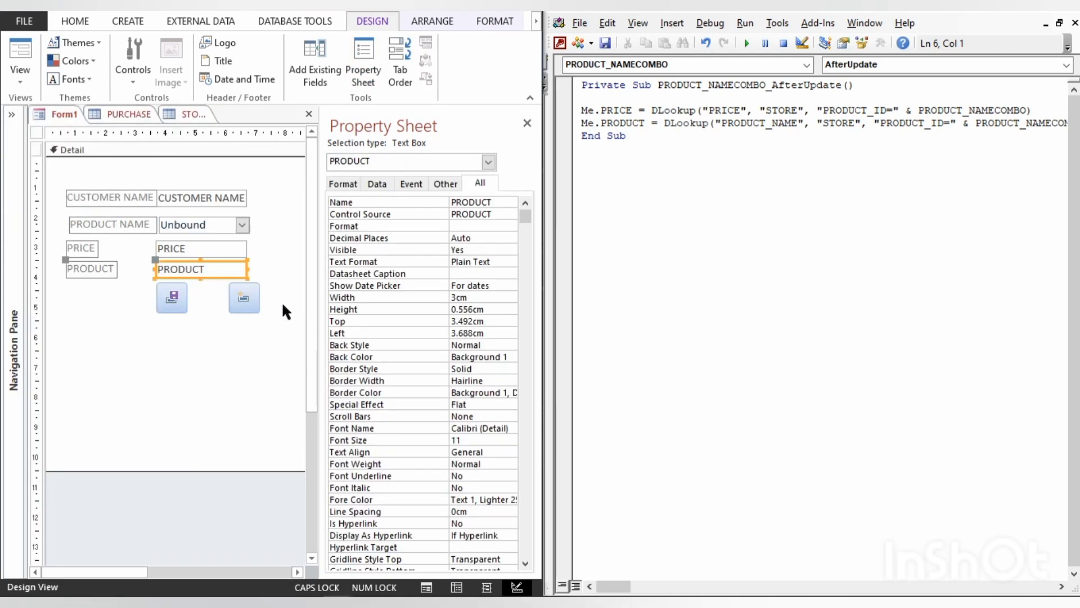
double_click(475, 248)
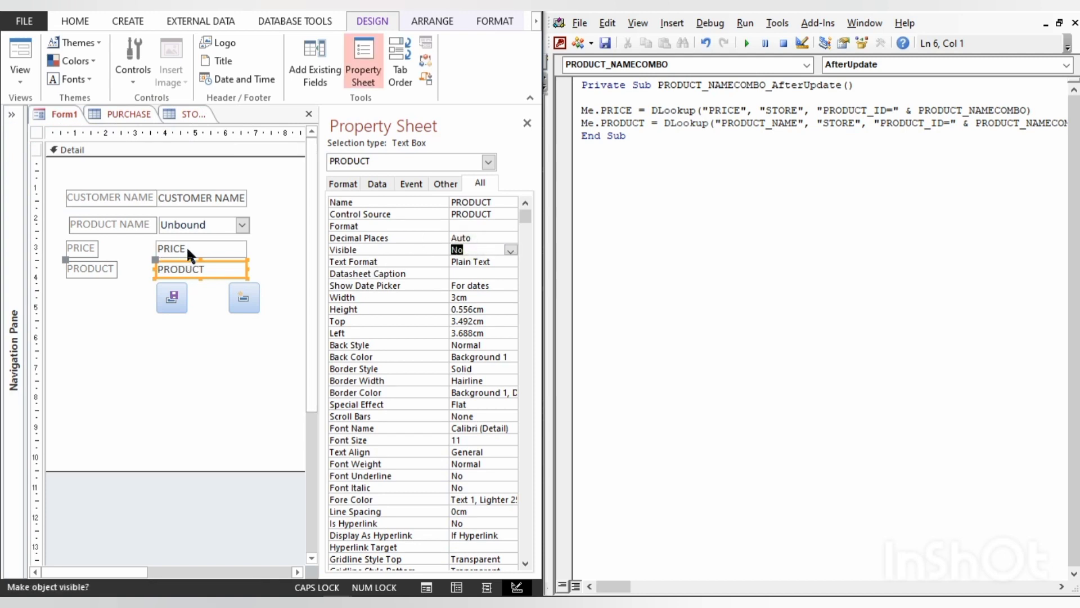
- Set the PRICE text box's Visible property to No and display the form in Form View
left_click(187, 247)
double_click(467, 248)
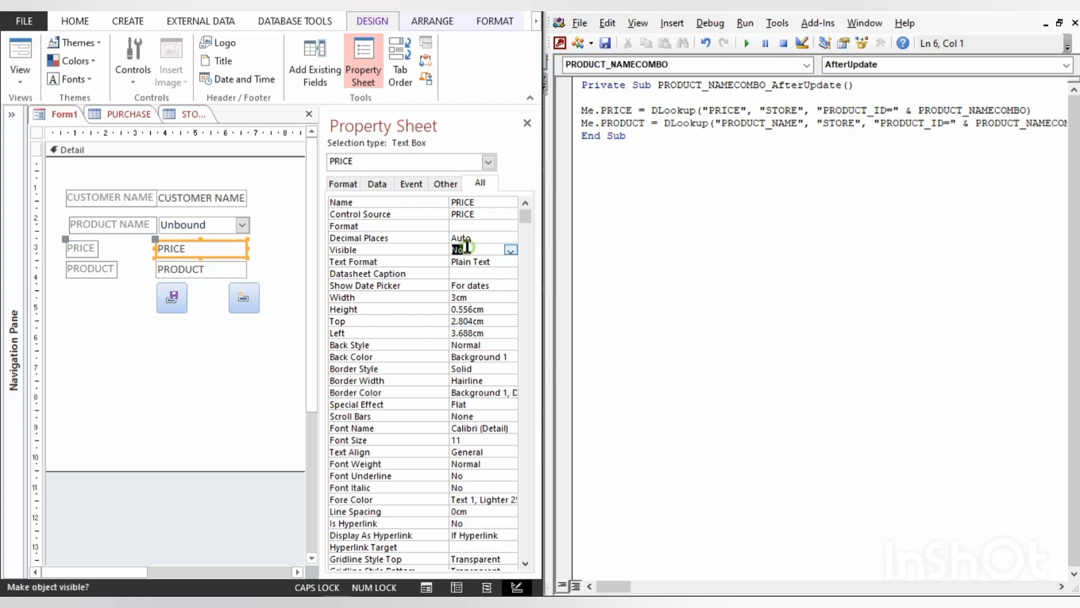
left_click(186, 344)
key("F5")
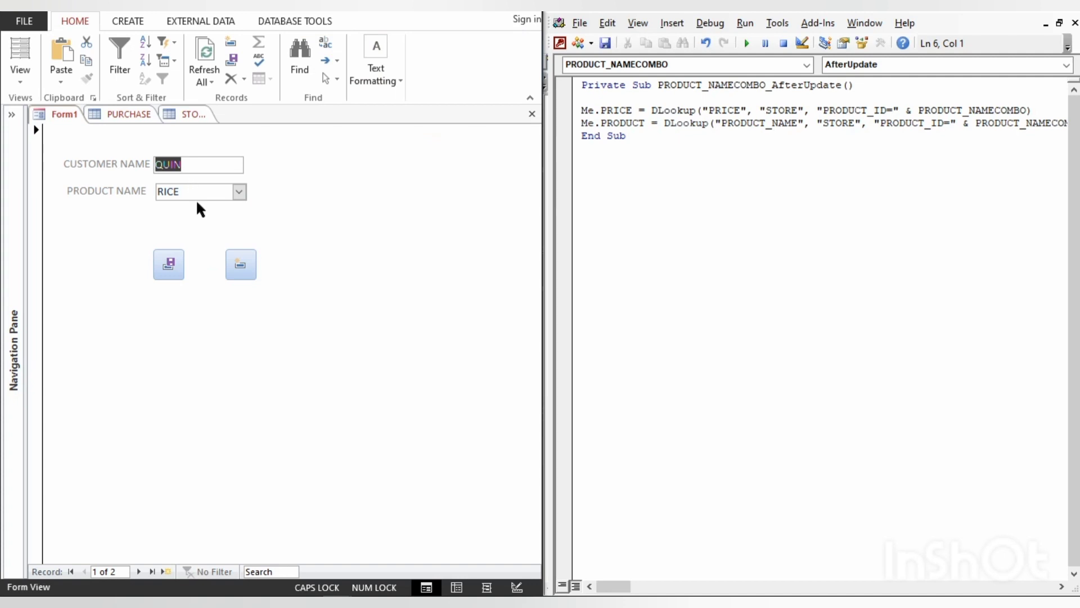
- Delete all but the first letter of the first record's customer name and start a new record
left_click(188, 163)
key("BackSpace")
key("BackSpace")
key("BackSpace")
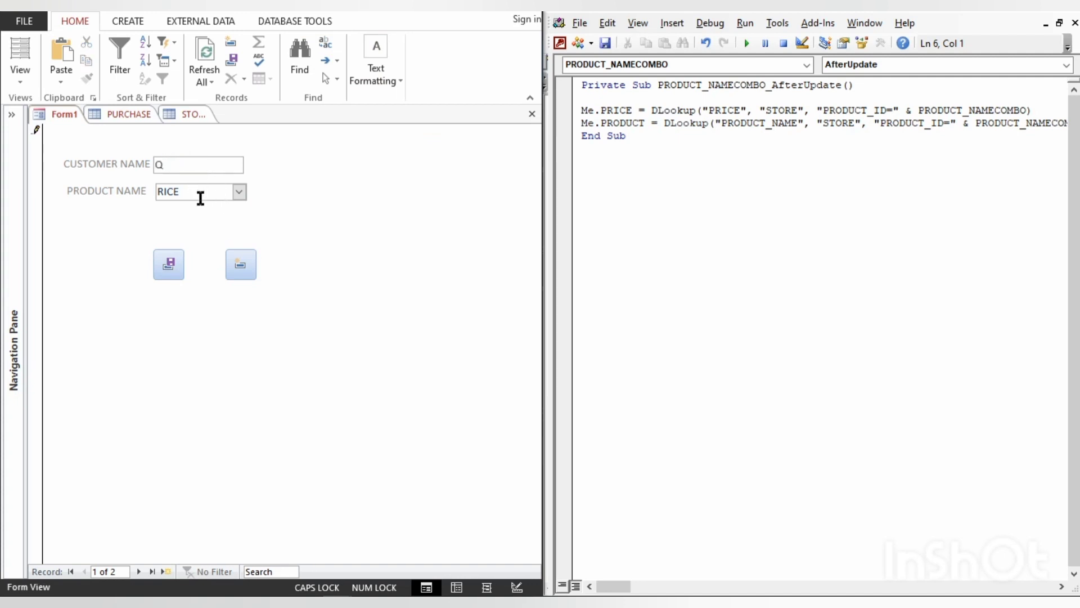
left_click(247, 262)
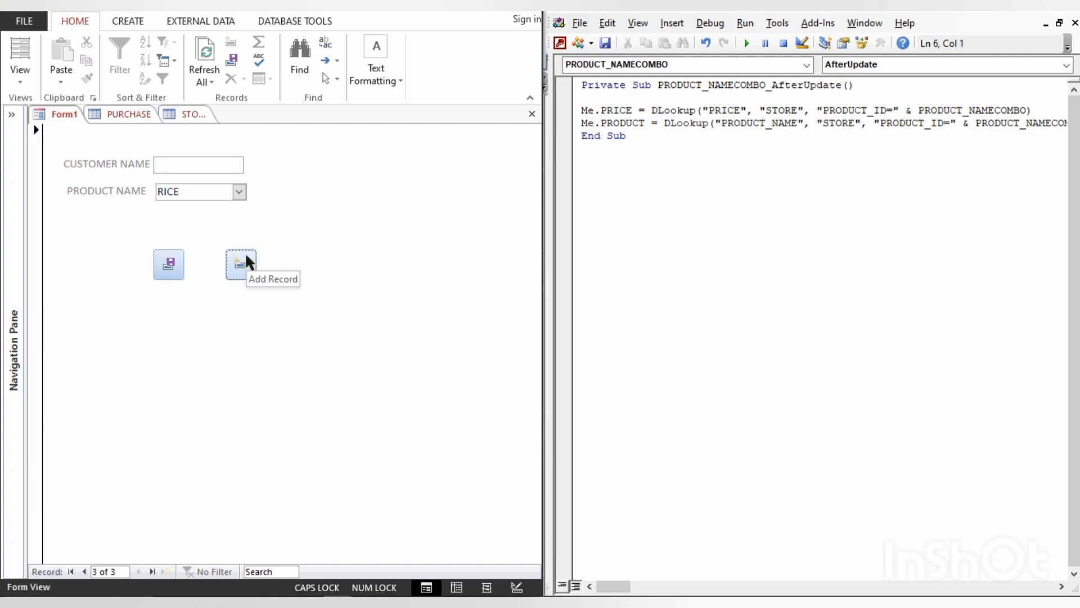
- Enter the customer's name in the new record, choose COOKING OIL as the product, and save it
left_click(168, 165)
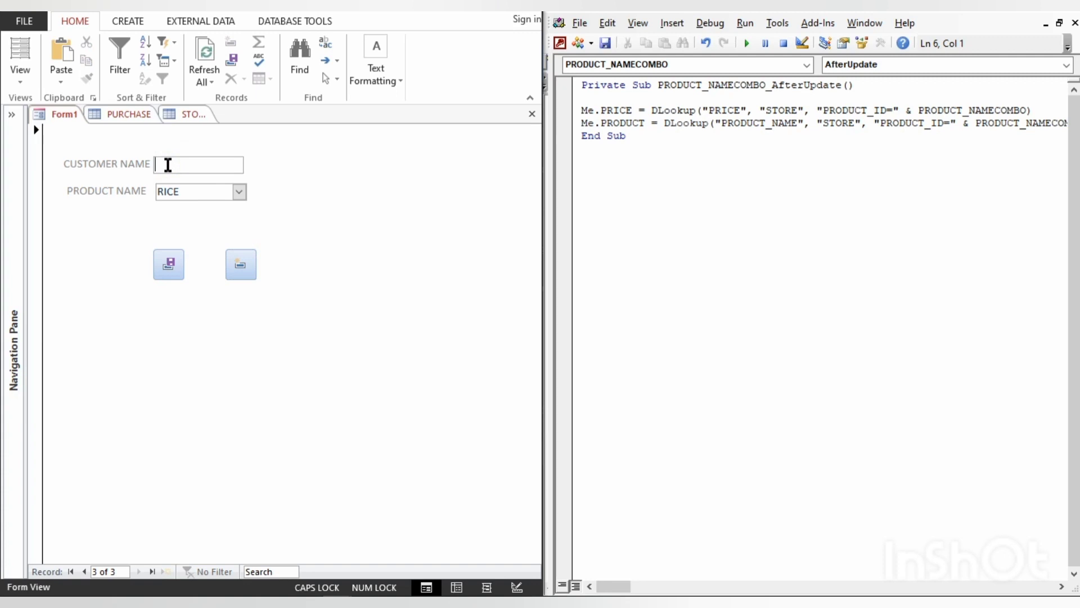
type("CEEJAY")
left_click(239, 191)
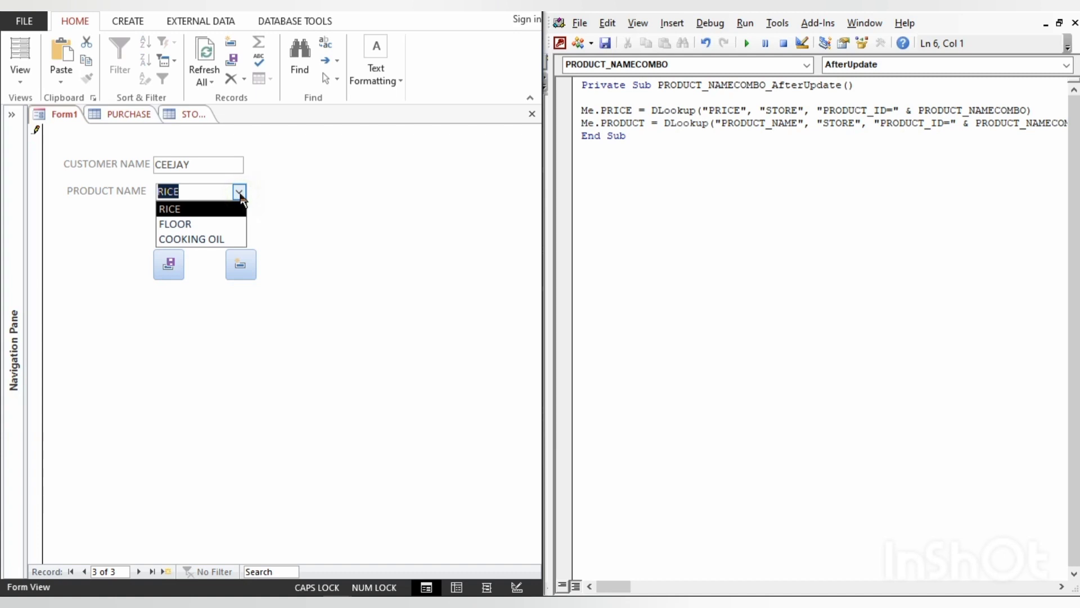
left_click(214, 239)
left_click(170, 262)
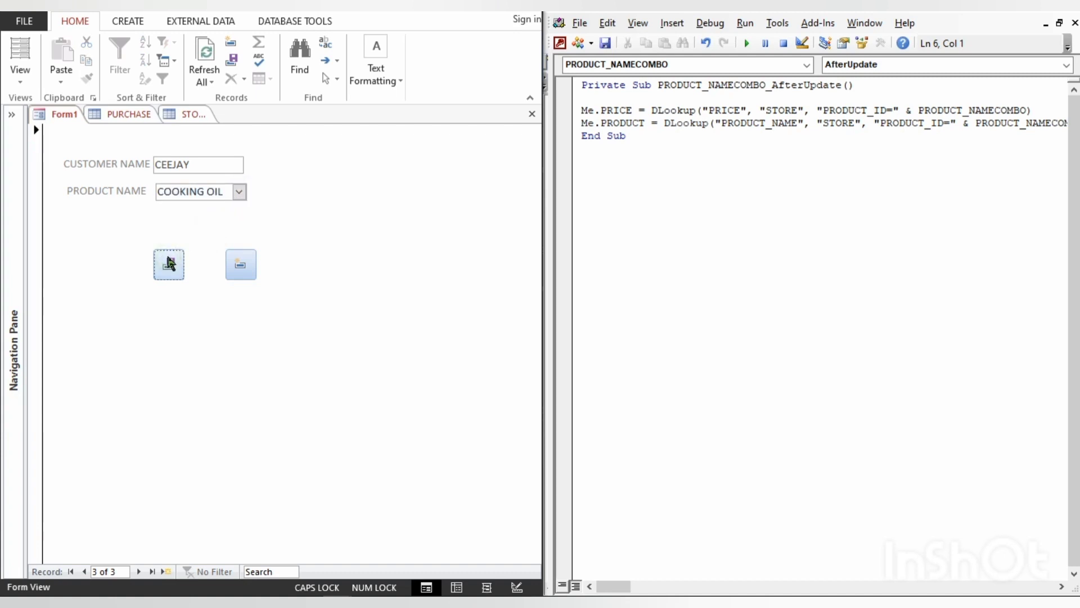
- Open the PURCHASE table and refresh it to check the product and price stored for the new purchase
left_click(124, 112)
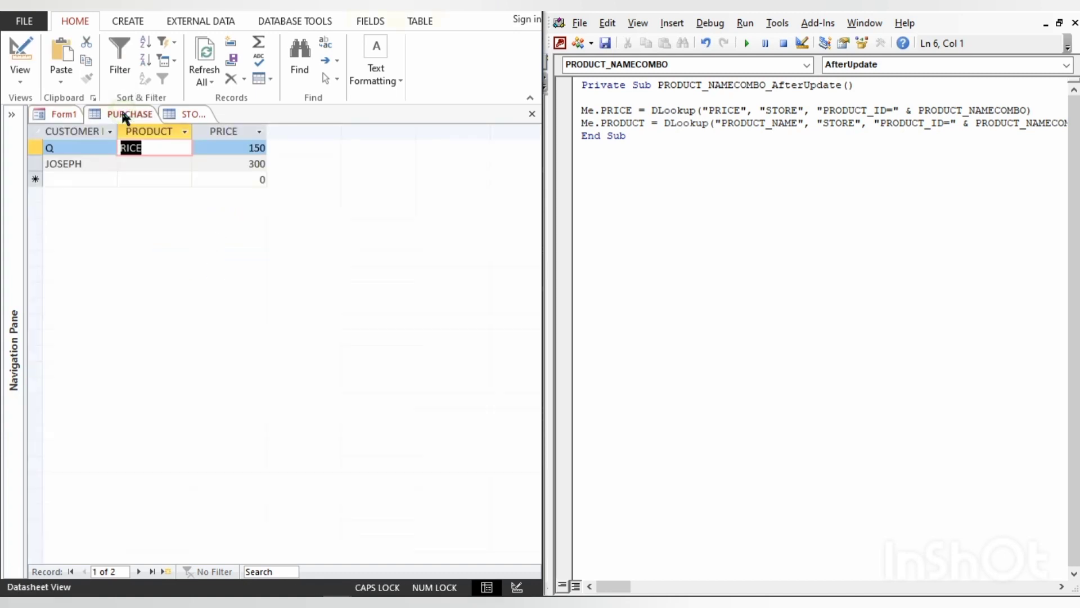
left_click(208, 56)
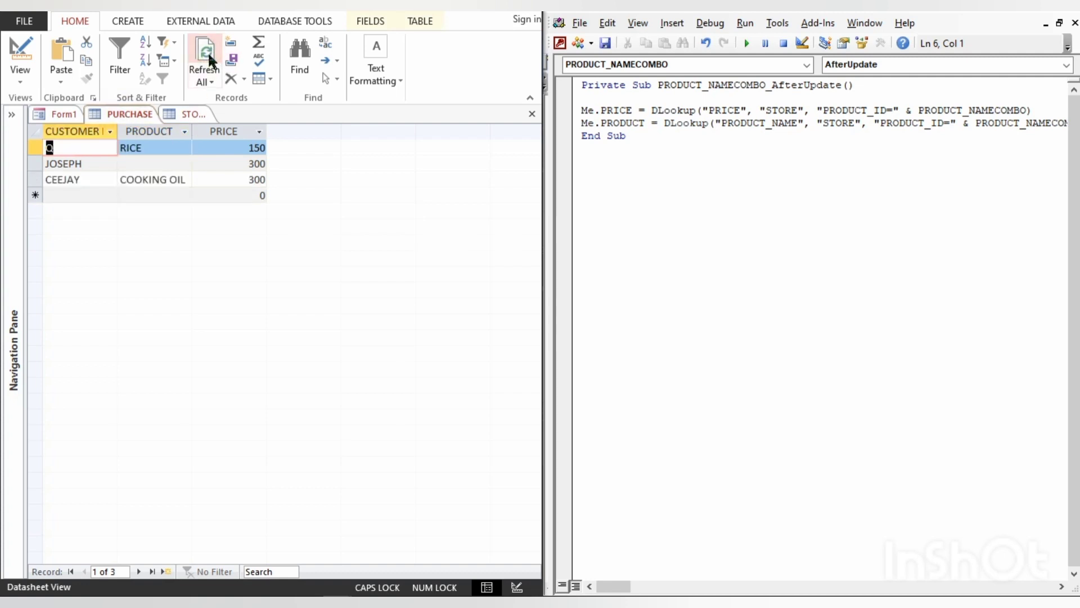